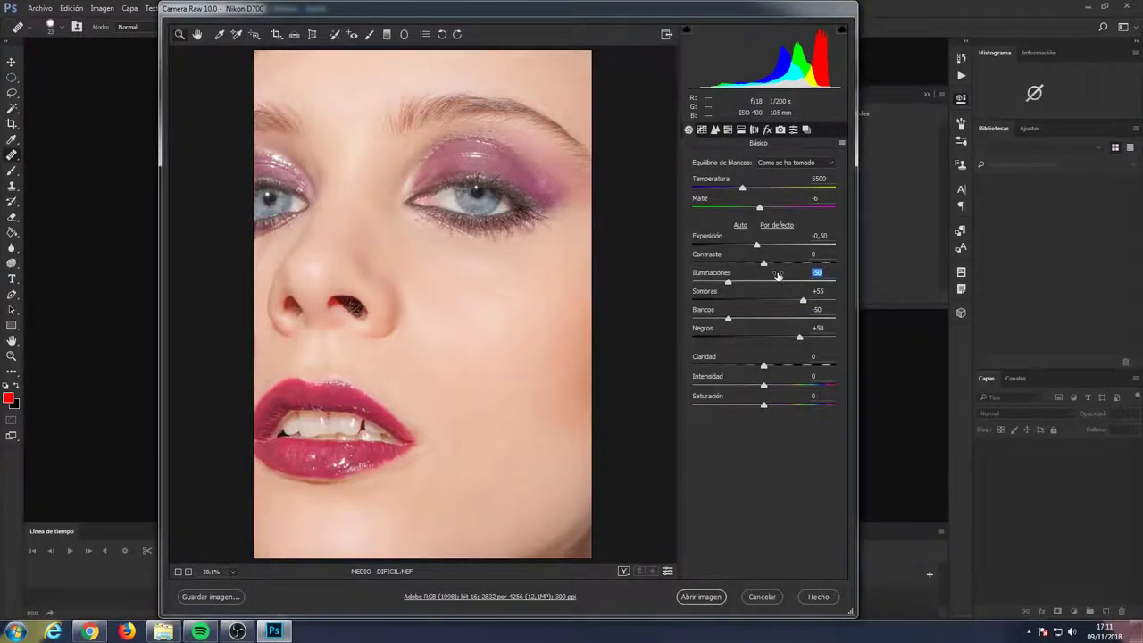
- Compare Sombras and Negros at zero, restore them, and open the adjusted photo in Photoshop
{"action": "double_click", "coordinate": [801, 298]}
{"action": "key", "text": "ctrl+z"}
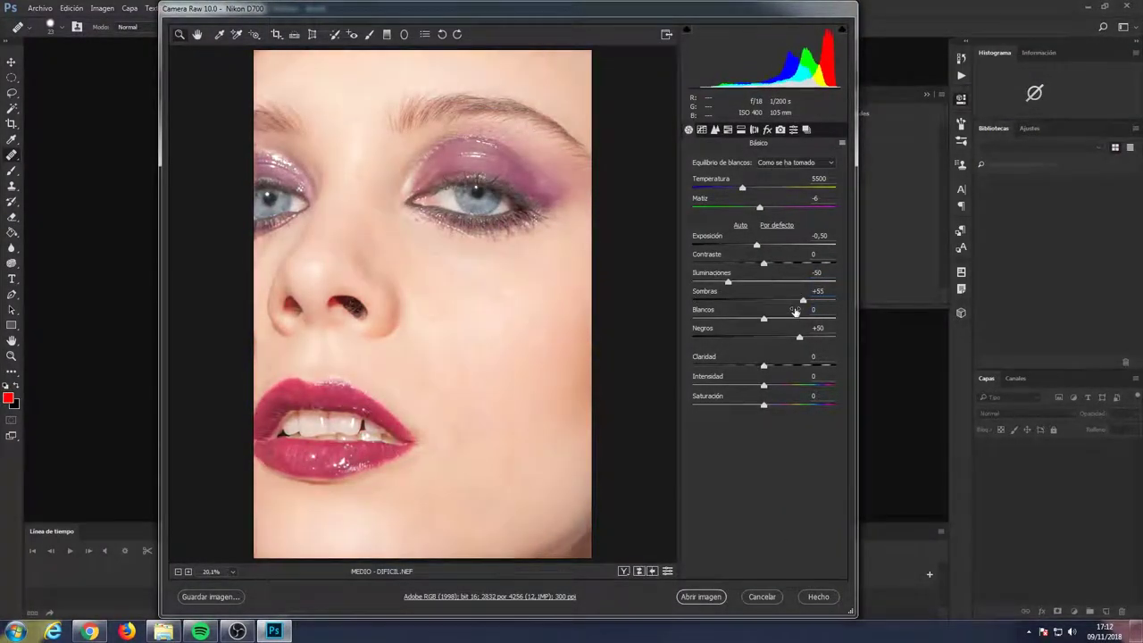
{"action": "type", "text": "50"}
{"action": "double_click", "coordinate": [810, 332]}
{"action": "type", "text": "5"}
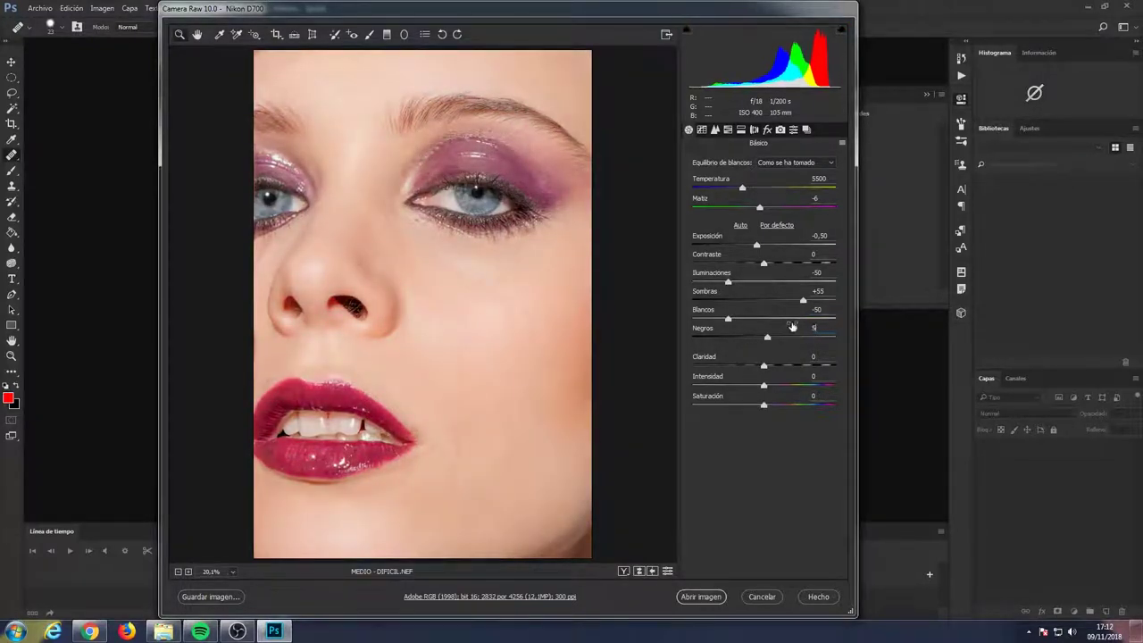
{"action": "key", "text": "ctrl+z"}
{"action": "left_click", "coordinate": [701, 597]}
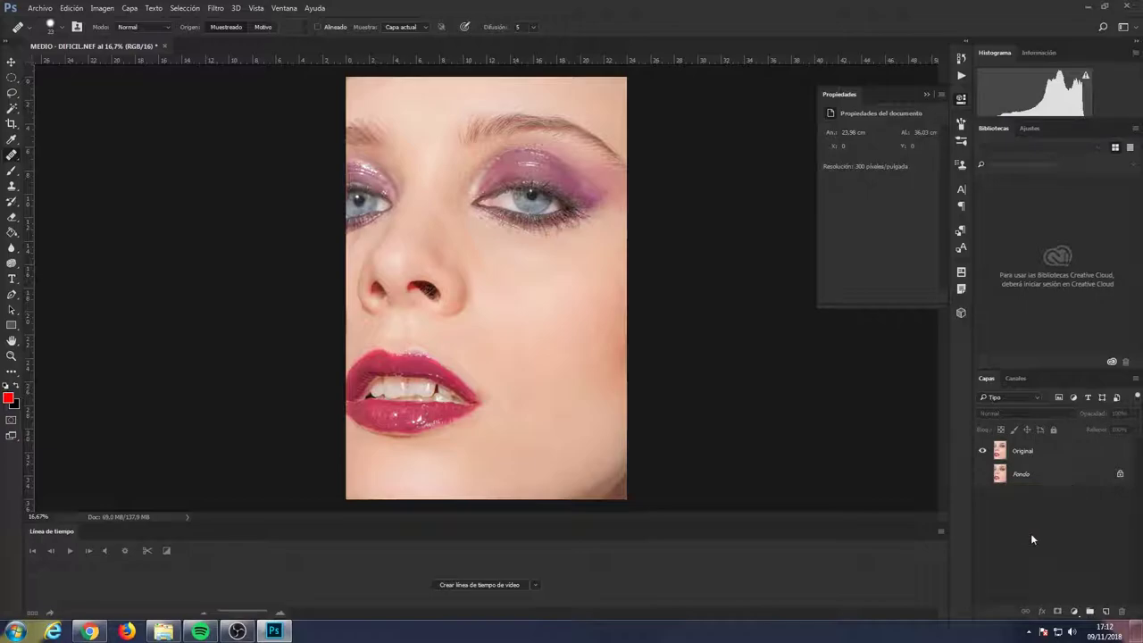
- Add an Esquema layer and circle the forehead and cheek flaws in red
{"action": "left_click", "coordinate": [1108, 613]}
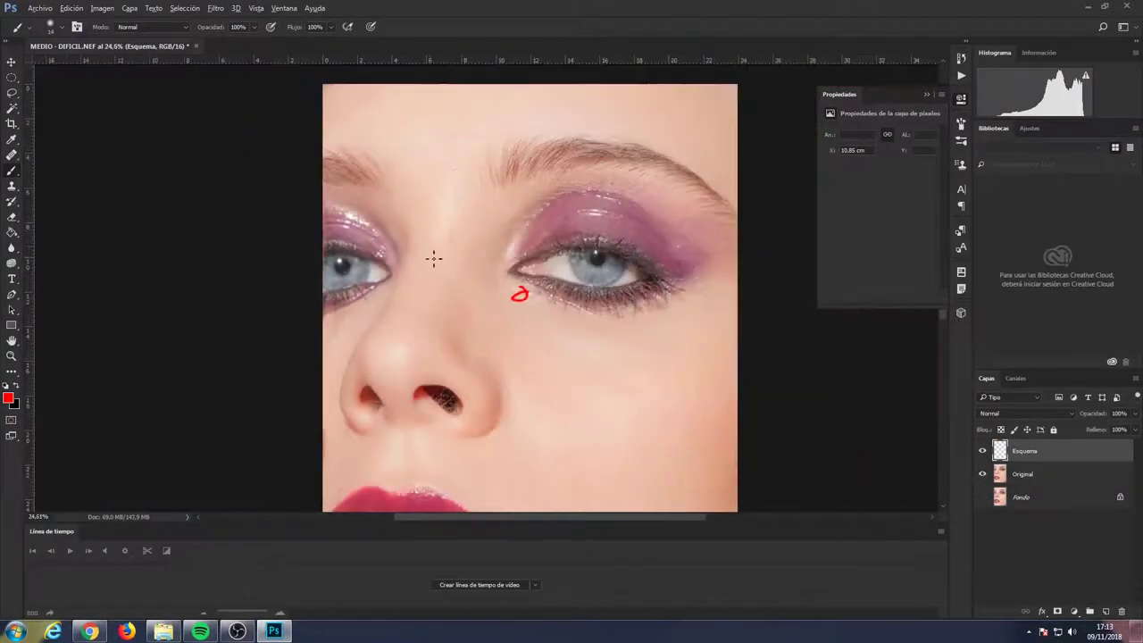
{"action": "left_click_drag", "start_coordinate": [419, 147], "coordinate": [416, 150]}
{"action": "scroll", "coordinate": [433, 259], "scroll_direction": "down", "scroll_amount": 1}
{"action": "left_click_drag", "start_coordinate": [601, 257], "coordinate": [595, 279]}
{"action": "left_click_drag", "start_coordinate": [469, 357], "coordinate": [500, 348]}
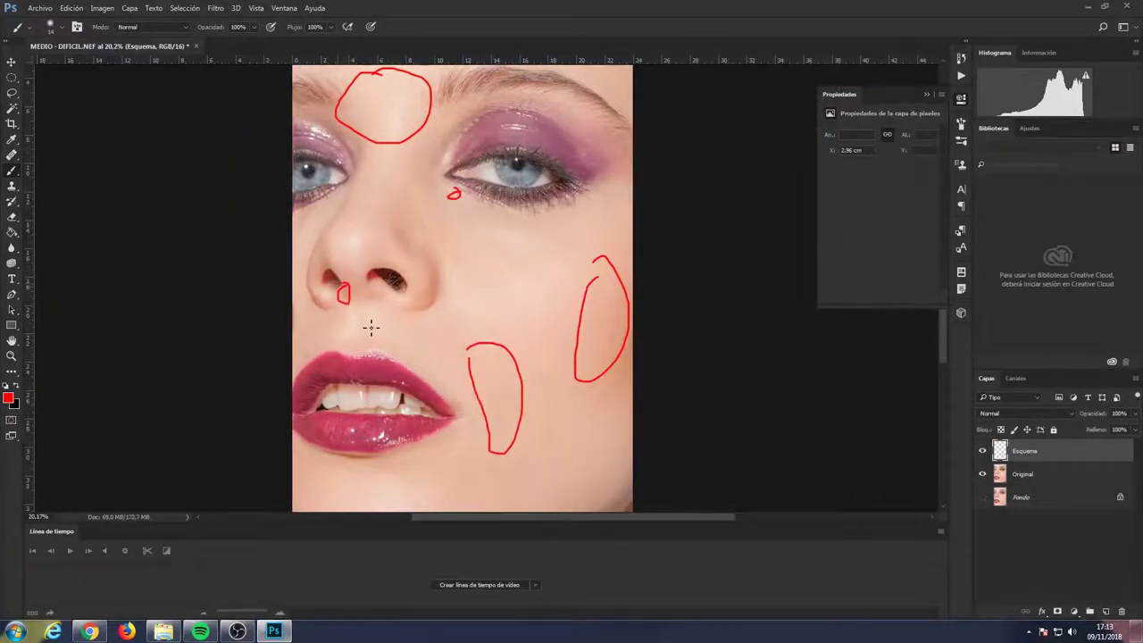
{"action": "scroll", "coordinate": [371, 328], "scroll_direction": "down", "scroll_amount": 2}
{"action": "left_click_drag", "start_coordinate": [344, 365], "coordinate": [347, 367]}
{"action": "scroll", "coordinate": [614, 193], "scroll_direction": "up", "scroll_amount": 3}
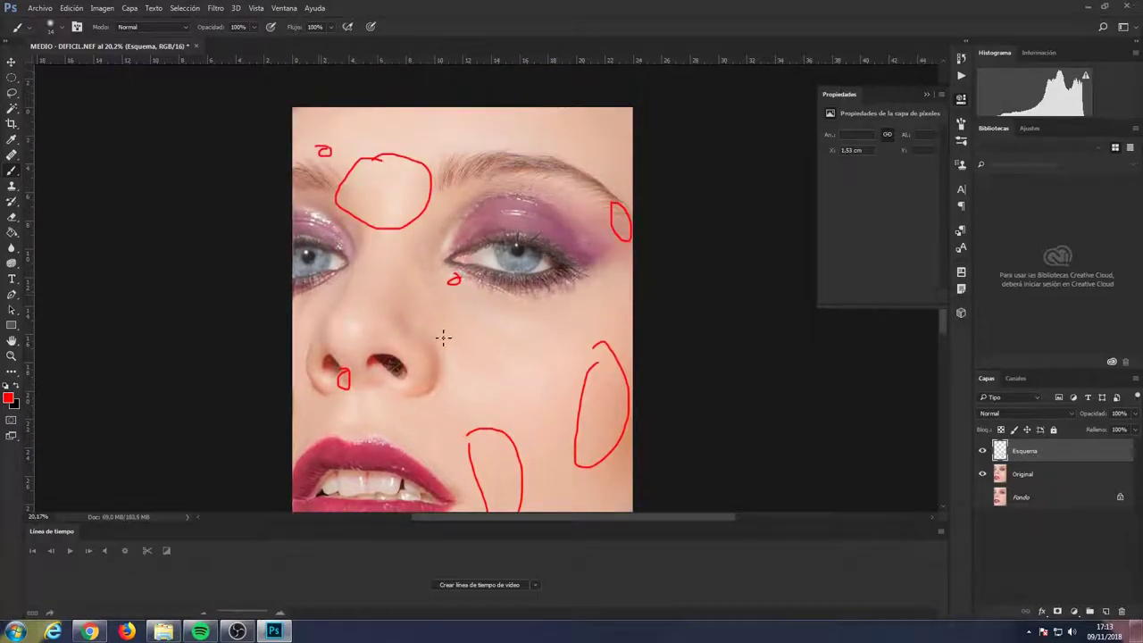
- Add more red marks: a line along the image top, the right cheek and nearby spots
{"action": "left_click_drag", "start_coordinate": [299, 113], "coordinate": [579, 108]}
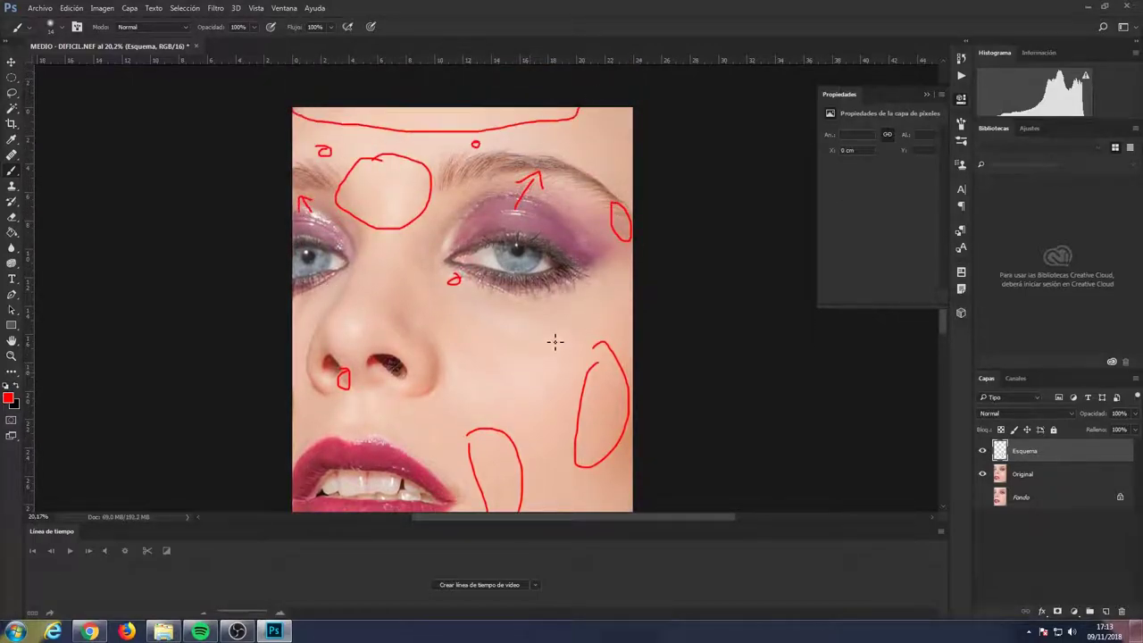
{"action": "left_click_drag", "start_coordinate": [553, 339], "coordinate": [546, 353]}
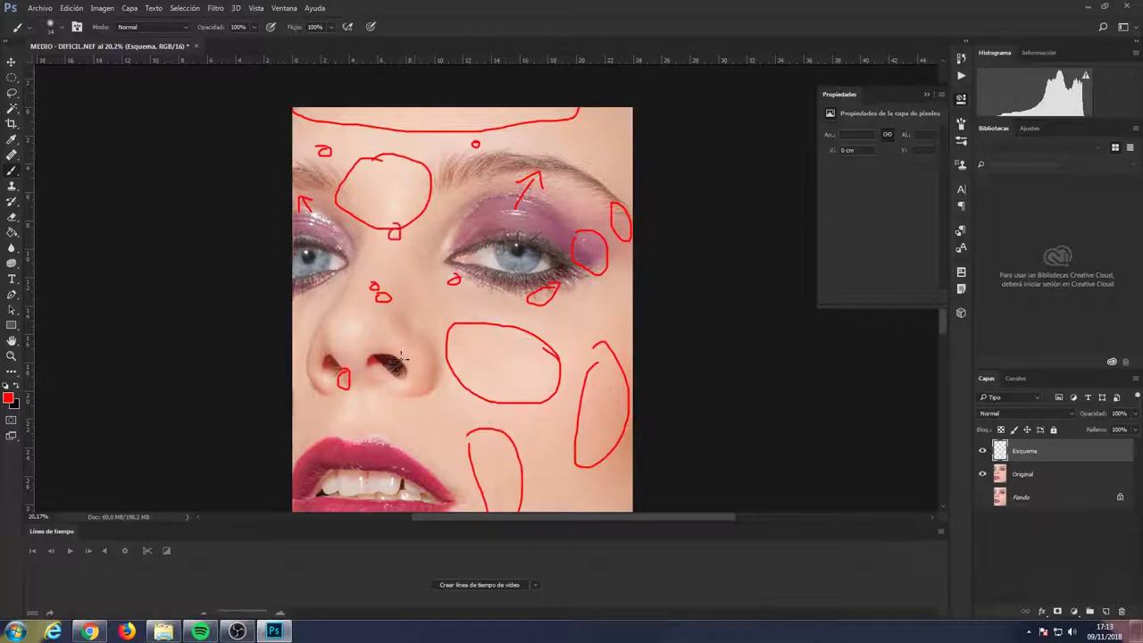
{"action": "left_click_drag", "start_coordinate": [412, 330], "coordinate": [419, 334]}
{"action": "scroll", "coordinate": [419, 339], "scroll_direction": "down", "scroll_amount": 1}
{"action": "left_click_drag", "start_coordinate": [552, 396], "coordinate": [536, 419]}
{"action": "left_click_drag", "start_coordinate": [530, 375], "coordinate": [540, 379]}
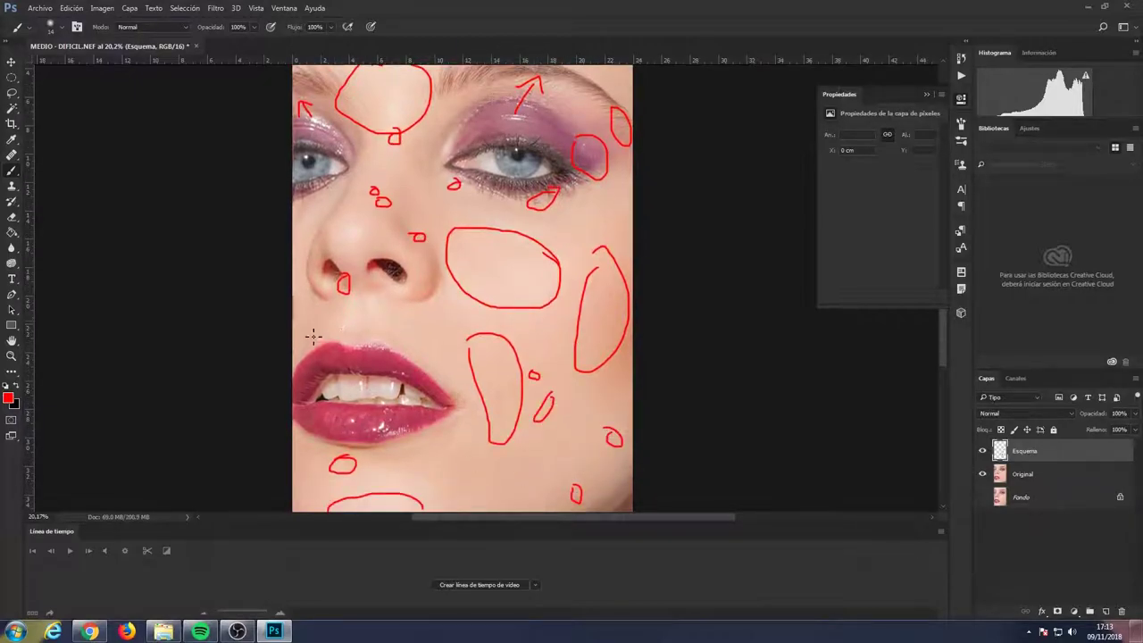
{"action": "scroll", "coordinate": [299, 283], "scroll_direction": "up", "scroll_amount": 2}
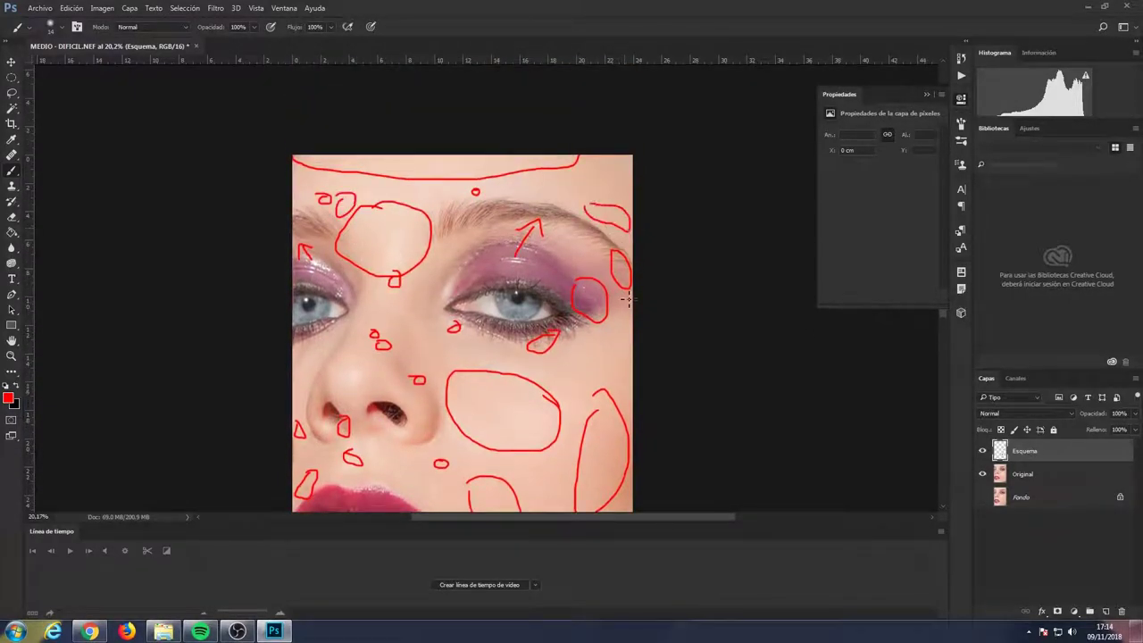
{"action": "scroll", "coordinate": [610, 218], "scroll_direction": "down", "scroll_amount": 1}
- Group the marks with a greyscale Hue/Saturation and a contrast-raising Curves layer as Ayuda
{"action": "key", "text": "F2"}
{"action": "type", "text": "Ayuda"}
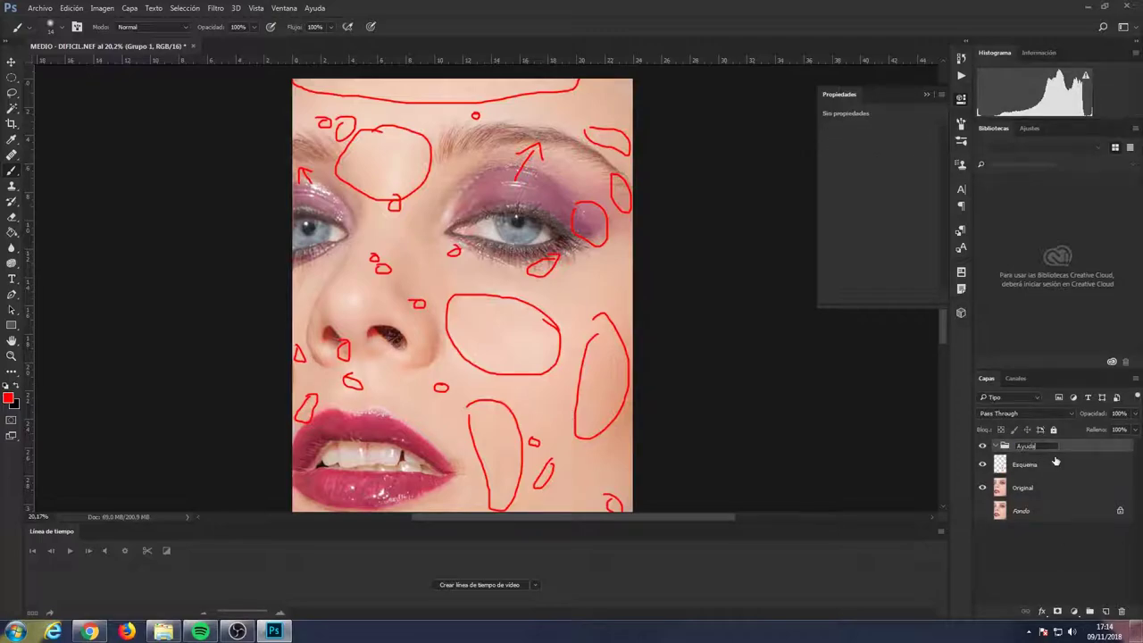
{"action": "left_click", "coordinate": [1074, 611]}
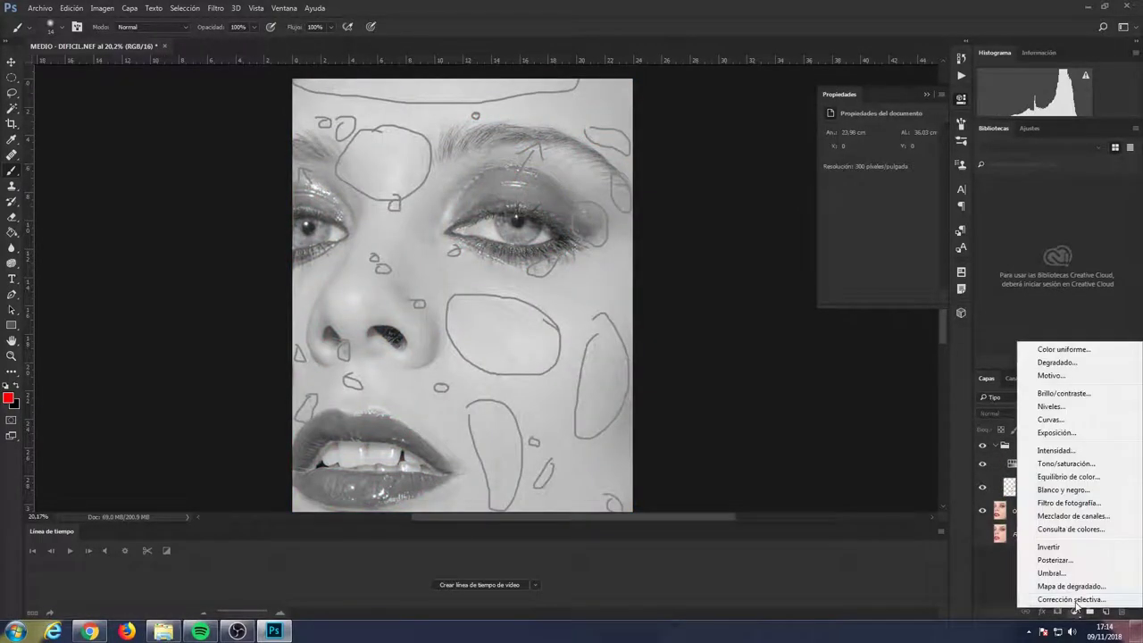
{"action": "left_click", "coordinate": [1036, 426]}
{"action": "left_click_drag", "start_coordinate": [879, 204], "coordinate": [900, 213]}
{"action": "left_click", "coordinate": [996, 445]}
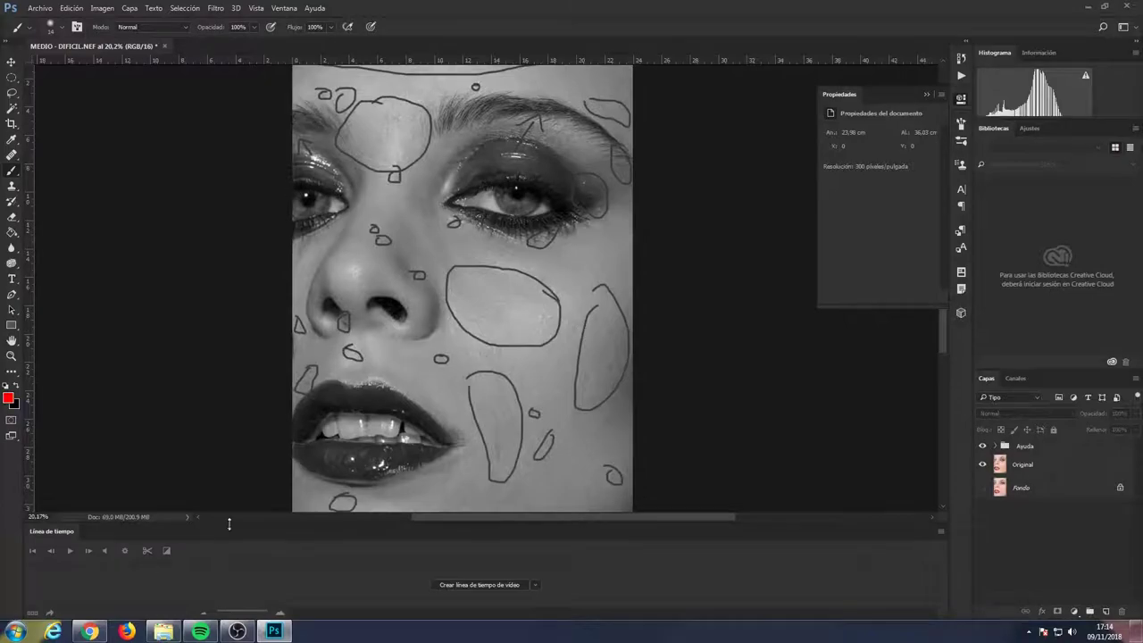
- Hide the Ayuda group and duplicate the Original layer
{"action": "key", "text": "ctrl+minus"}
{"action": "left_click", "coordinate": [983, 446]}
{"action": "left_click_drag", "start_coordinate": [1023, 464], "coordinate": [1105, 611]}
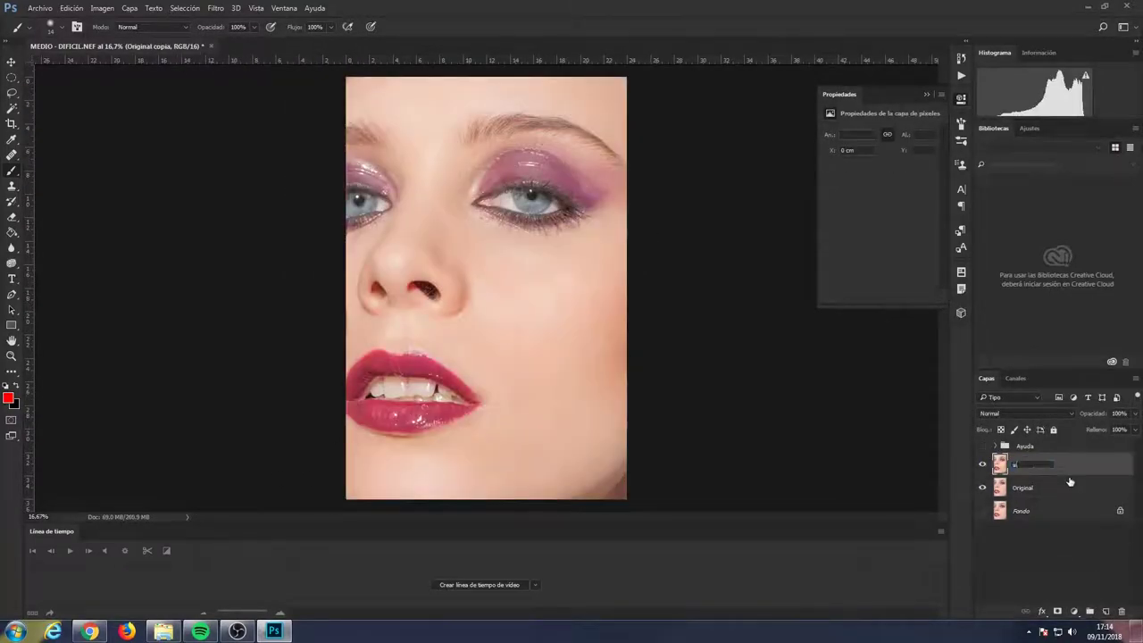
- Name the copy Licuar and run Liquify with the brush enlarged to 2052, leaving the face unwarped
{"action": "type", "text": "Licuar"}
{"action": "key", "text": "Return"}
{"action": "left_click", "coordinate": [215, 8]}
{"action": "left_click", "coordinate": [234, 114]}
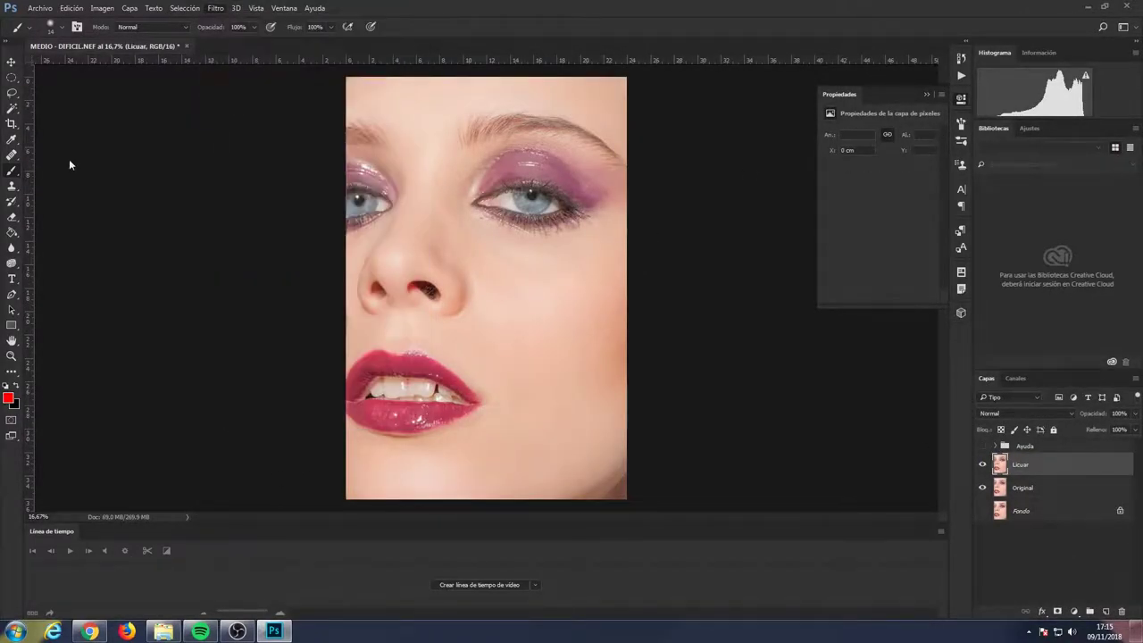
{"action": "key", "text": "bracketright"}
{"action": "key", "text": "bracketright"}
{"action": "key", "text": "bracketright"}
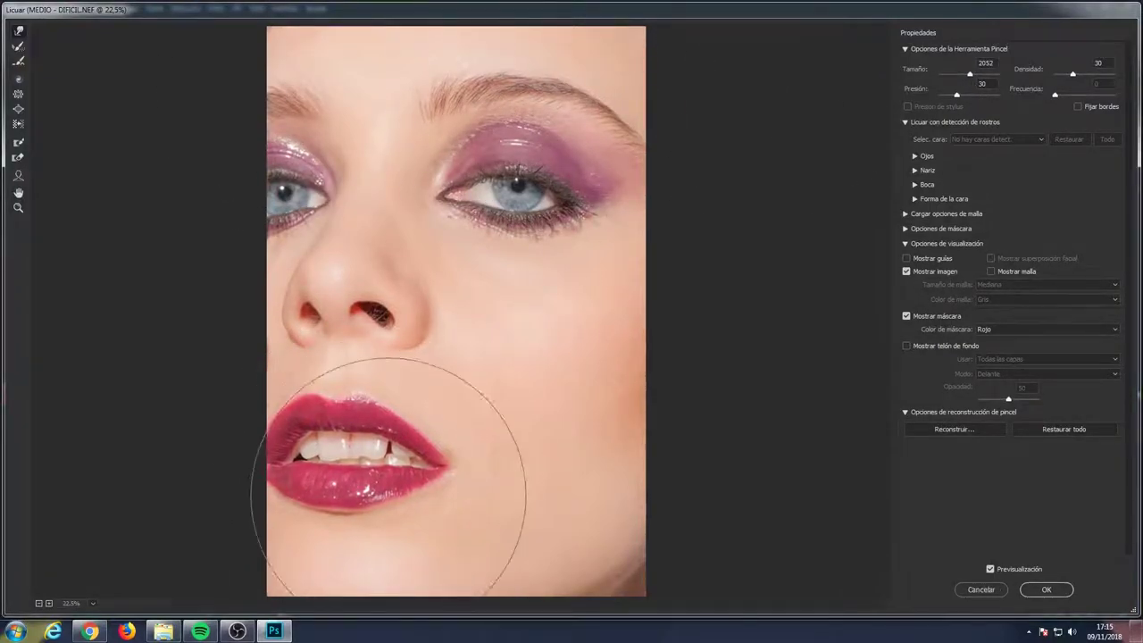
{"action": "left_click", "coordinate": [1046, 590]}
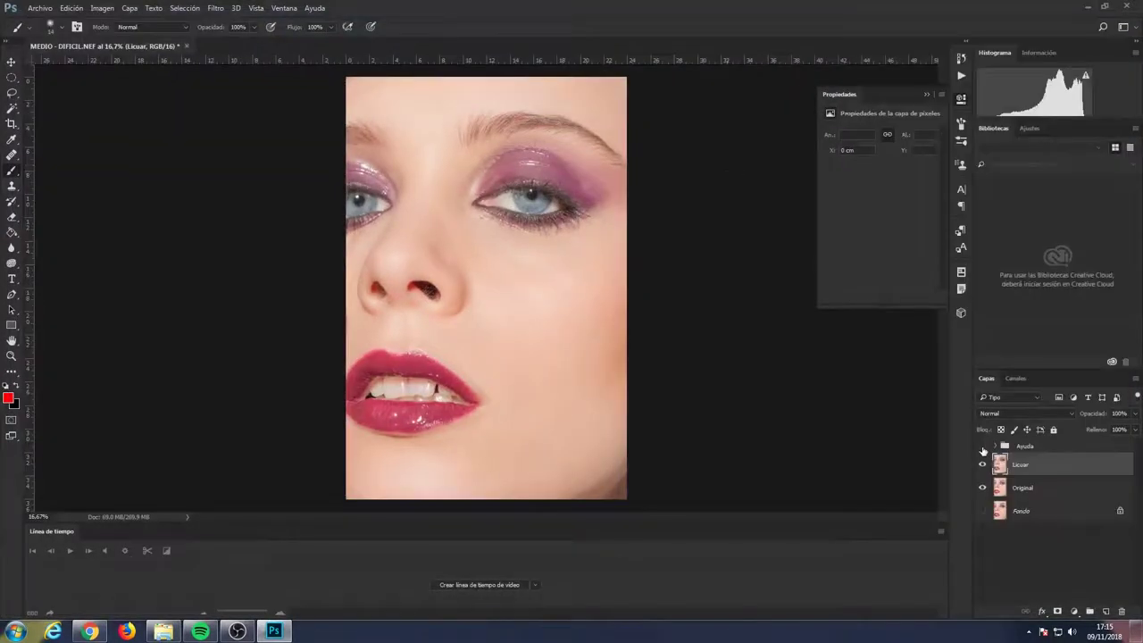
- Duplicate Licuar as a new Diente layer and switch to the Clone Stamp tool
{"action": "scroll", "coordinate": [420, 393], "scroll_direction": "up", "scroll_amount": 10}
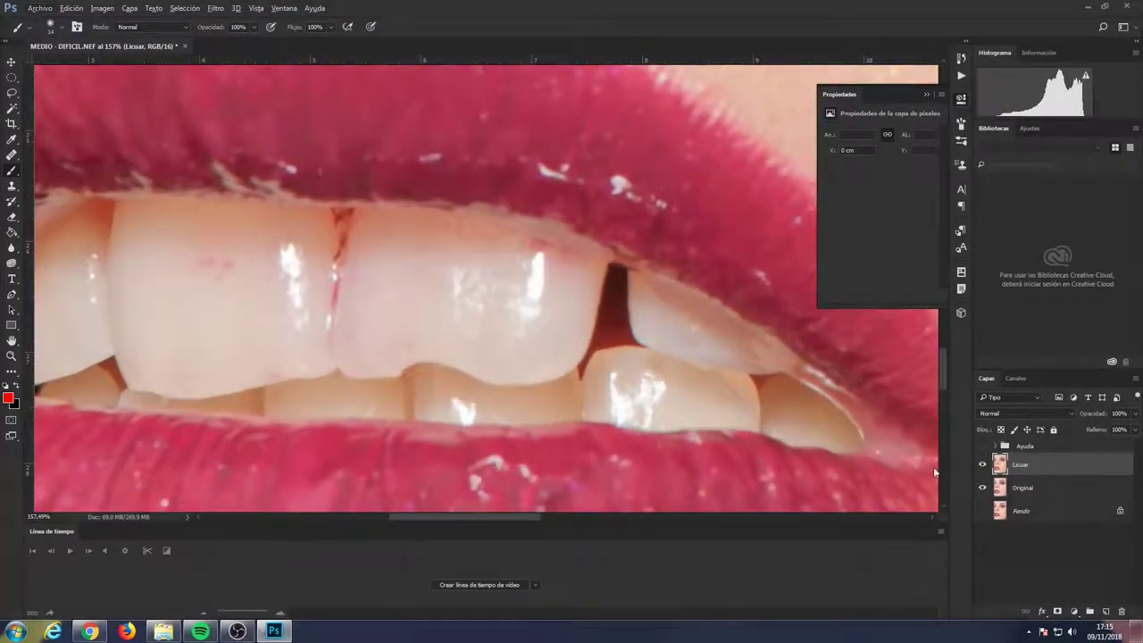
{"action": "key", "text": "s"}
{"action": "key", "text": "ctrl+j"}
{"action": "double_click", "coordinate": [1029, 464]}
{"action": "key", "text": "Return"}
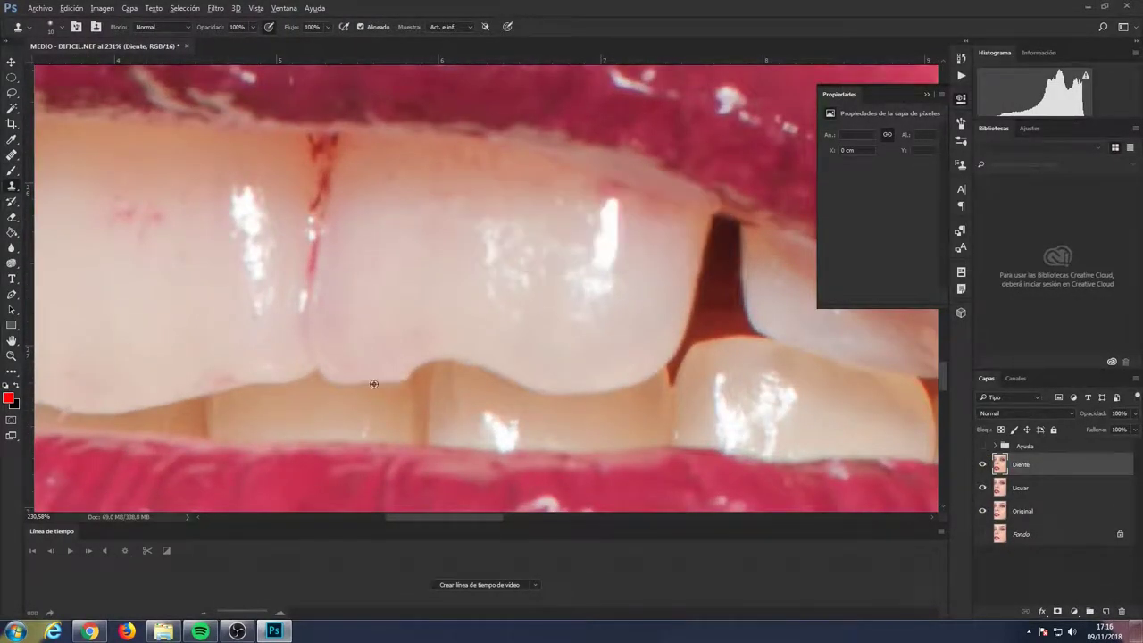
- Clone over the dark notch on the front tooth's edge, then set the brush size to 10
{"action": "scroll", "coordinate": [554, 411], "scroll_direction": "up", "scroll_amount": 3}
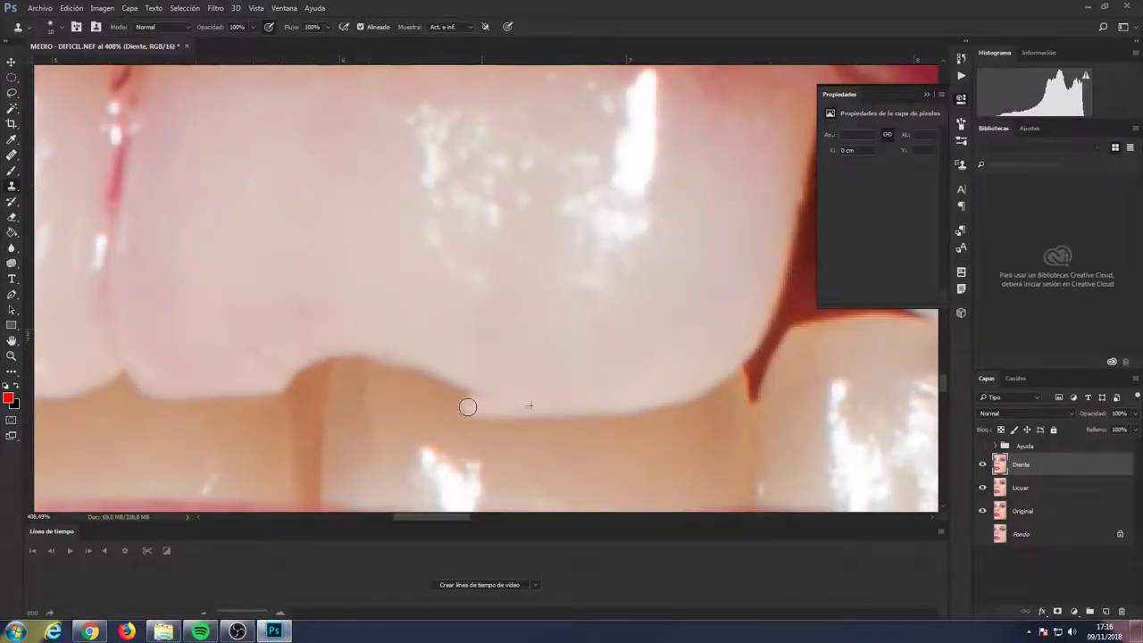
{"action": "mouse_move", "coordinate": [250, 393]}
{"action": "left_mouse_down"}
{"action": "mouse_move", "coordinate": [311, 393]}
{"action": "mouse_move", "coordinate": [268, 401]}
{"action": "left_mouse_up"}
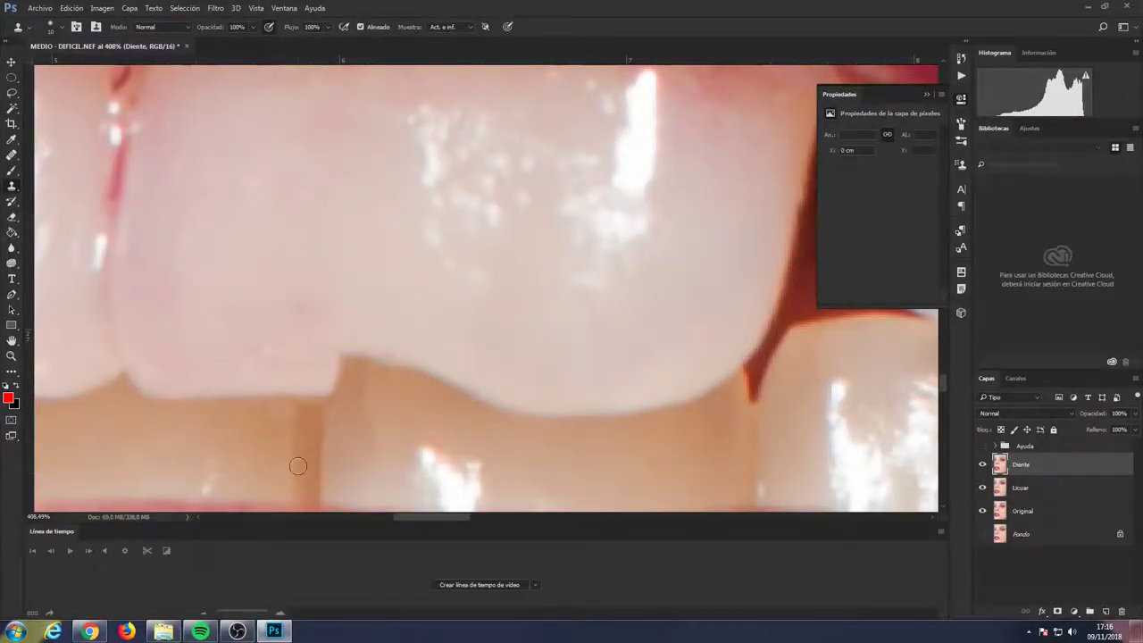
{"action": "scroll", "coordinate": [543, 444], "scroll_direction": "up", "scroll_amount": 1}
{"action": "scroll", "coordinate": [482, 382], "scroll_direction": "down", "scroll_amount": 1}
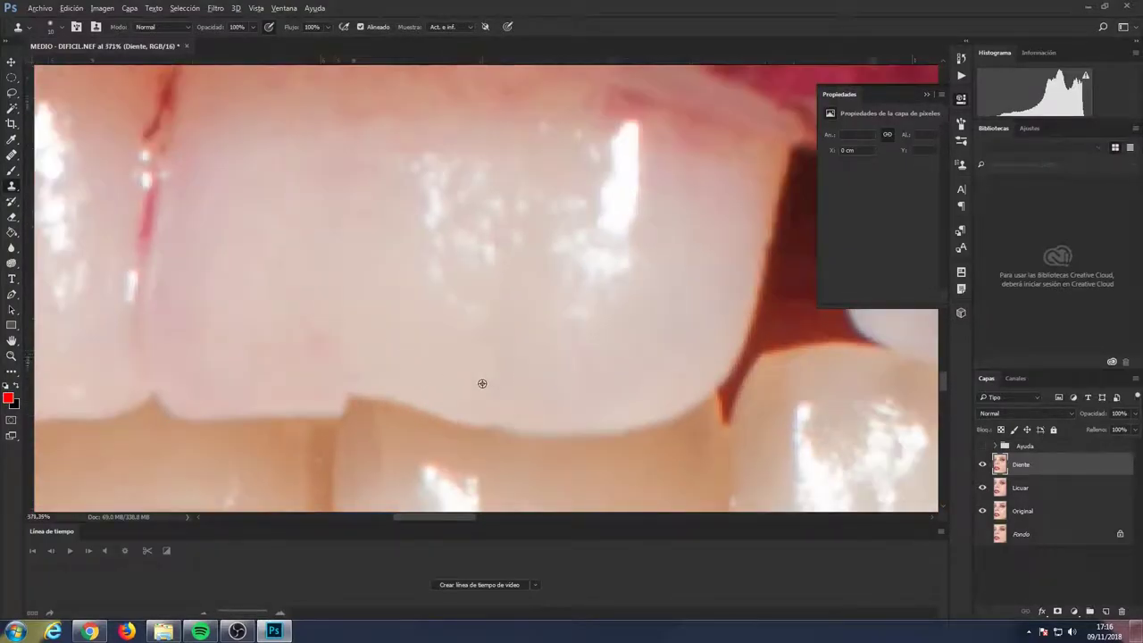
{"action": "scroll", "coordinate": [459, 426], "scroll_direction": "up", "scroll_amount": 2}
{"action": "mouse_move", "coordinate": [324, 408]}
{"action": "left_mouse_down"}
{"action": "mouse_move", "coordinate": [318, 416]}
{"action": "mouse_move", "coordinate": [383, 418]}
{"action": "left_mouse_up"}
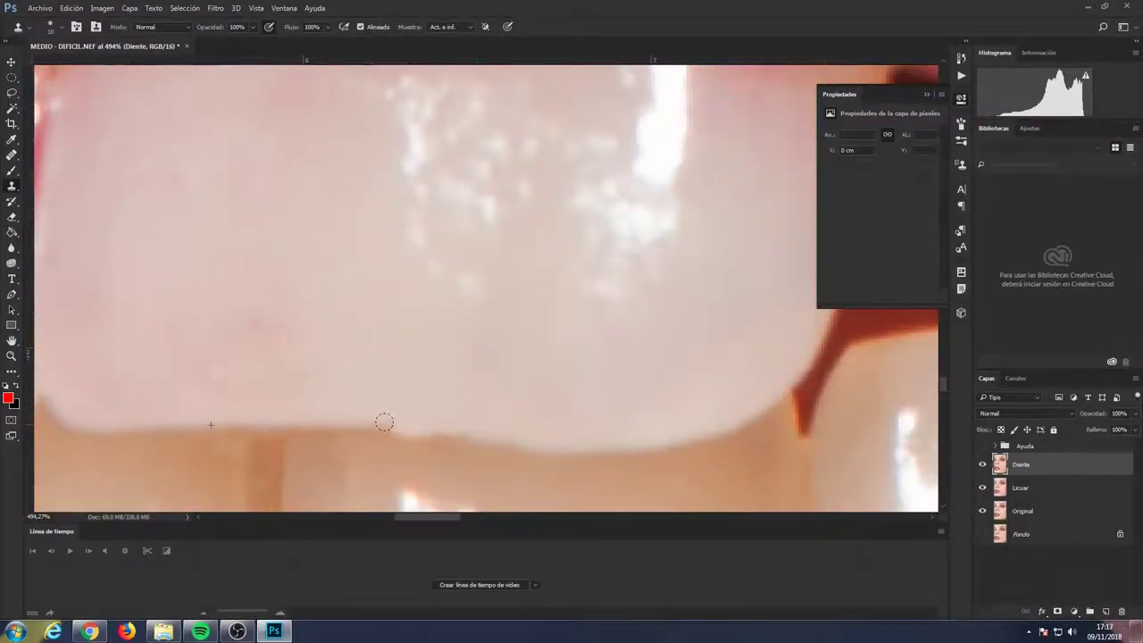
{"action": "left_click", "coordinate": [52, 30]}
{"action": "left_click", "coordinate": [260, 426]}
- Try the cloning opacity at 34%, then return it to 100%
{"action": "scroll", "coordinate": [375, 429], "scroll_direction": "up", "scroll_amount": 1}
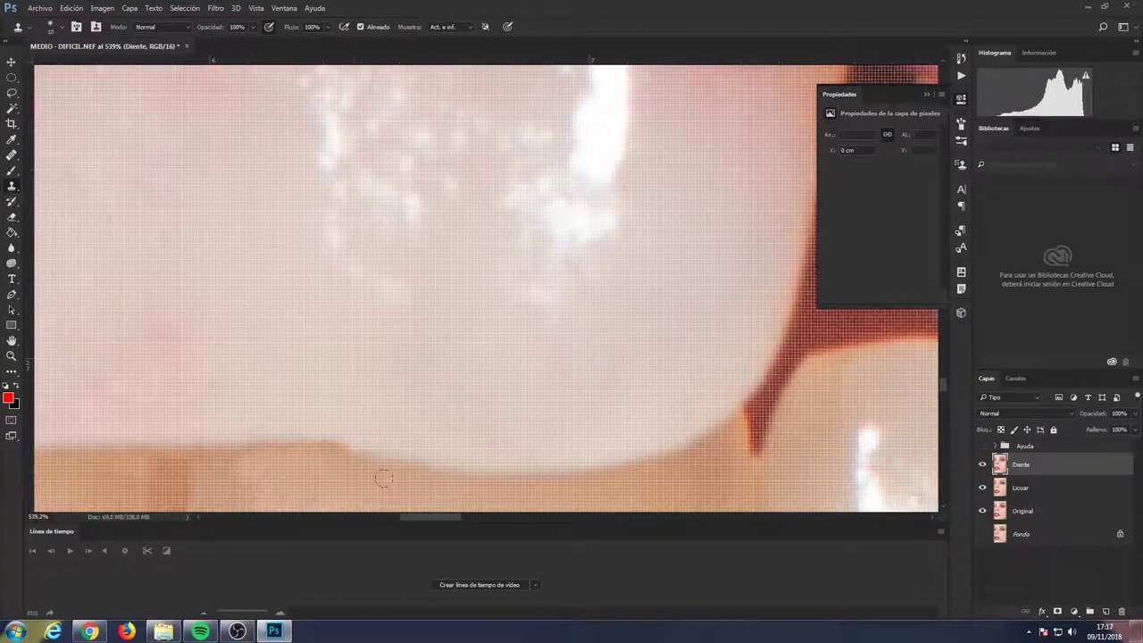
{"action": "scroll", "coordinate": [319, 426], "scroll_direction": "down", "scroll_amount": 1}
{"action": "scroll", "coordinate": [378, 439], "scroll_direction": "down", "scroll_amount": 1}
{"action": "scroll", "coordinate": [378, 438], "scroll_direction": "down", "scroll_amount": 2}
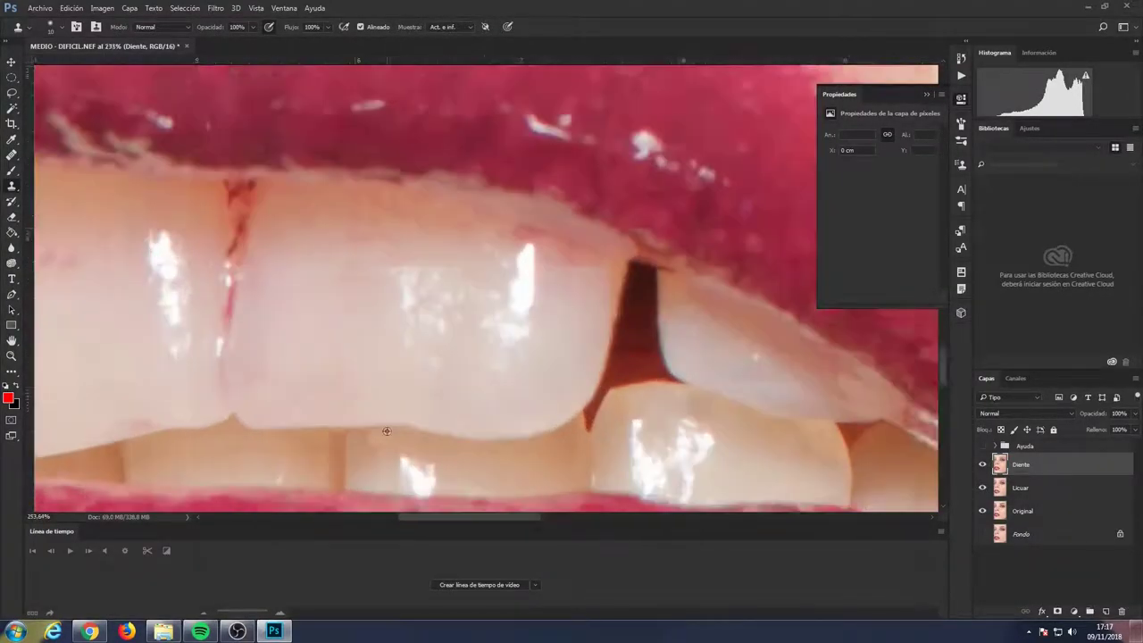
{"action": "left_click_drag", "start_coordinate": [250, 28], "coordinate": [218, 43]}
{"action": "scroll", "coordinate": [381, 490], "scroll_direction": "up", "scroll_amount": 3}
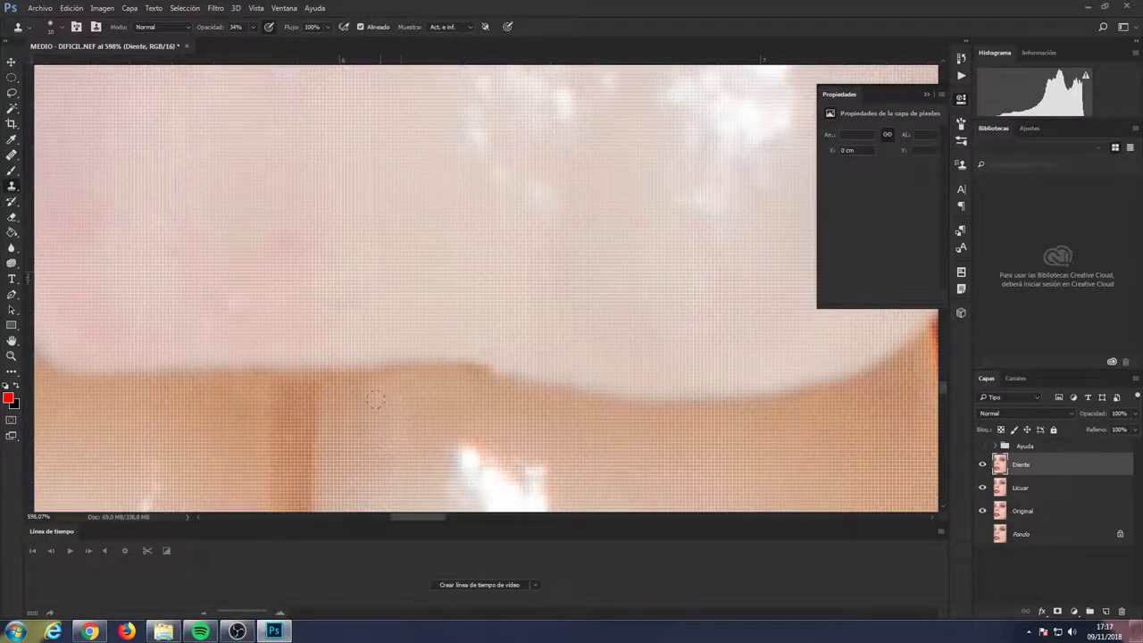
{"action": "scroll", "coordinate": [375, 399], "scroll_direction": "down", "scroll_amount": 2}
{"action": "scroll", "coordinate": [384, 411], "scroll_direction": "down", "scroll_amount": 2}
{"action": "scroll", "coordinate": [470, 429], "scroll_direction": "up", "scroll_amount": 4}
{"action": "left_click_drag", "start_coordinate": [252, 27], "coordinate": [303, 46]}
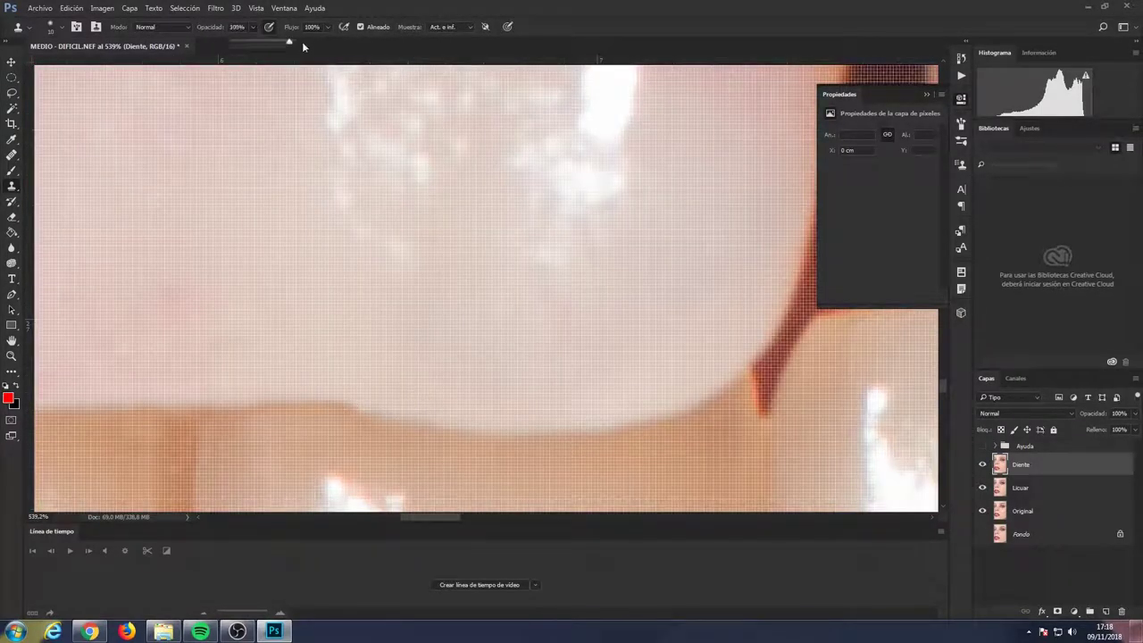
{"action": "scroll", "coordinate": [295, 383], "scroll_direction": "down", "scroll_amount": 3}
{"action": "scroll", "coordinate": [524, 423], "scroll_direction": "up", "scroll_amount": 3}
{"action": "scroll", "coordinate": [432, 427], "scroll_direction": "up", "scroll_amount": 2}
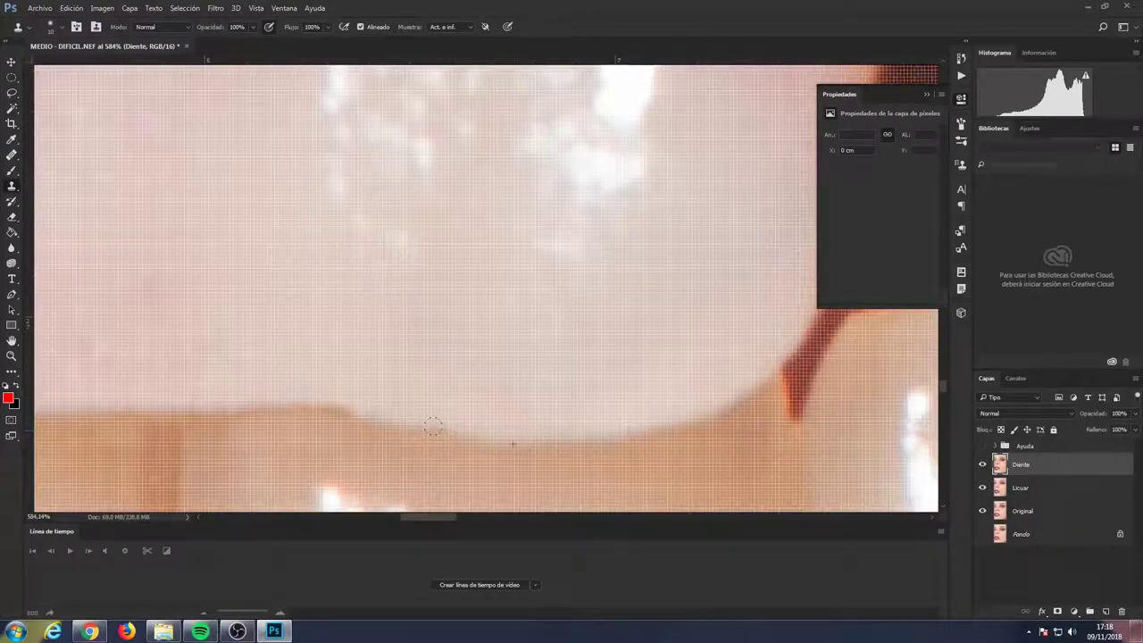
{"action": "scroll", "coordinate": [253, 414], "scroll_direction": "down", "scroll_amount": 3}
{"action": "scroll", "coordinate": [253, 410], "scroll_direction": "up", "scroll_amount": 3}
{"action": "scroll", "coordinate": [401, 365], "scroll_direction": "down", "scroll_amount": 2}
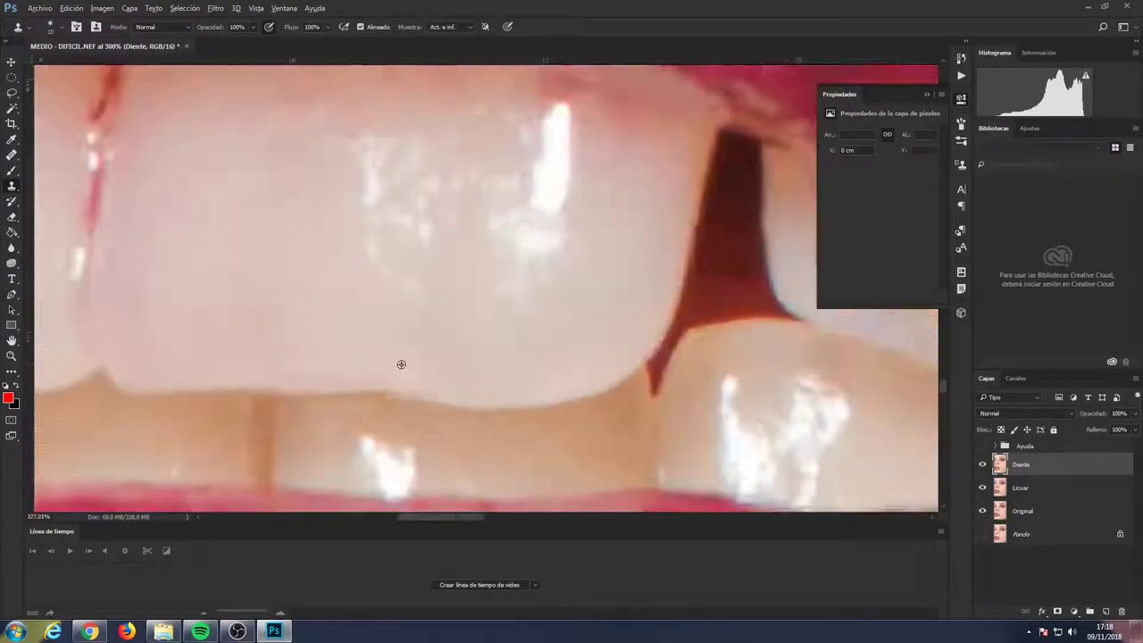
{"action": "scroll", "coordinate": [558, 388], "scroll_direction": "up", "scroll_amount": 3}
{"action": "scroll", "coordinate": [558, 388], "scroll_direction": "down", "scroll_amount": 5}
{"action": "scroll", "coordinate": [557, 389], "scroll_direction": "down", "scroll_amount": 5}
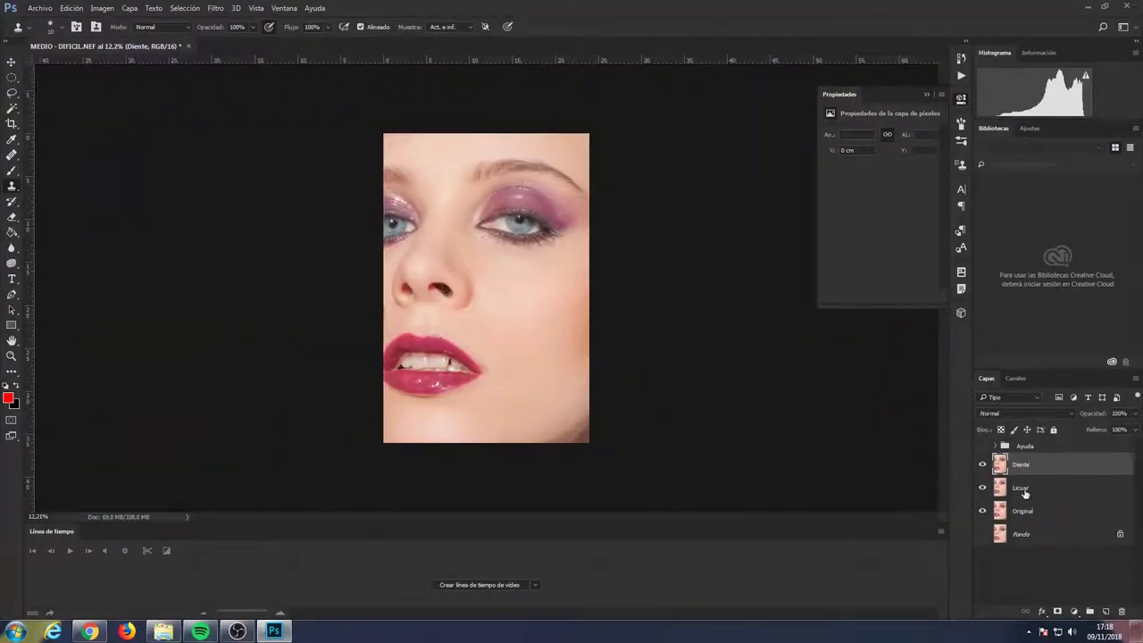
- Add a Selective Color layer, stamp visible layers as Baja Frecuencia, and copy it as Alta Frecuencia
{"action": "left_click", "coordinate": [1074, 610]}
{"action": "left_click", "coordinate": [1062, 608]}
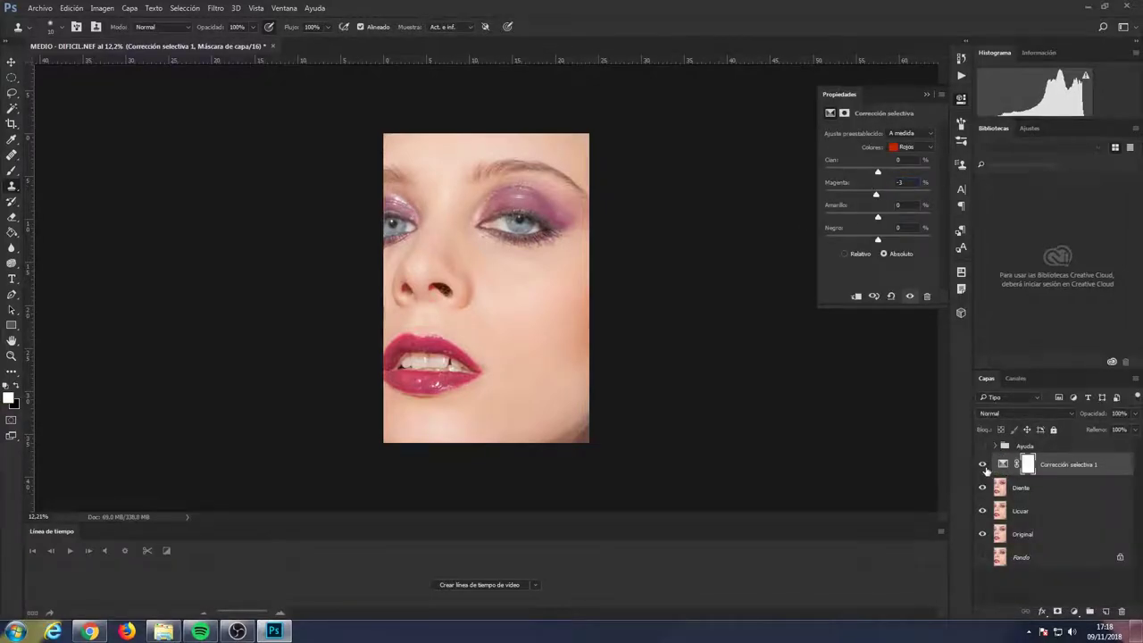
{"action": "key", "text": "ctrl+alt+shift+e"}
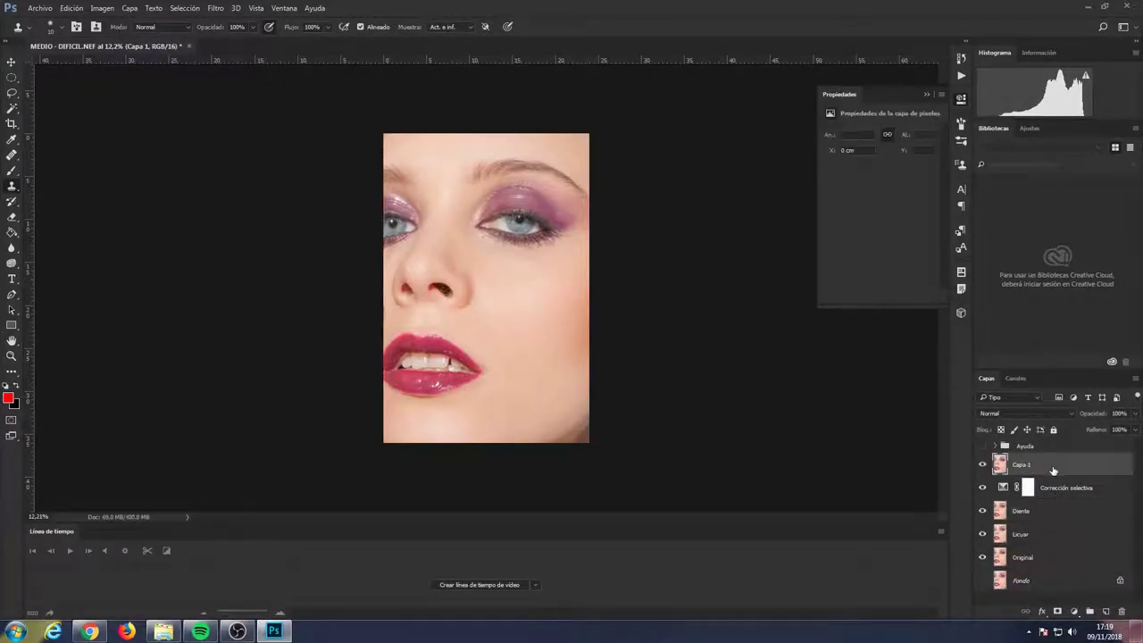
{"action": "key", "text": "Return"}
{"action": "key", "text": "ctrl+j"}
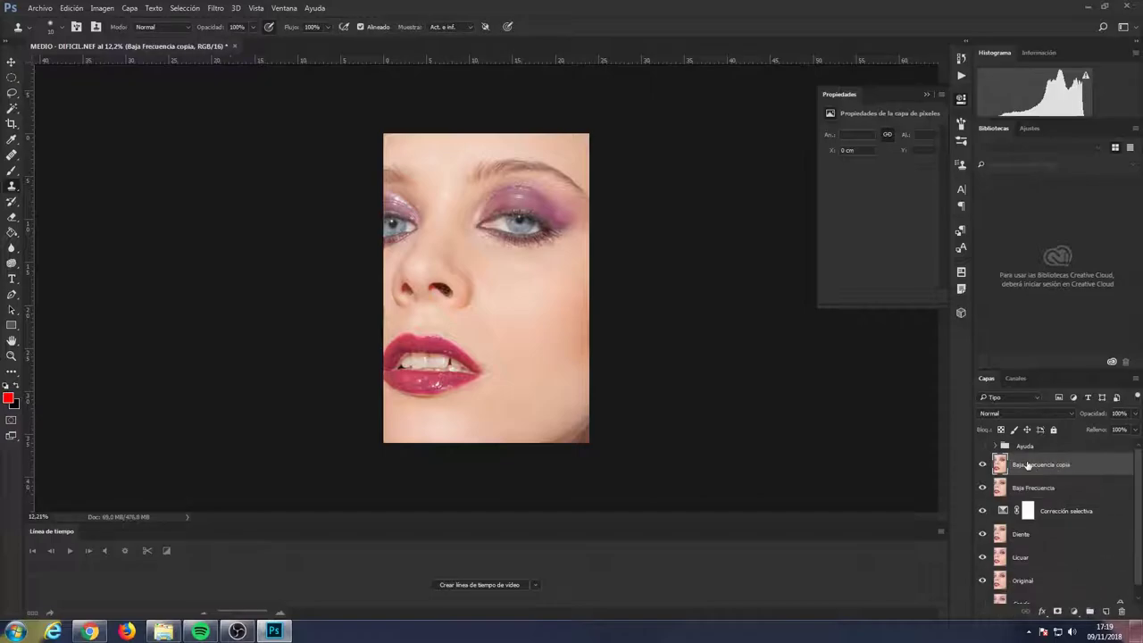
{"action": "key", "text": "Return"}
- Apply a Gaussian Blur to the Baja Frecuencia layer
{"action": "left_click", "coordinate": [1033, 488]}
{"action": "left_click", "coordinate": [215, 8]}
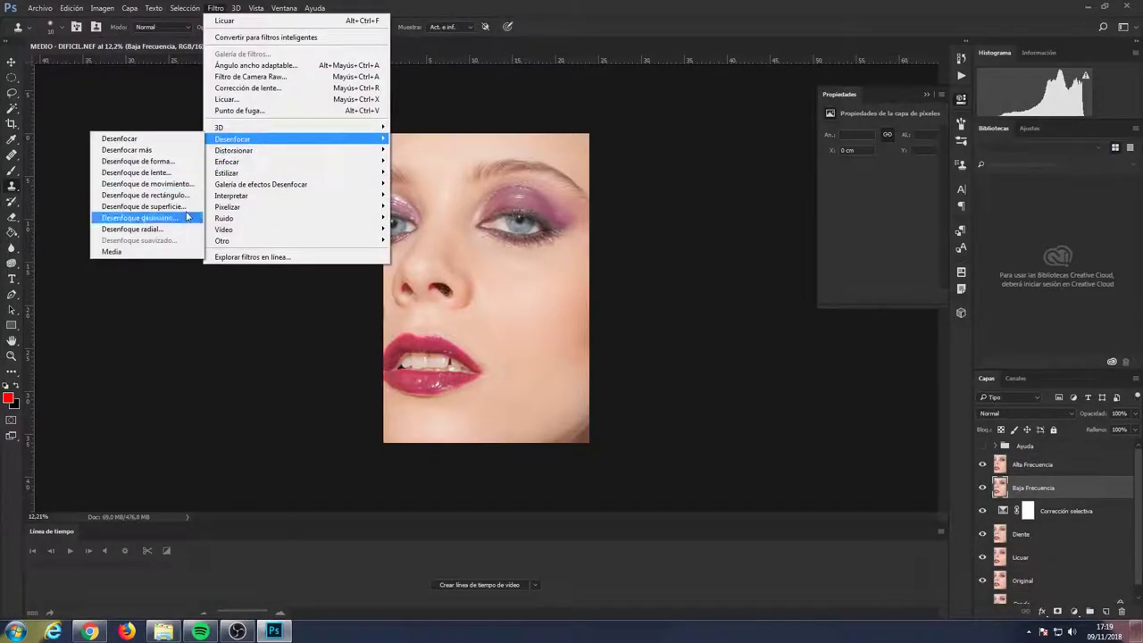
{"action": "left_click", "coordinate": [150, 217]}
{"action": "left_click", "coordinate": [924, 223]}
{"action": "key", "text": "s"}
- Apply Image to Alta Frecuencia inverted with Añadir blending, then set it to Luz lineal
{"action": "left_click", "coordinate": [1028, 470]}
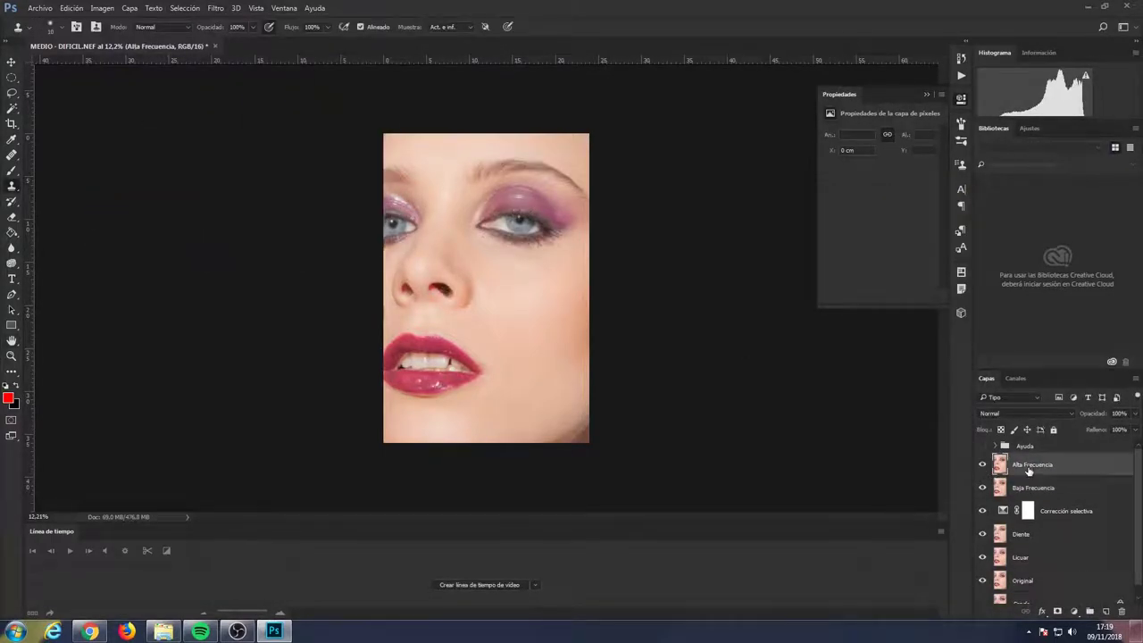
{"action": "left_click", "coordinate": [102, 8]}
{"action": "left_click", "coordinate": [134, 186]}
{"action": "left_click", "coordinate": [553, 220]}
{"action": "left_click_drag", "start_coordinate": [567, 167], "coordinate": [771, 167]}
{"action": "left_click", "coordinate": [693, 257]}
{"action": "left_click", "coordinate": [679, 478]}
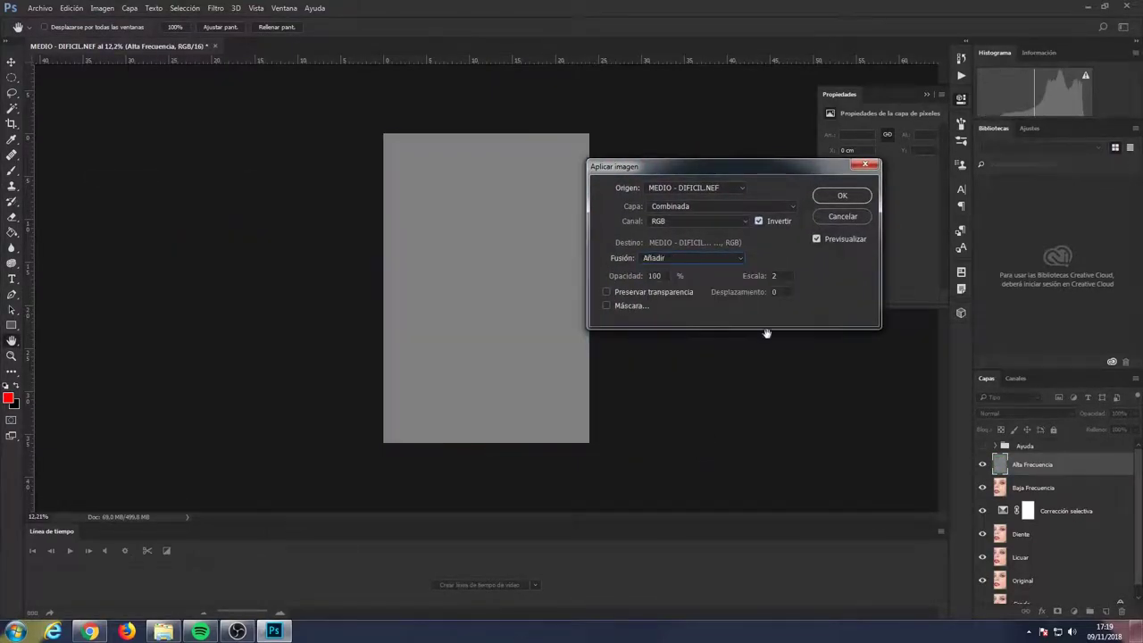
{"action": "key", "text": "Return"}
{"action": "left_click", "coordinate": [1026, 412]}
{"action": "left_click", "coordinate": [1016, 331]}
- Group both frequency layers as 'Frecuencias' and reselect Baja Frecuencia
{"action": "left_click", "coordinate": [1031, 488], "text": "shift"}
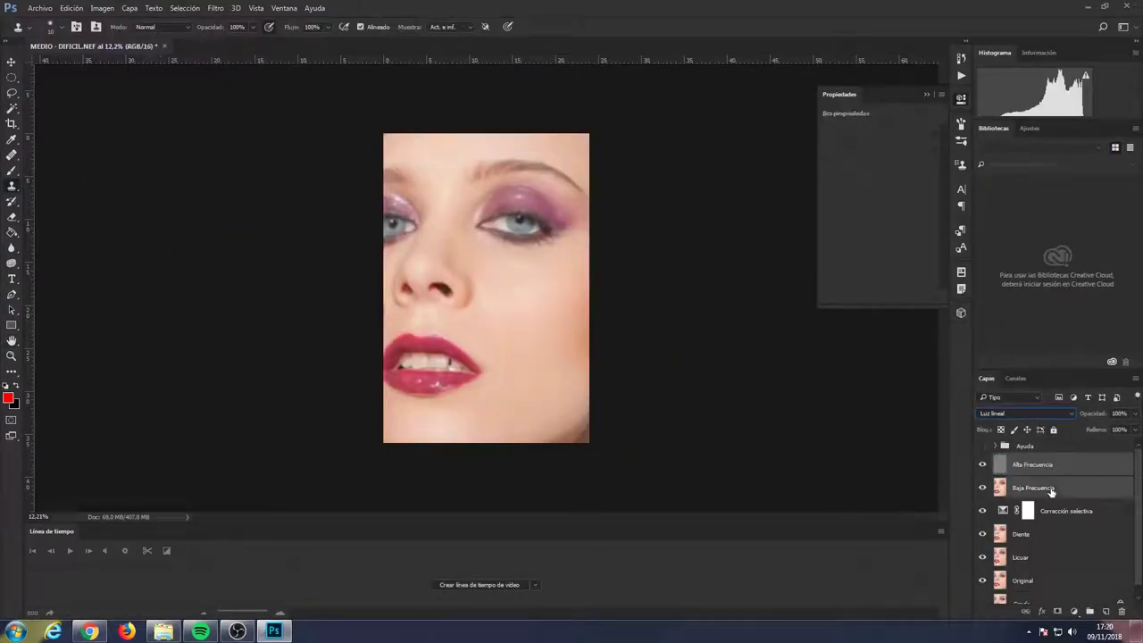
{"action": "key", "text": "ctrl+g"}
{"action": "double_click", "coordinate": [1027, 459]}
{"action": "type", "text": "Frecuencias"}
{"action": "key", "text": "Return"}
{"action": "left_click", "coordinate": [996, 459]}
- Lasso the right cheek, feather it 12 px, blur it, and deselect
{"action": "scroll", "coordinate": [452, 206], "scroll_direction": "down", "scroll_amount": 1}
{"action": "key", "text": "l"}
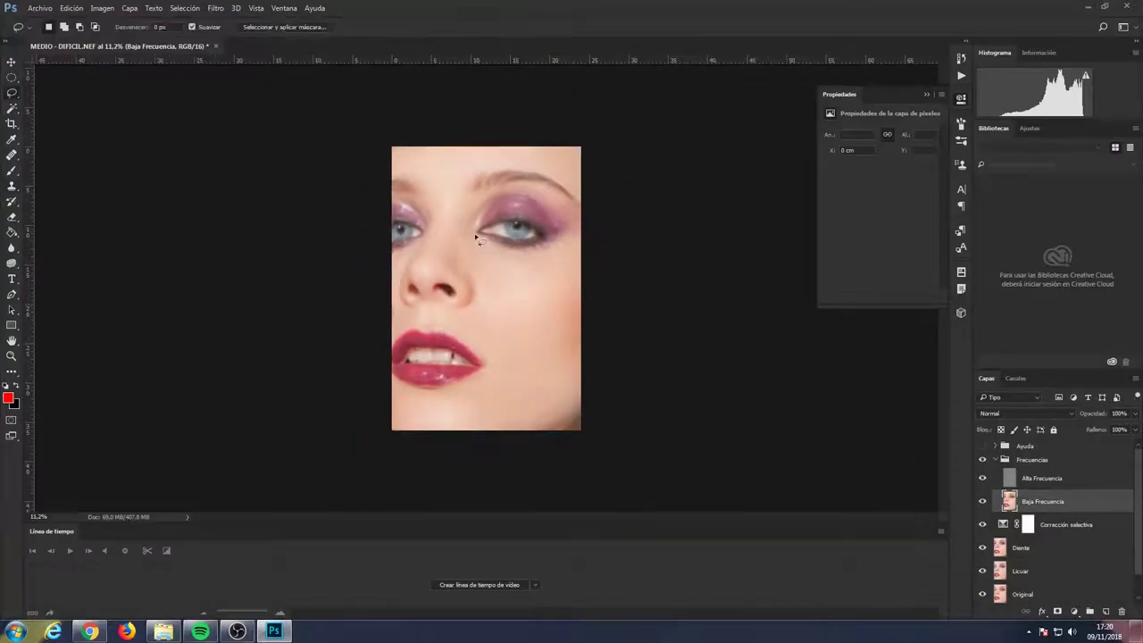
{"action": "left_click_drag", "start_coordinate": [548, 328], "coordinate": [579, 358]}
{"action": "left_click", "coordinate": [185, 8]}
{"action": "left_click", "coordinate": [107, 202]}
{"action": "left_click", "coordinate": [653, 214]}
{"action": "left_click", "coordinate": [215, 8]}
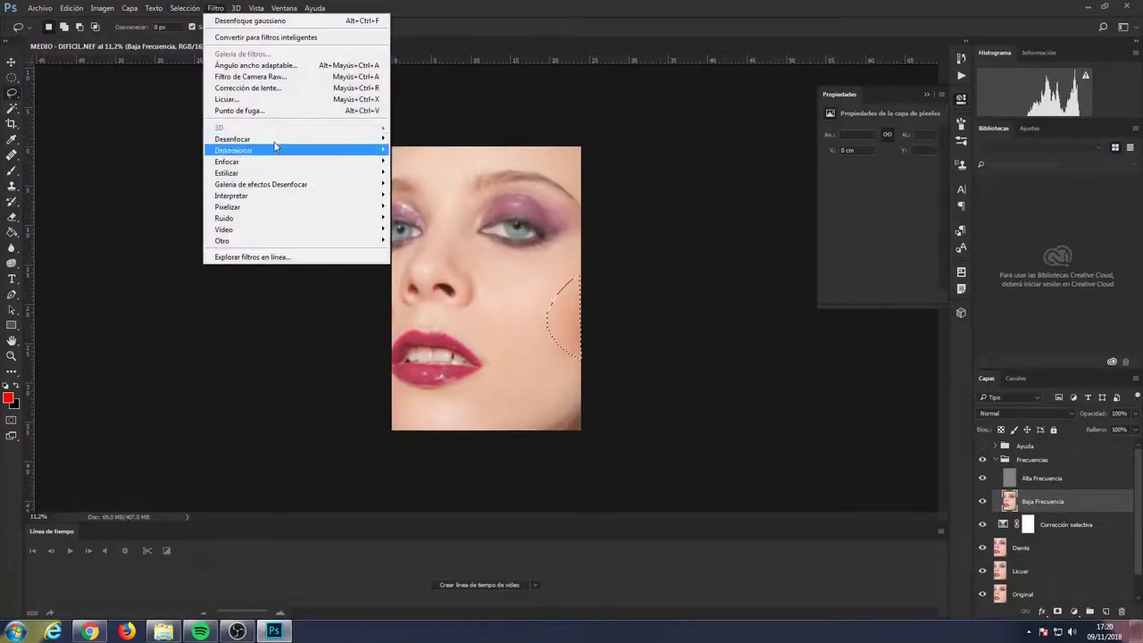
{"action": "left_click", "coordinate": [143, 224]}
{"action": "key", "text": "Return"}
{"action": "key", "text": "ctrl+d"}
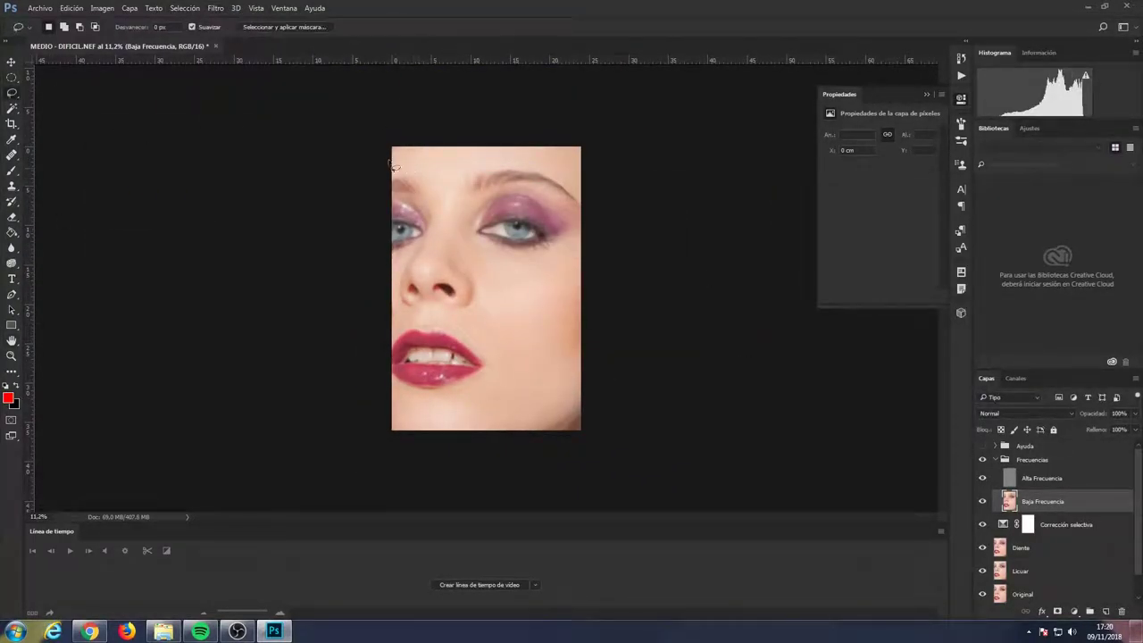
- Feather and blur a selection of the left forehead and nose area
{"action": "left_click_drag", "start_coordinate": [431, 271], "coordinate": [461, 205]}
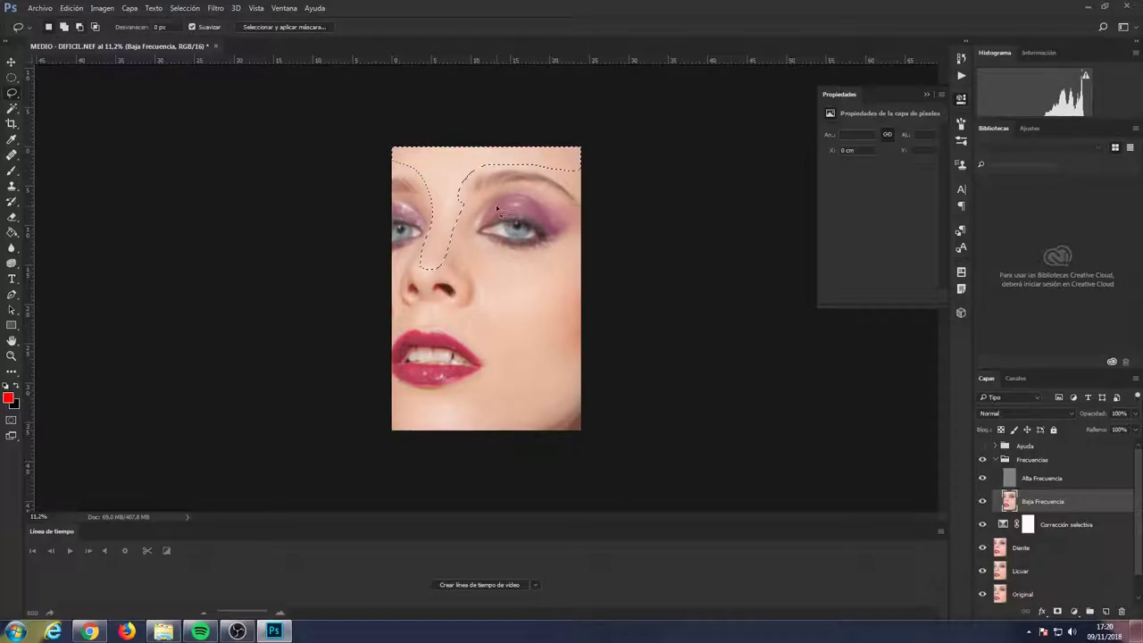
{"action": "left_click", "coordinate": [184, 8]}
{"action": "left_click", "coordinate": [108, 209]}
{"action": "left_click", "coordinate": [216, 8]}
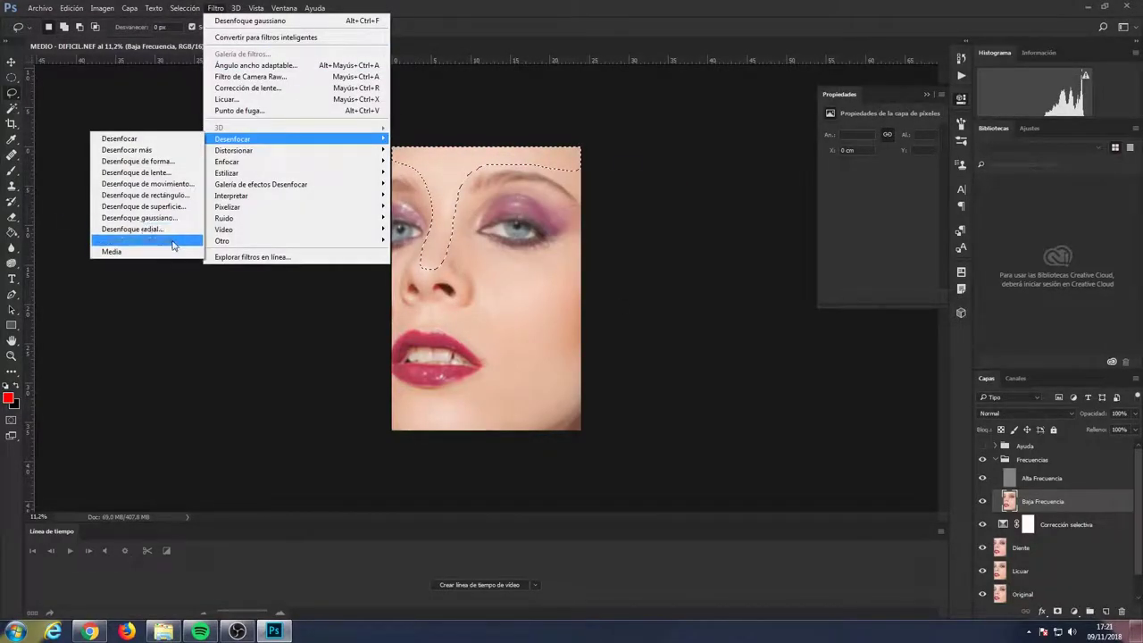
{"action": "left_click", "coordinate": [143, 223]}
{"action": "key", "text": "Return"}
- Blur 12 px feathered selections of the under-eye skin beside the nose and the chin
{"action": "left_click_drag", "start_coordinate": [493, 189], "coordinate": [493, 188]}
{"action": "scroll", "coordinate": [459, 275], "scroll_direction": "up", "scroll_amount": 5}
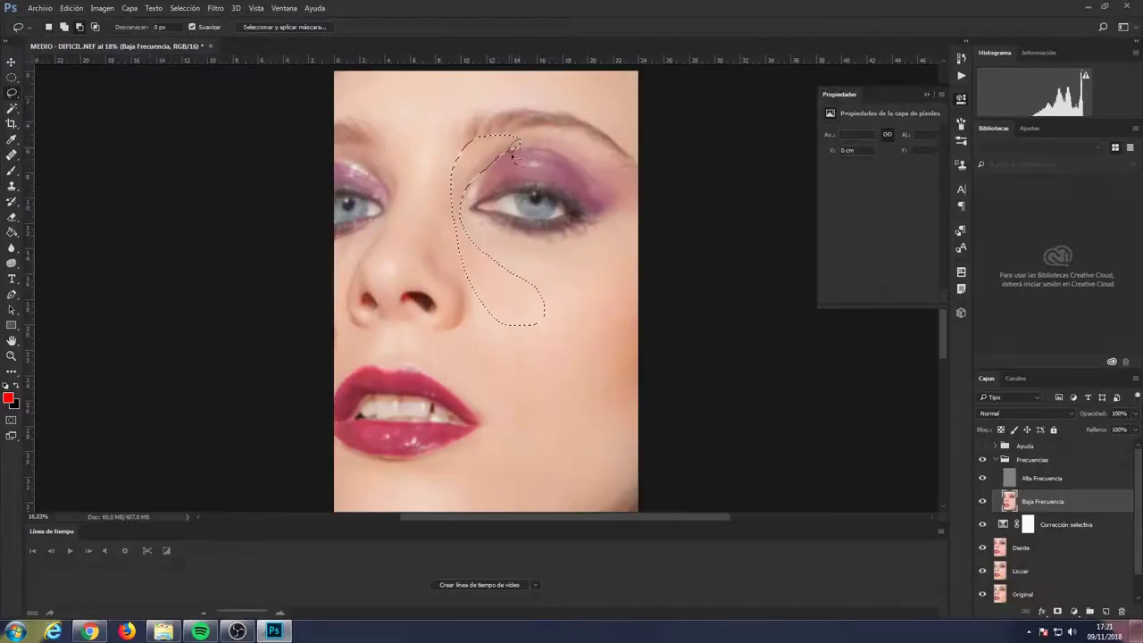
{"action": "left_click", "coordinate": [185, 8]}
{"action": "left_click", "coordinate": [367, 208]}
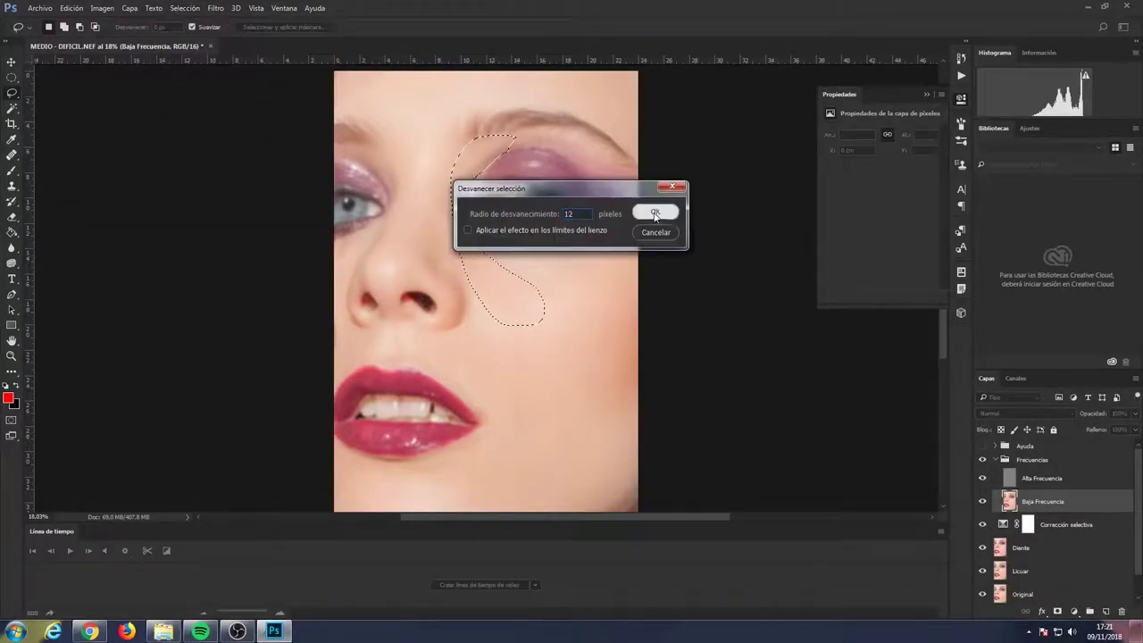
{"action": "key", "text": "Return"}
{"action": "scroll", "coordinate": [451, 420], "scroll_direction": "down", "scroll_amount": 3}
{"action": "mouse_move", "coordinate": [491, 444]}
{"action": "left_mouse_down"}
{"action": "mouse_move", "coordinate": [453, 418]}
{"action": "mouse_move", "coordinate": [384, 410]}
{"action": "left_mouse_up"}
{"action": "left_click", "coordinate": [185, 8]}
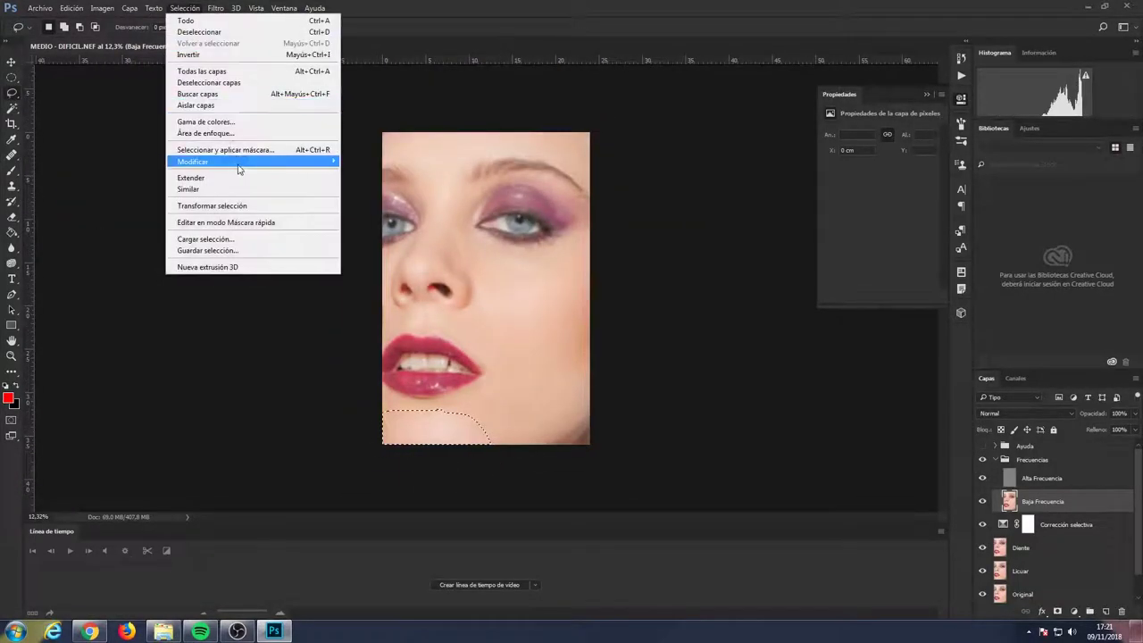
{"action": "left_click", "coordinate": [366, 208]}
{"action": "key", "text": "Return"}
{"action": "key", "text": "ctrl+f"}
- Select the skin above the upper lip for blurring, then switch to the Marquee tool
{"action": "left_click_drag", "start_coordinate": [456, 348], "coordinate": [451, 308]}
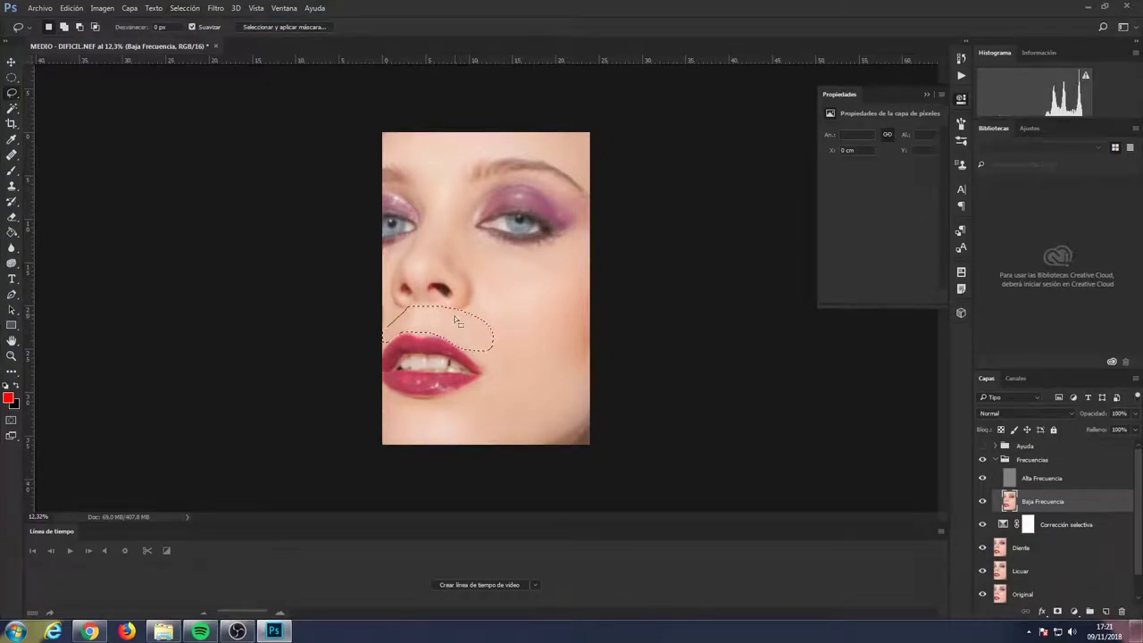
{"action": "scroll", "coordinate": [474, 295], "scroll_direction": "up", "scroll_amount": 3}
{"action": "left_click", "coordinate": [185, 8]}
{"action": "key", "text": "Escape"}
{"action": "key", "text": "m"}
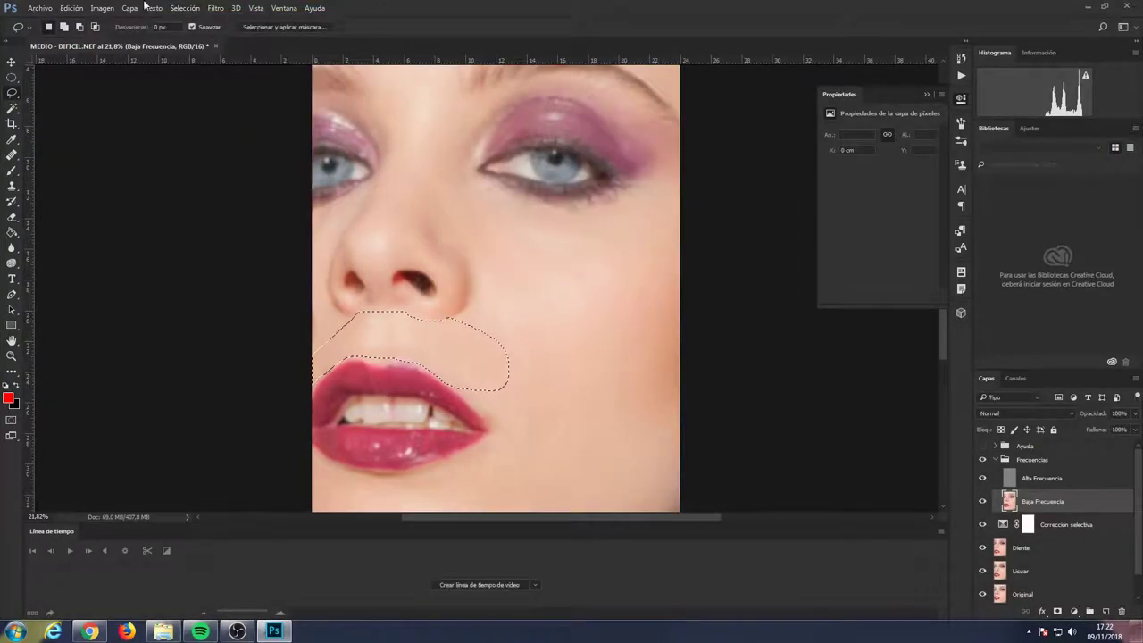
{"action": "left_click", "coordinate": [643, 360]}
{"action": "left_click", "coordinate": [1041, 478]}
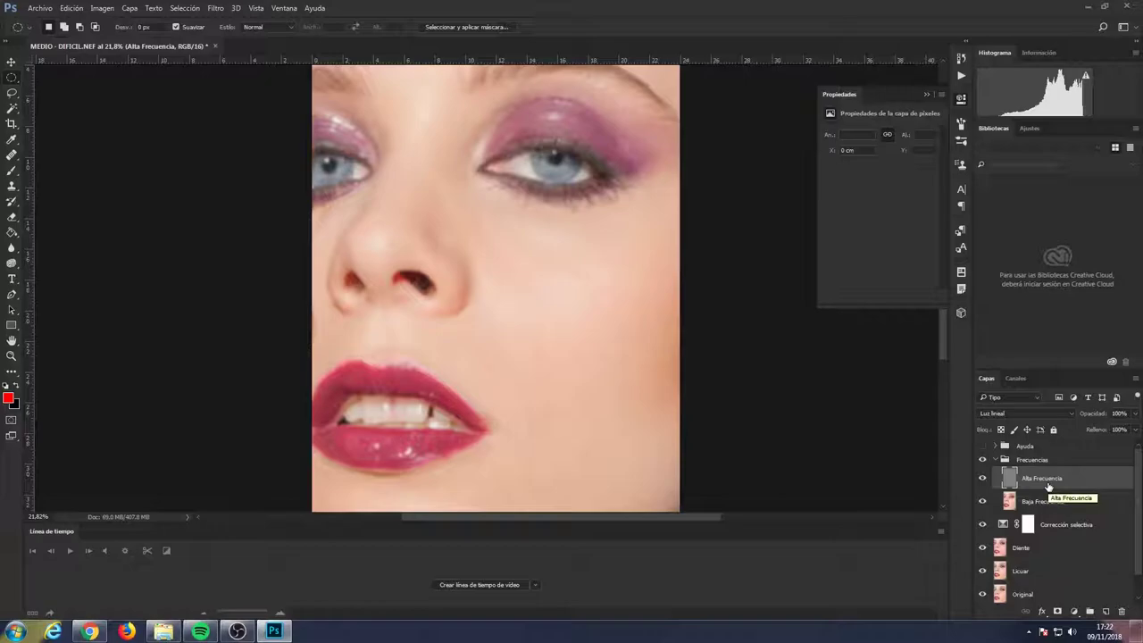
{"action": "scroll", "coordinate": [910, 439], "scroll_direction": "down", "scroll_amount": 2}
{"action": "left_click", "coordinate": [1043, 502]}
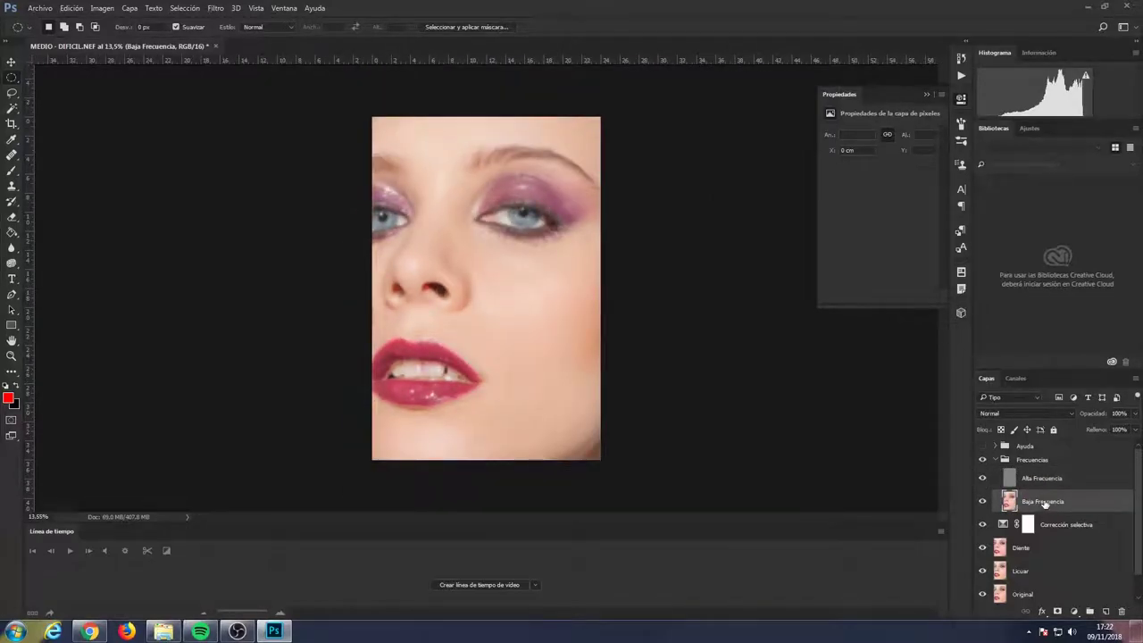
{"action": "scroll", "coordinate": [1043, 503], "scroll_direction": "down", "scroll_amount": 2}
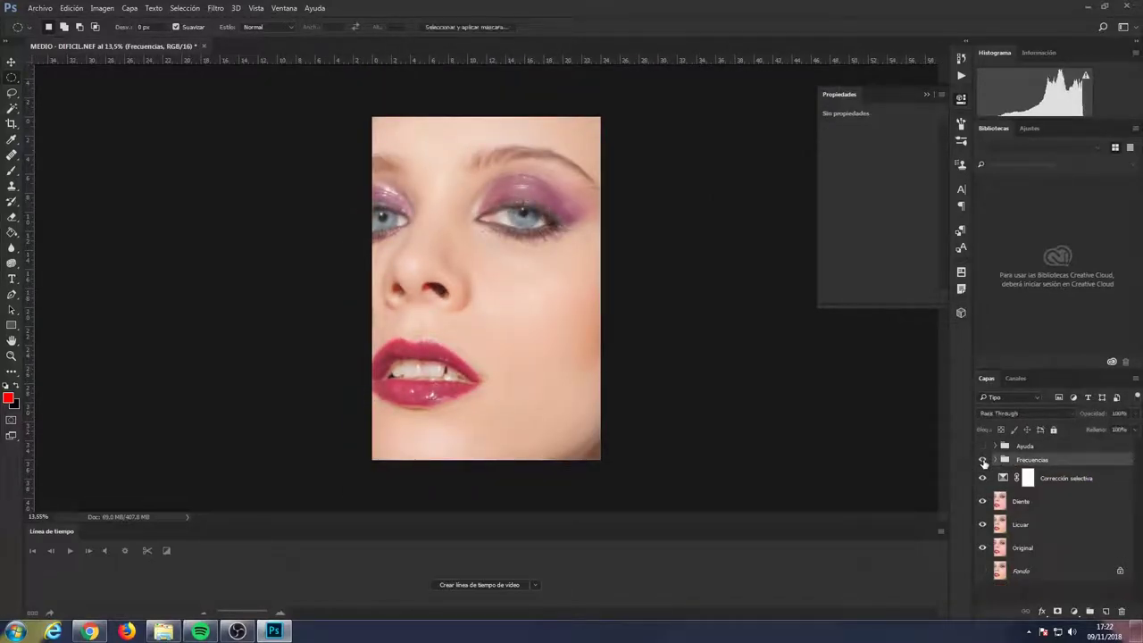
{"action": "scroll", "coordinate": [1043, 500], "scroll_direction": "up", "scroll_amount": 2}
{"action": "left_click", "coordinate": [1041, 479]}
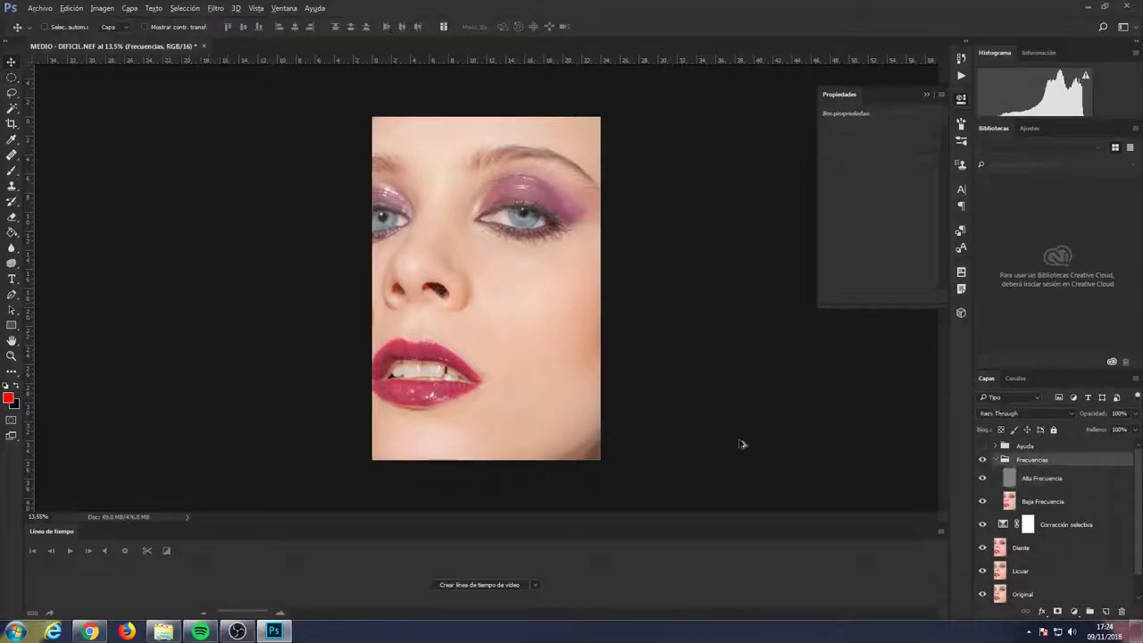
{"action": "key", "text": "j"}
{"action": "scroll", "coordinate": [474, 288], "scroll_direction": "up", "scroll_amount": 2}
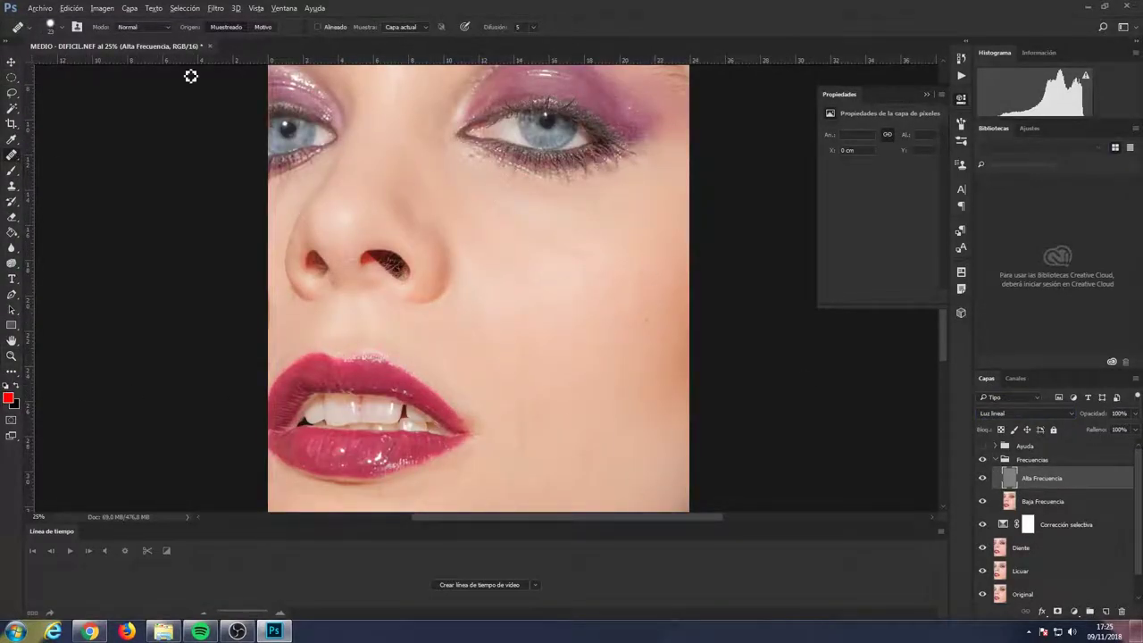
- Enlarge the Healing Brush to 41 and zoom in on the hairline blemishes by the eyebrow
{"action": "key", "text": "bracketright"}
{"action": "key", "text": "bracketright"}
{"action": "scroll", "coordinate": [655, 216], "scroll_direction": "up", "scroll_amount": 7}
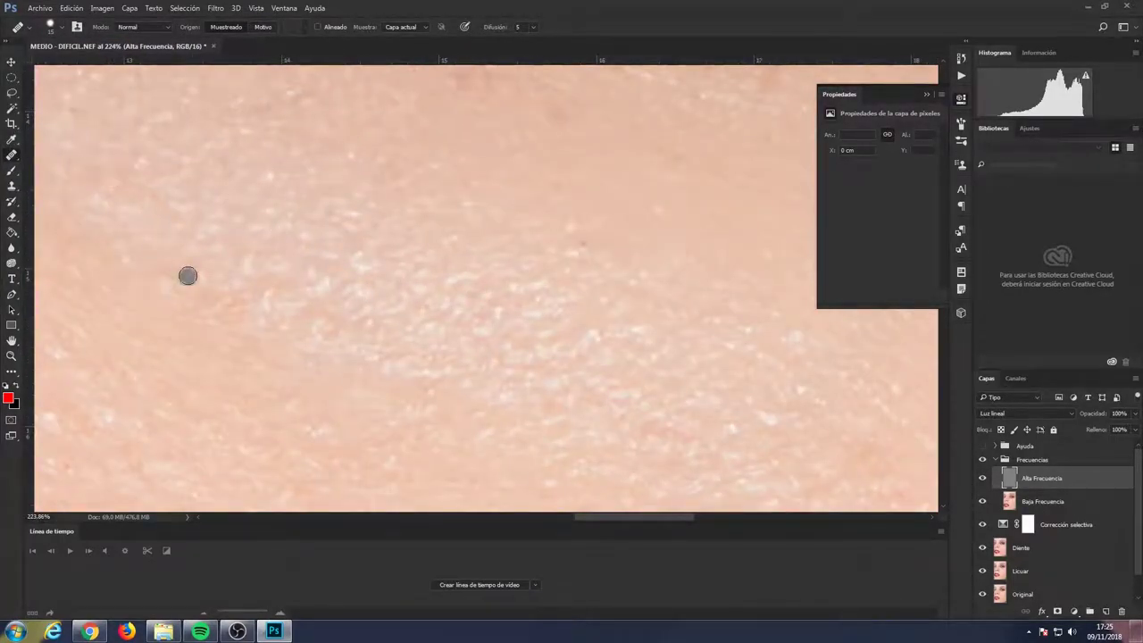
{"action": "scroll", "coordinate": [653, 205], "scroll_direction": "down", "scroll_amount": 4}
{"action": "scroll", "coordinate": [680, 275], "scroll_direction": "up", "scroll_amount": 2}
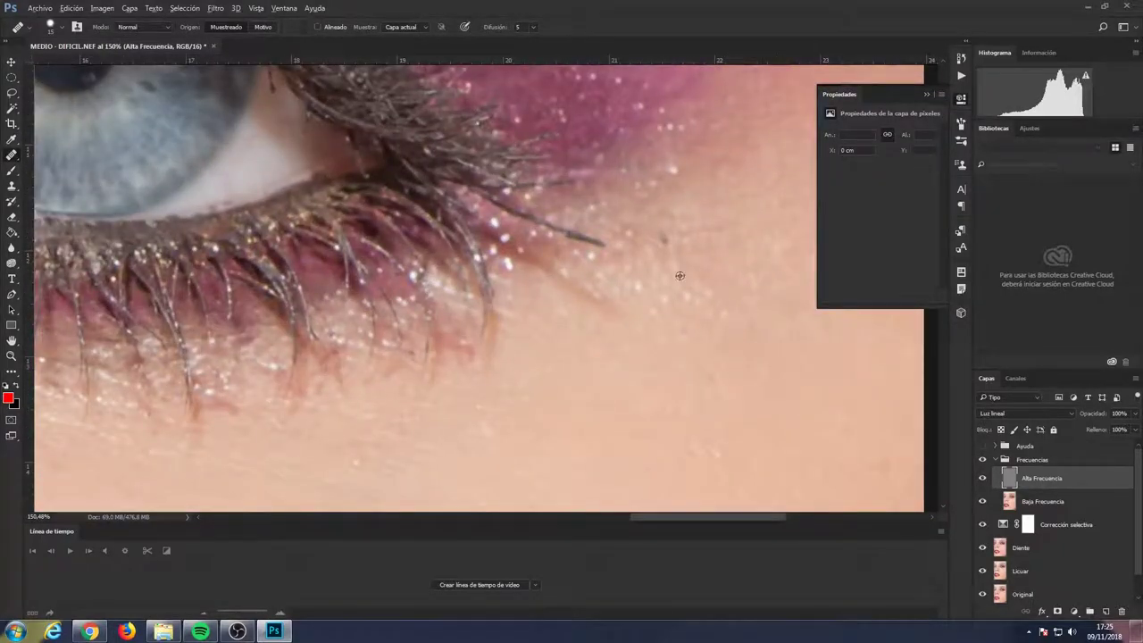
{"action": "scroll", "coordinate": [674, 413], "scroll_direction": "down", "scroll_amount": 2}
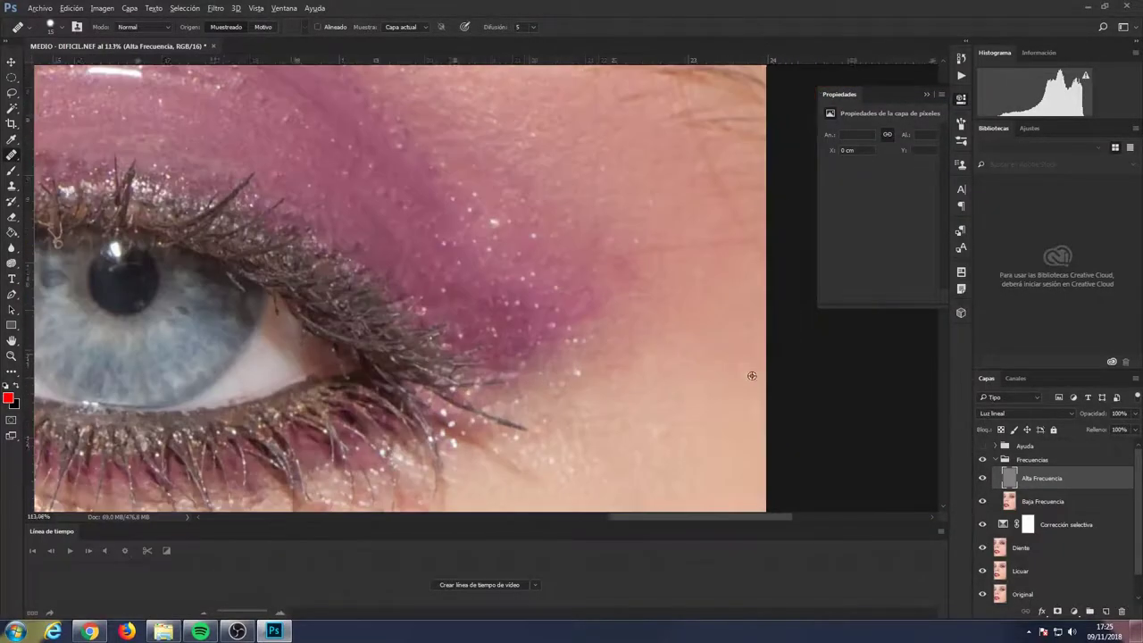
{"action": "scroll", "coordinate": [750, 378], "scroll_direction": "up", "scroll_amount": 3}
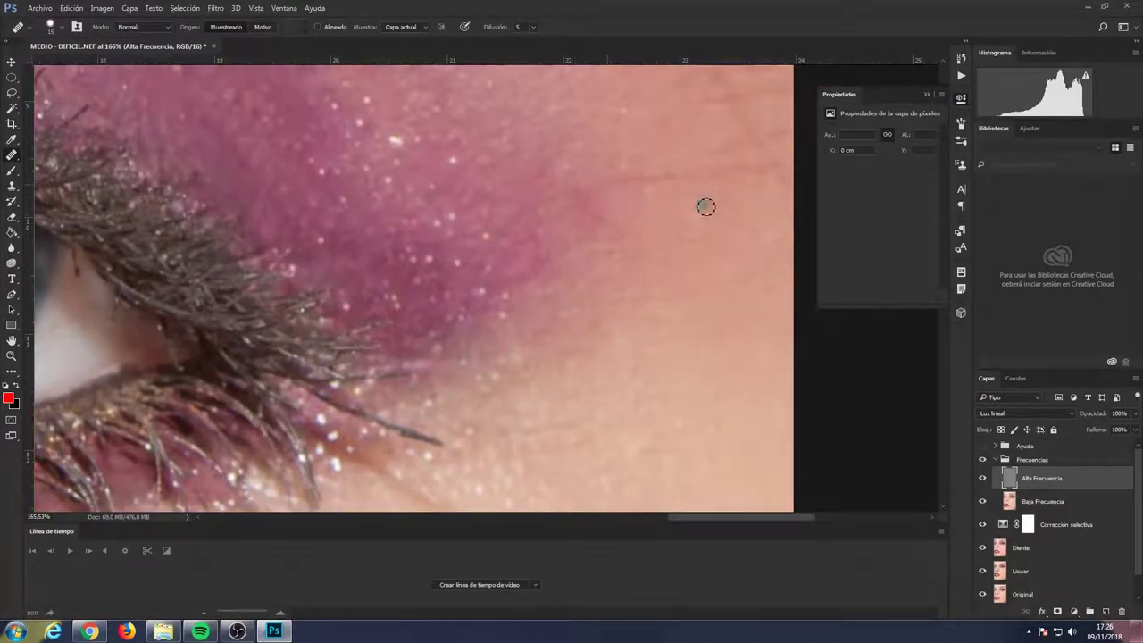
{"action": "scroll", "coordinate": [670, 159], "scroll_direction": "up", "scroll_amount": 2}
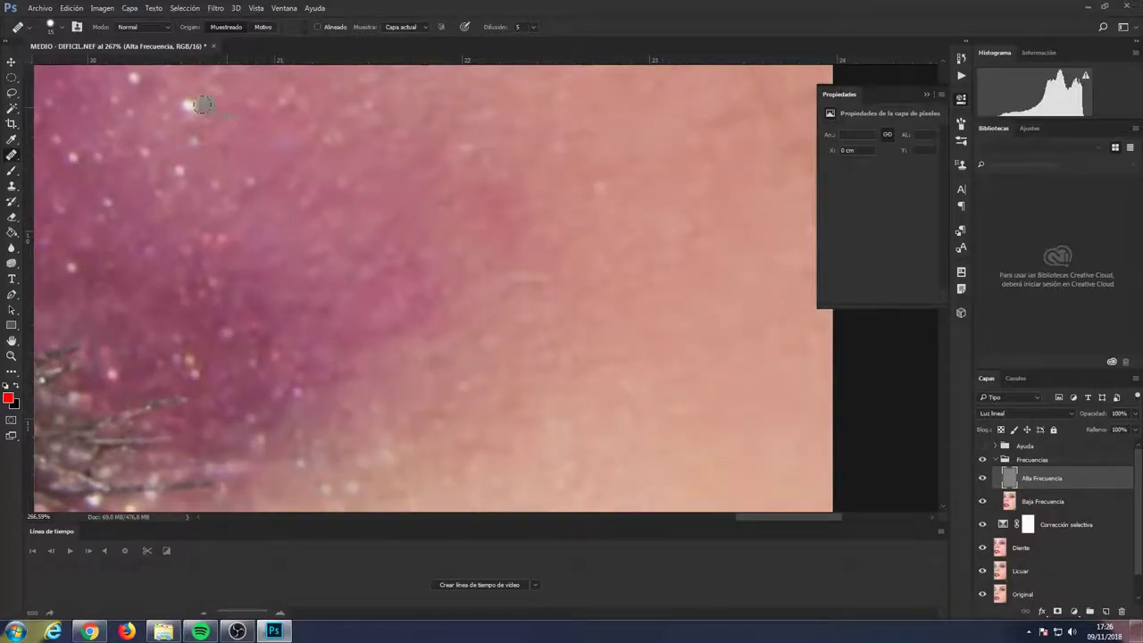
{"action": "scroll", "coordinate": [204, 106], "scroll_direction": "down", "scroll_amount": 2}
{"action": "scroll", "coordinate": [360, 160], "scroll_direction": "up", "scroll_amount": 3}
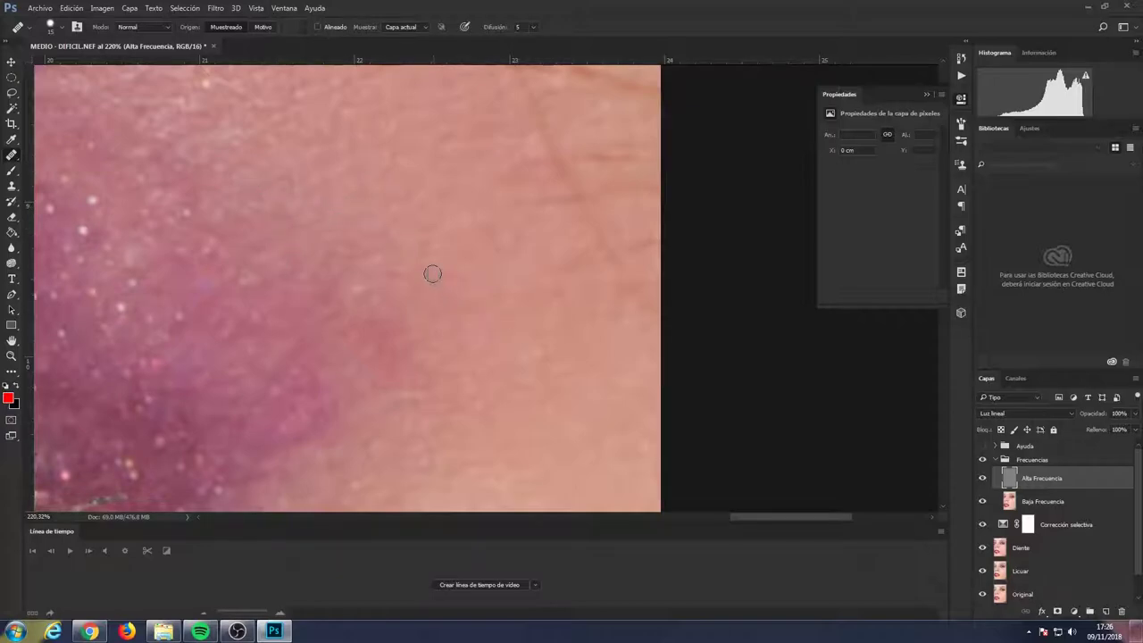
{"action": "scroll", "coordinate": [342, 421], "scroll_direction": "up", "scroll_amount": 1}
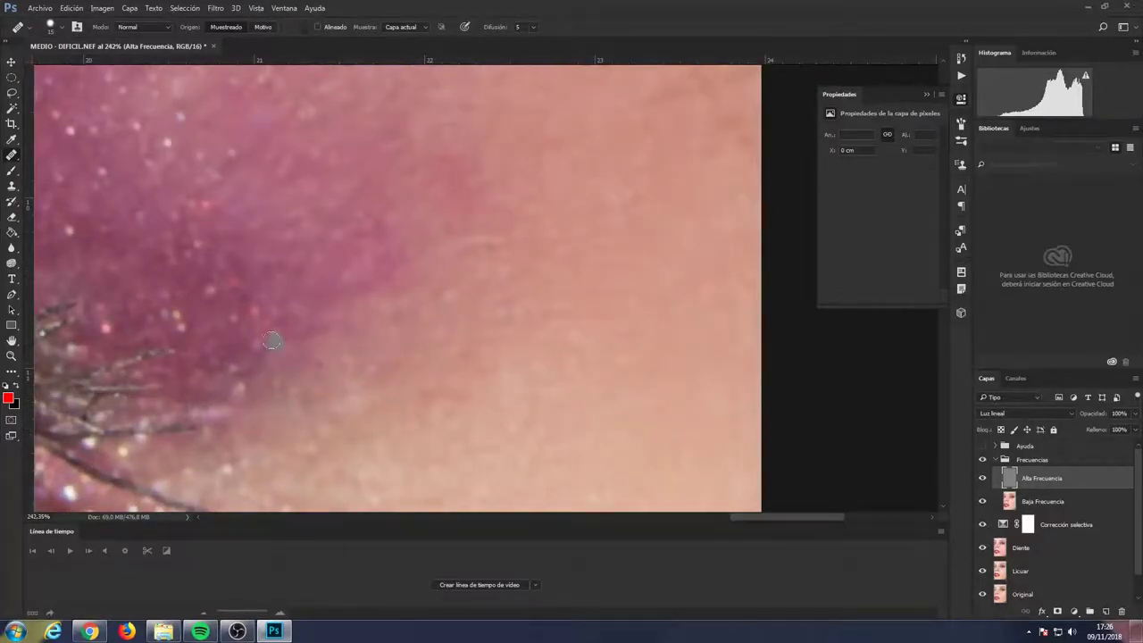
{"action": "scroll", "coordinate": [290, 330], "scroll_direction": "up", "scroll_amount": 3}
{"action": "scroll", "coordinate": [428, 237], "scroll_direction": "down", "scroll_amount": 2}
{"action": "scroll", "coordinate": [450, 267], "scroll_direction": "up", "scroll_amount": 1}
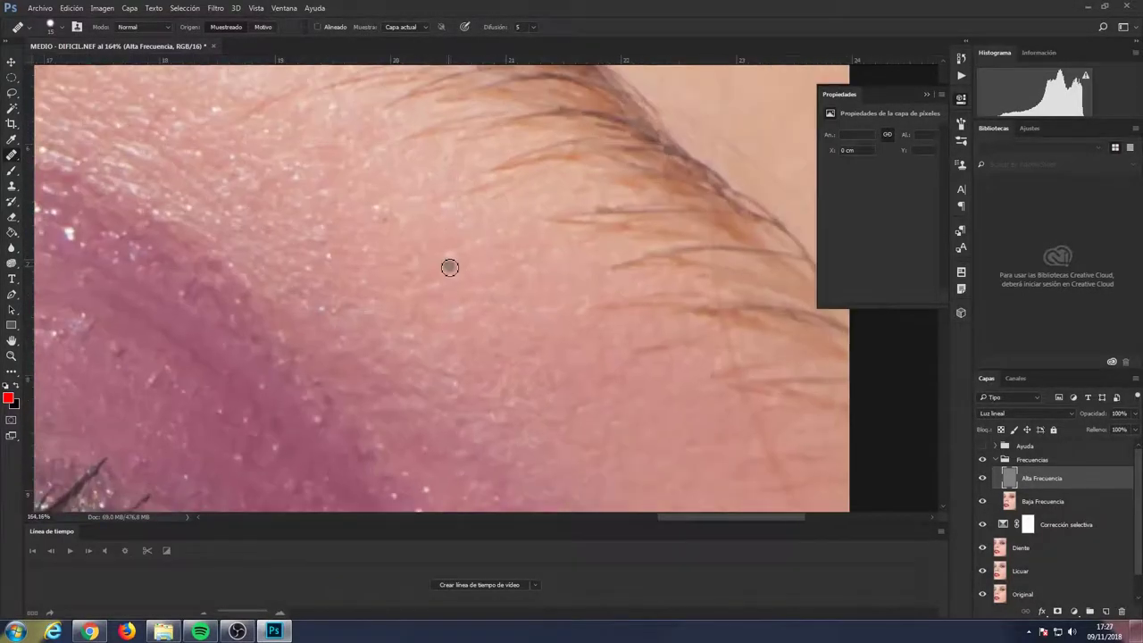
{"action": "scroll", "coordinate": [379, 218], "scroll_direction": "down", "scroll_amount": 1}
{"action": "scroll", "coordinate": [375, 232], "scroll_direction": "up", "scroll_amount": 1}
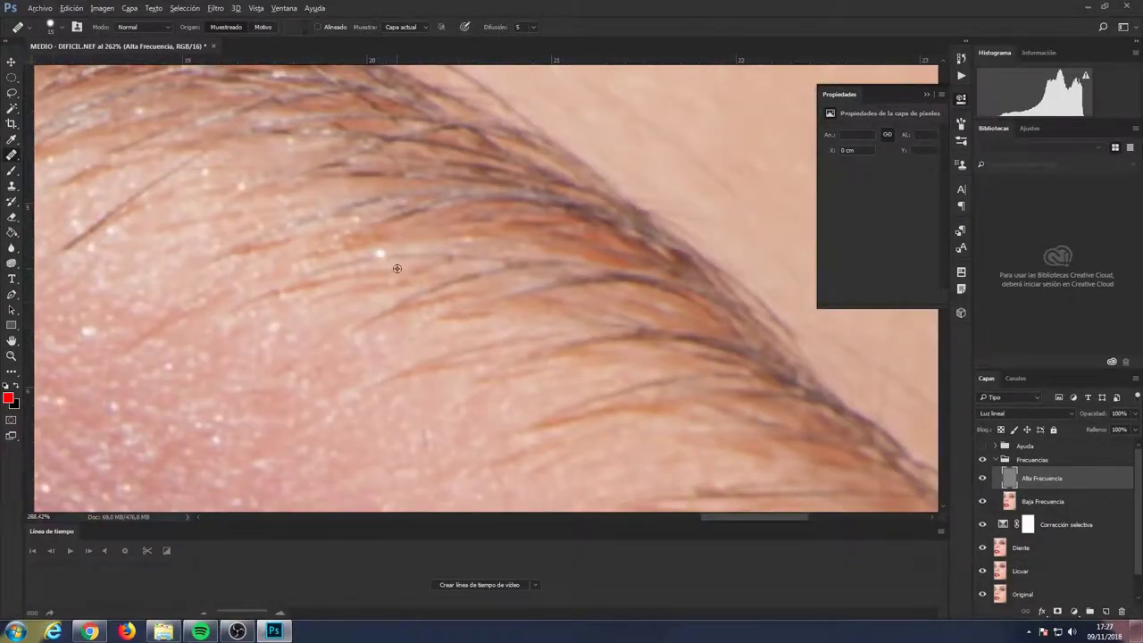
{"action": "scroll", "coordinate": [365, 250], "scroll_direction": "up", "scroll_amount": 1}
{"action": "scroll", "coordinate": [382, 303], "scroll_direction": "down", "scroll_amount": 1}
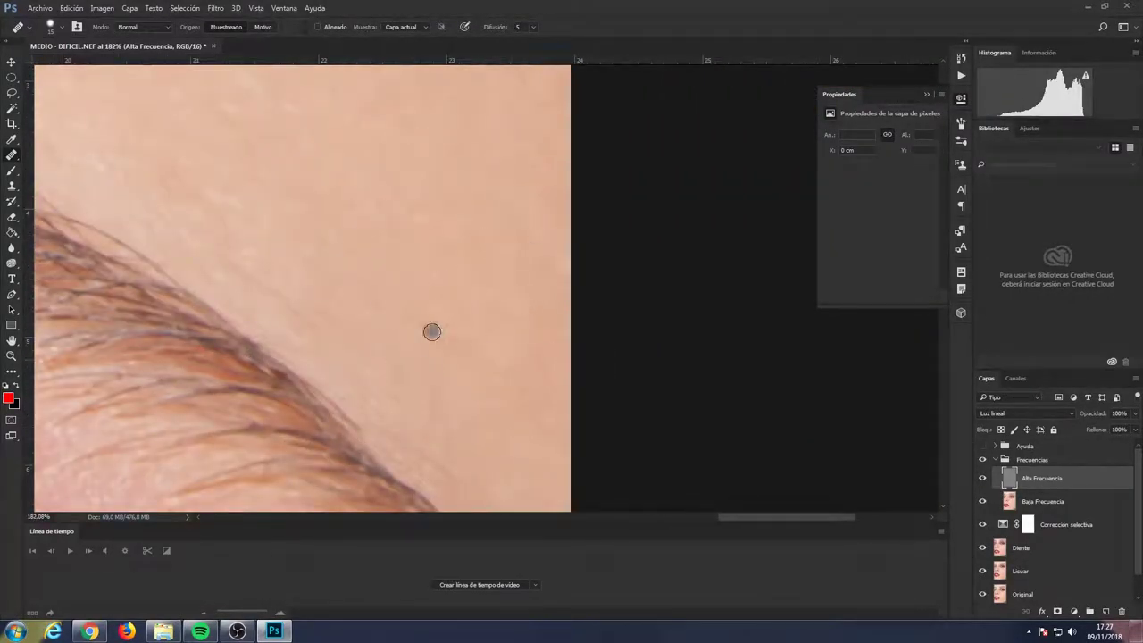
{"action": "scroll", "coordinate": [482, 442], "scroll_direction": "down", "scroll_amount": 1}
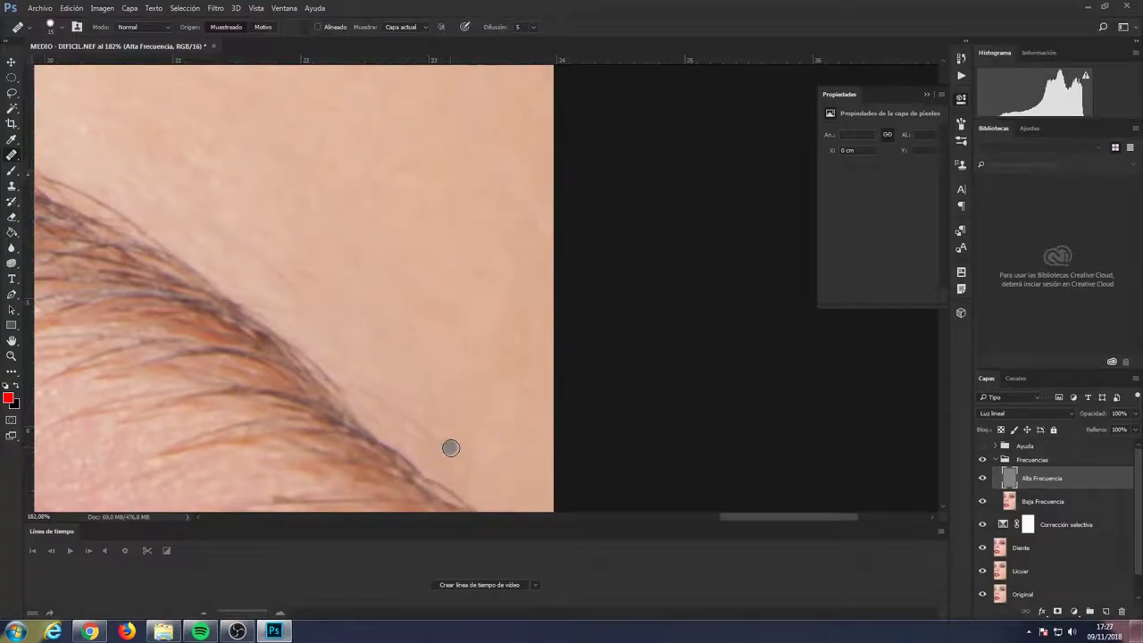
{"action": "scroll", "coordinate": [467, 450], "scroll_direction": "down", "scroll_amount": 2}
{"action": "scroll", "coordinate": [487, 465], "scroll_direction": "up", "scroll_amount": 1}
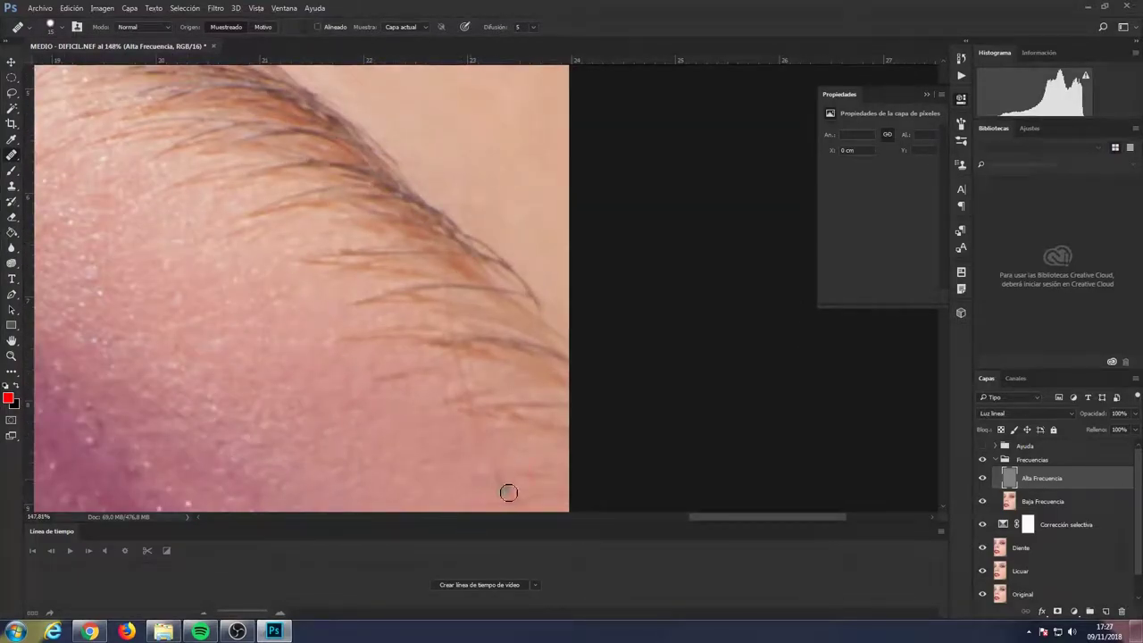
{"action": "scroll", "coordinate": [429, 396], "scroll_direction": "up", "scroll_amount": 2}
{"action": "scroll", "coordinate": [423, 399], "scroll_direction": "up", "scroll_amount": 1}
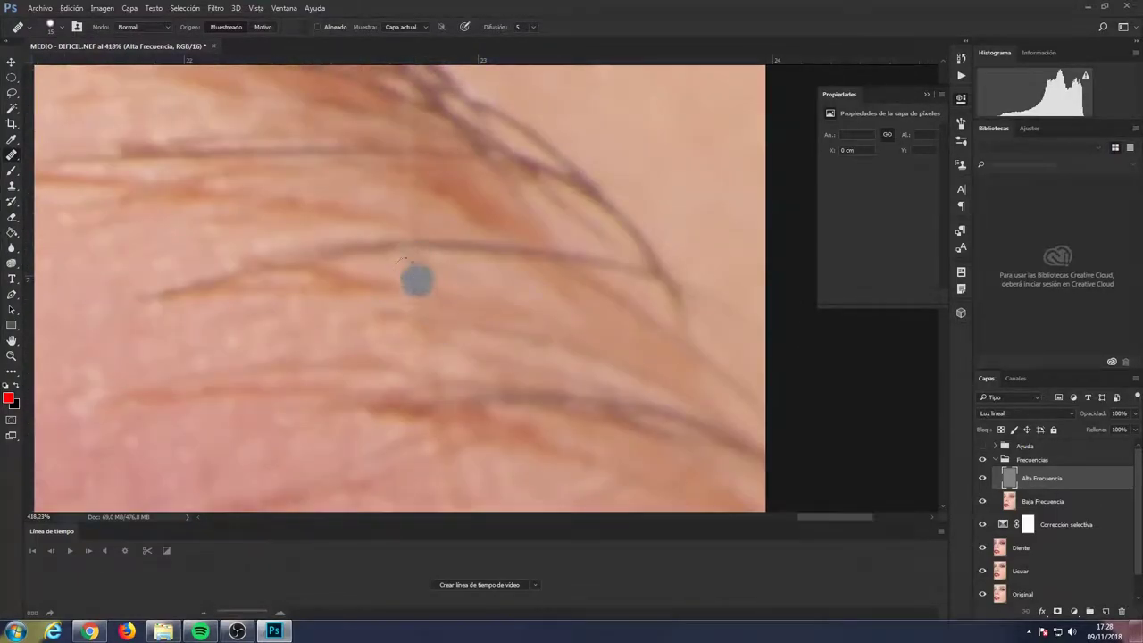
{"action": "scroll", "coordinate": [416, 275], "scroll_direction": "down", "scroll_amount": 1}
{"action": "scroll", "coordinate": [381, 239], "scroll_direction": "up", "scroll_amount": 1}
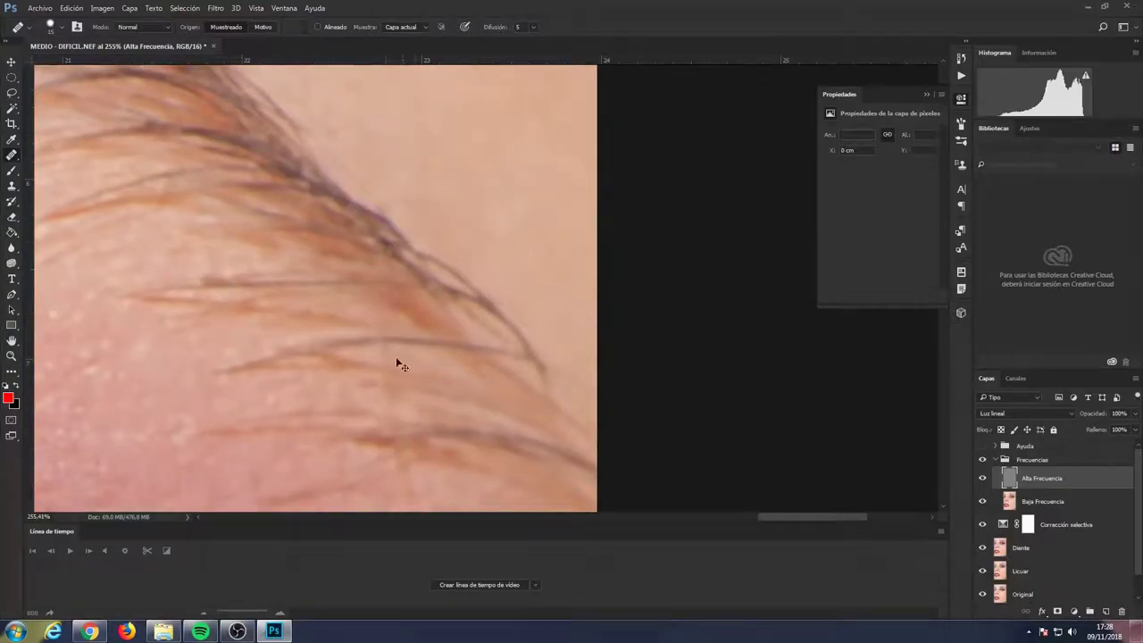
{"action": "scroll", "coordinate": [401, 370], "scroll_direction": "down", "scroll_amount": 2}
{"action": "scroll", "coordinate": [425, 433], "scroll_direction": "up", "scroll_amount": 1}
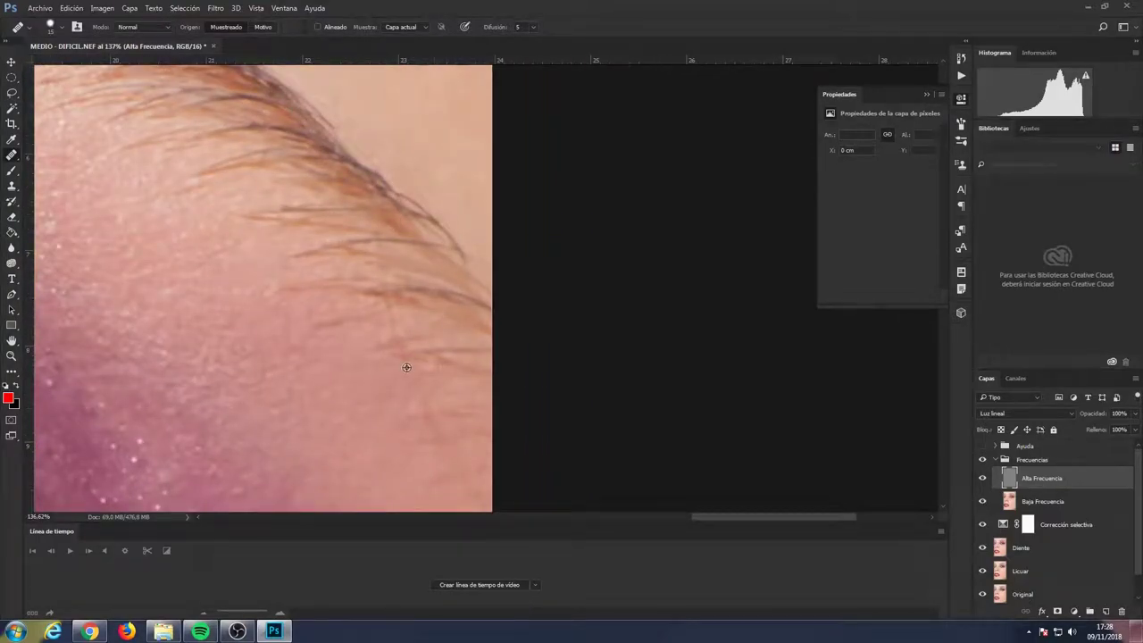
{"action": "scroll", "coordinate": [406, 367], "scroll_direction": "up", "scroll_amount": 2}
{"action": "scroll", "coordinate": [386, 174], "scroll_direction": "down", "scroll_amount": 1}
- Heal the first four small blemishes on the cheek with the Healing Brush
{"action": "scroll", "coordinate": [420, 304], "scroll_direction": "down", "scroll_amount": 1}
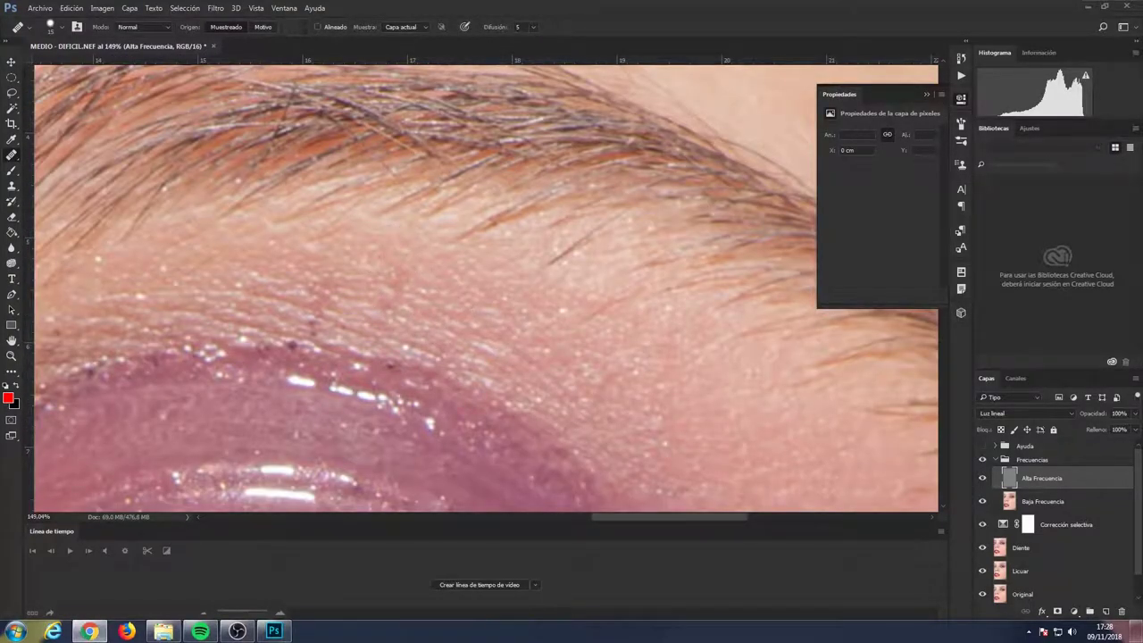
{"action": "scroll", "coordinate": [366, 286], "scroll_direction": "up", "scroll_amount": 2}
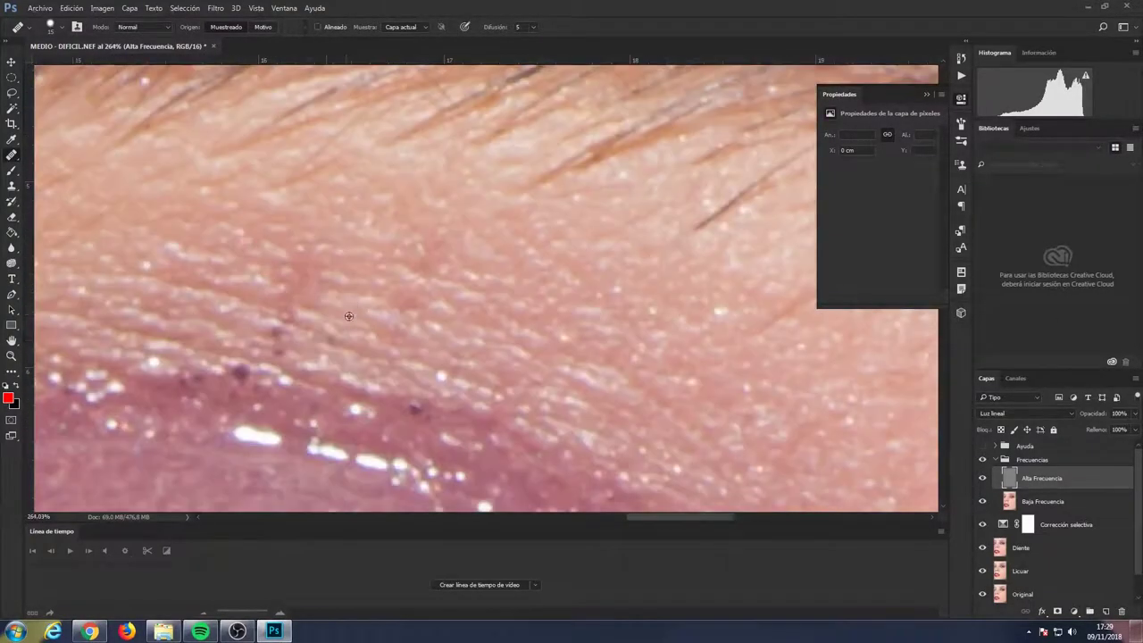
{"action": "scroll", "coordinate": [268, 396], "scroll_direction": "up", "scroll_amount": 2}
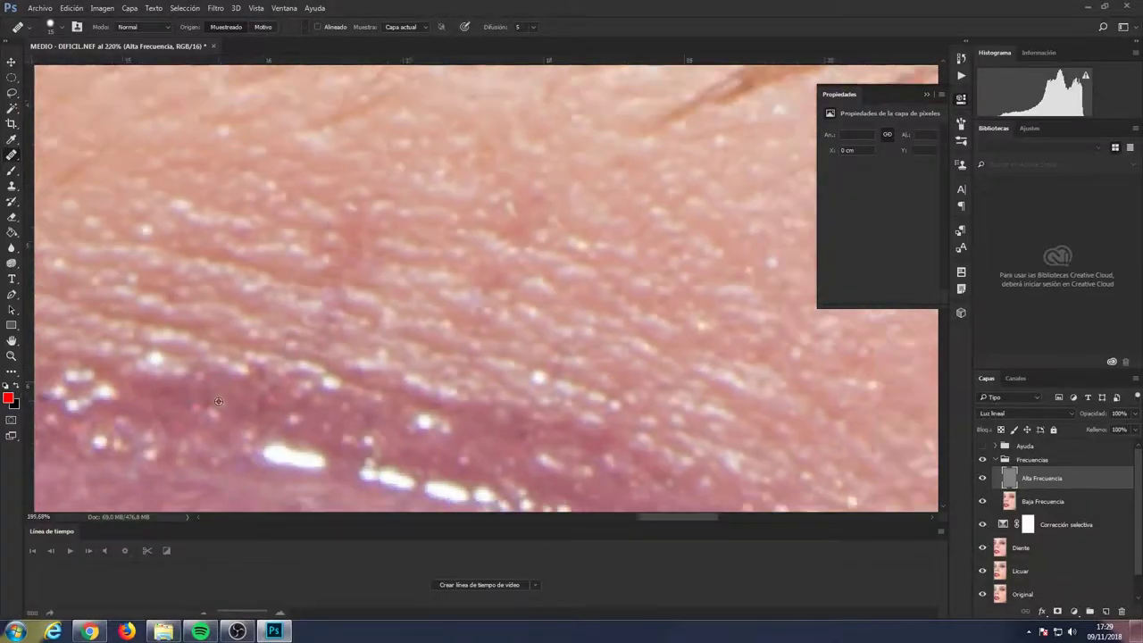
{"action": "scroll", "coordinate": [304, 223], "scroll_direction": "up", "scroll_amount": 5}
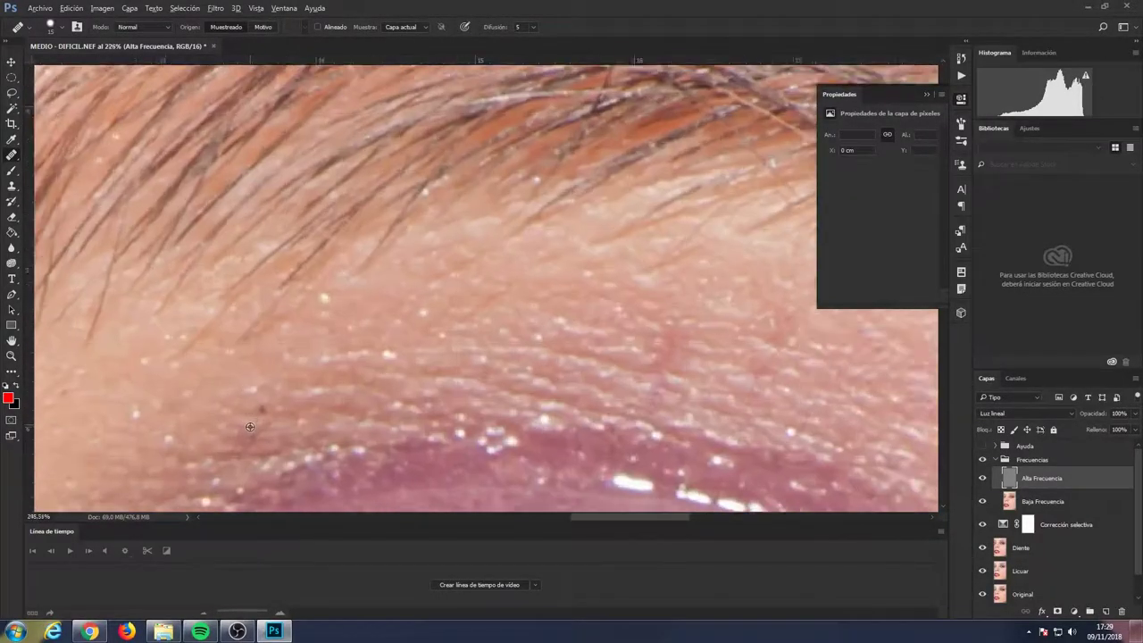
{"action": "scroll", "coordinate": [303, 179], "scroll_direction": "down", "scroll_amount": 1}
{"action": "scroll", "coordinate": [107, 375], "scroll_direction": "down", "scroll_amount": 3}
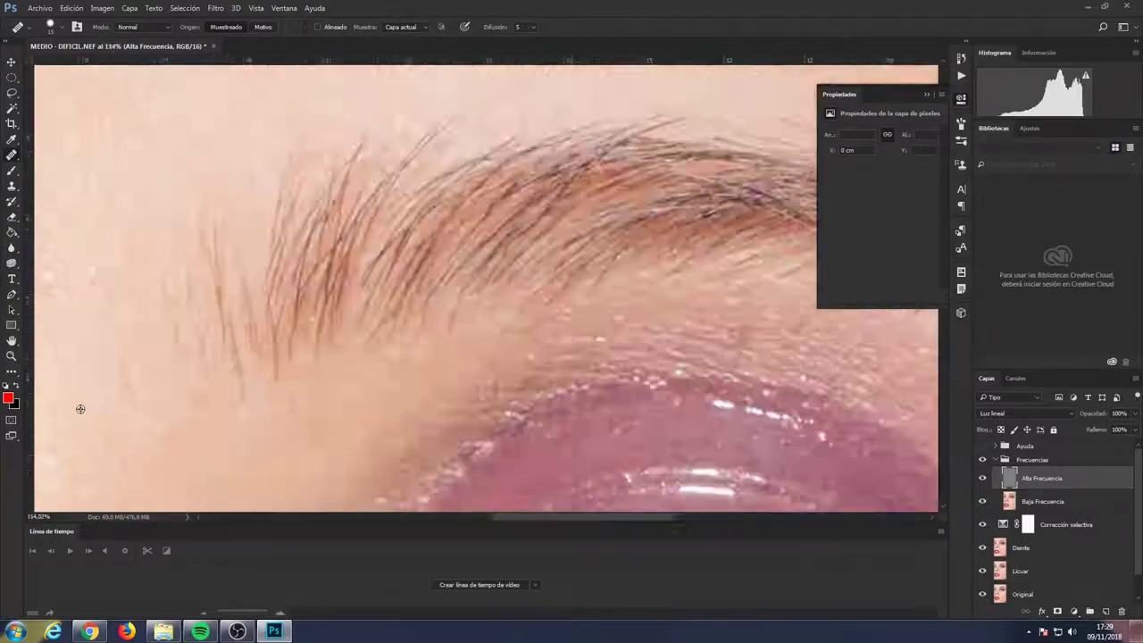
{"action": "scroll", "coordinate": [80, 403], "scroll_direction": "up", "scroll_amount": 1}
{"action": "scroll", "coordinate": [168, 389], "scroll_direction": "up", "scroll_amount": 2}
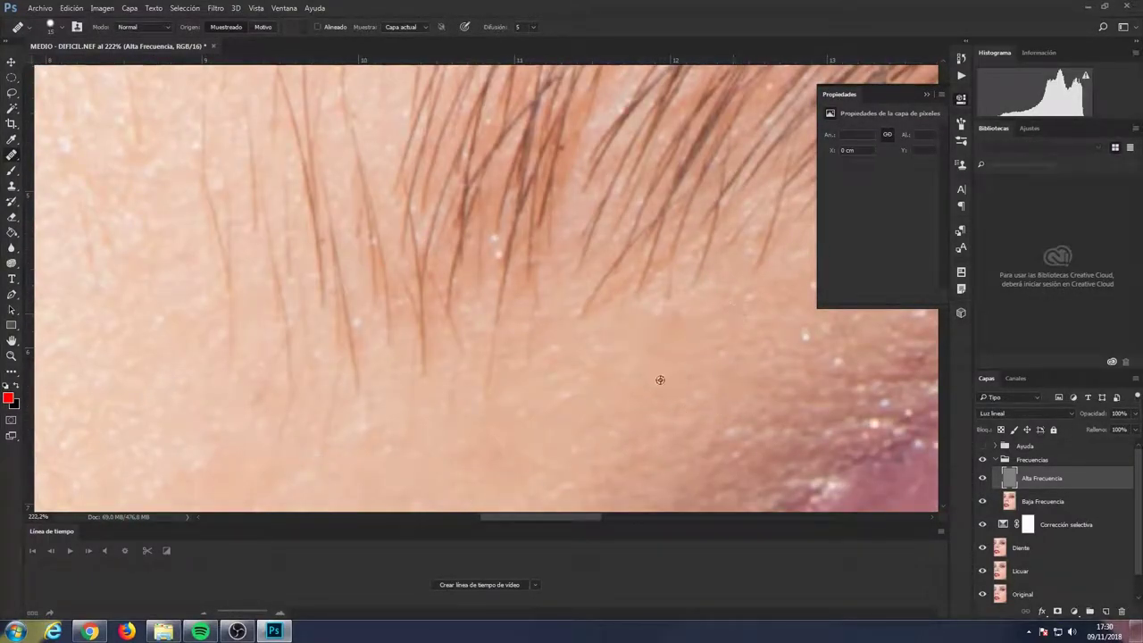
{"action": "scroll", "coordinate": [505, 324], "scroll_direction": "down", "scroll_amount": 3}
{"action": "scroll", "coordinate": [425, 365], "scroll_direction": "up", "scroll_amount": 2}
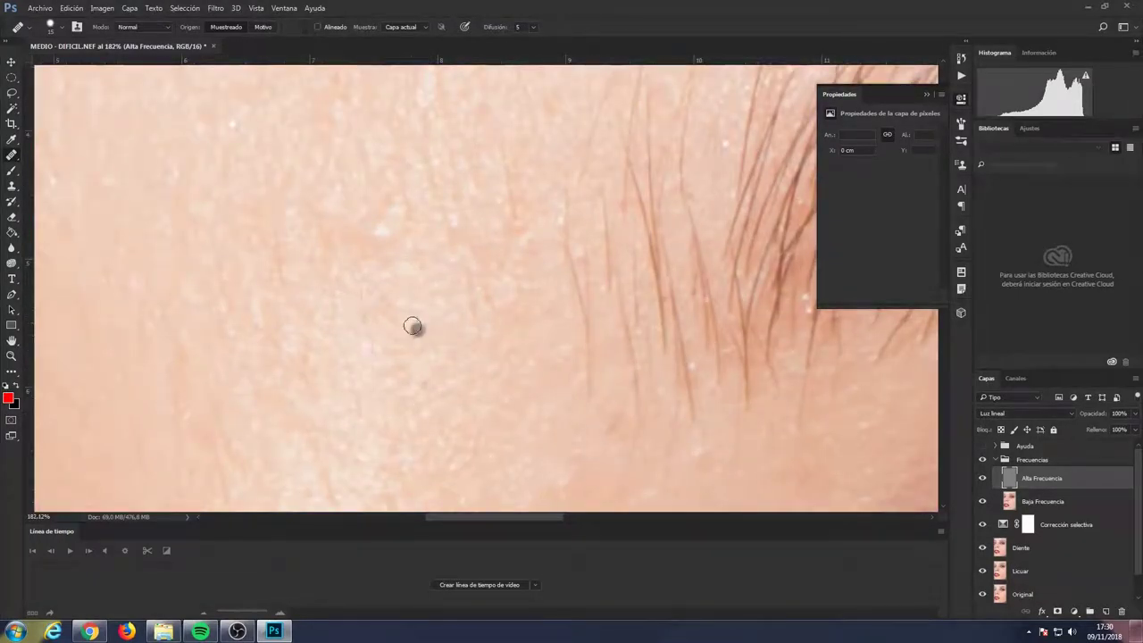
{"action": "scroll", "coordinate": [412, 326], "scroll_direction": "down", "scroll_amount": 1}
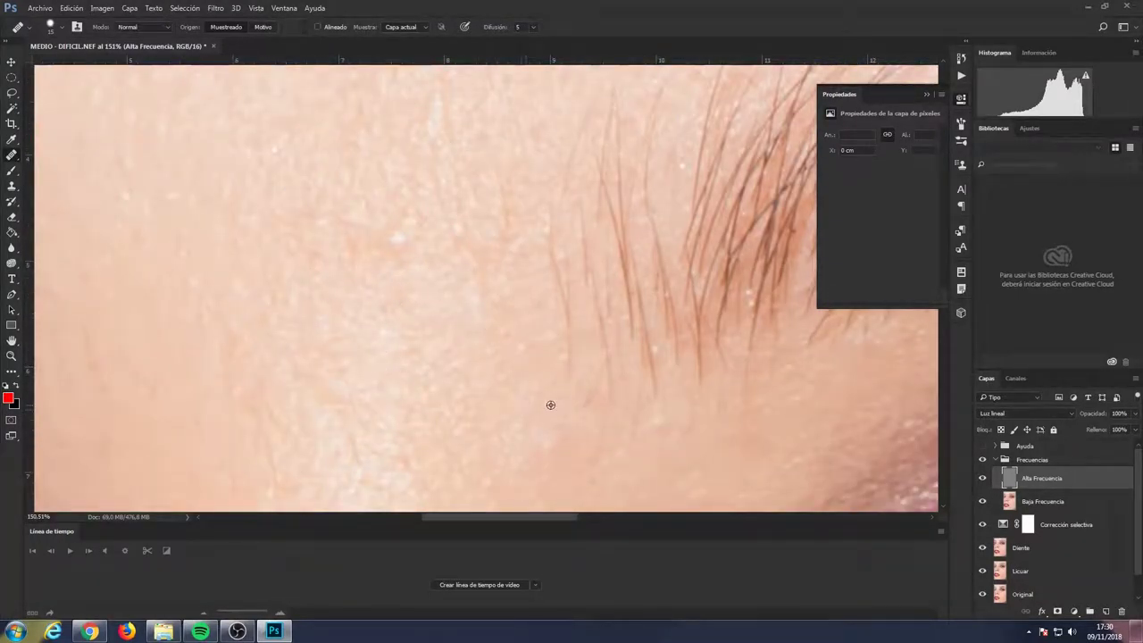
{"action": "scroll", "coordinate": [433, 232], "scroll_direction": "up", "scroll_amount": 3}
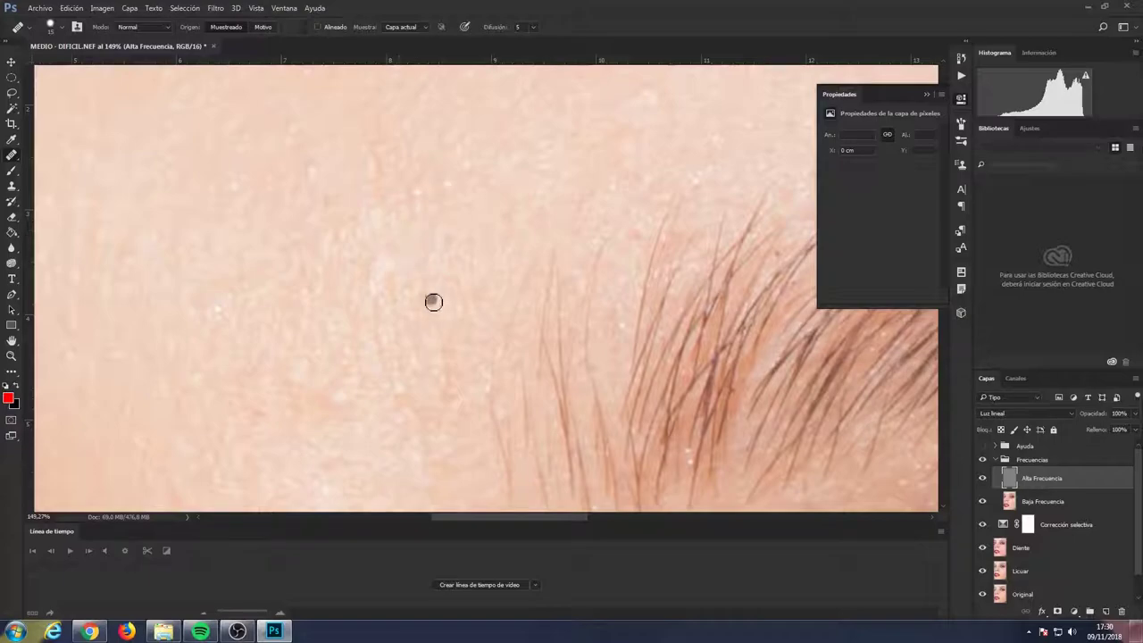
{"action": "scroll", "coordinate": [395, 332], "scroll_direction": "up", "scroll_amount": 2}
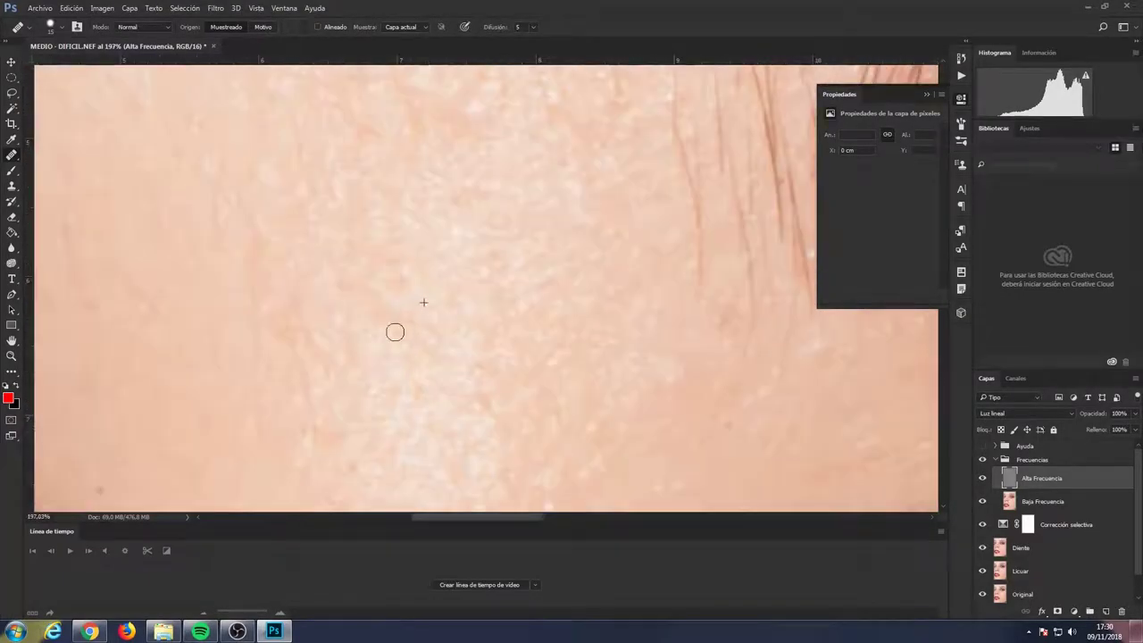
{"action": "scroll", "coordinate": [451, 437], "scroll_direction": "down", "scroll_amount": 3}
{"action": "scroll", "coordinate": [482, 426], "scroll_direction": "up", "scroll_amount": 2}
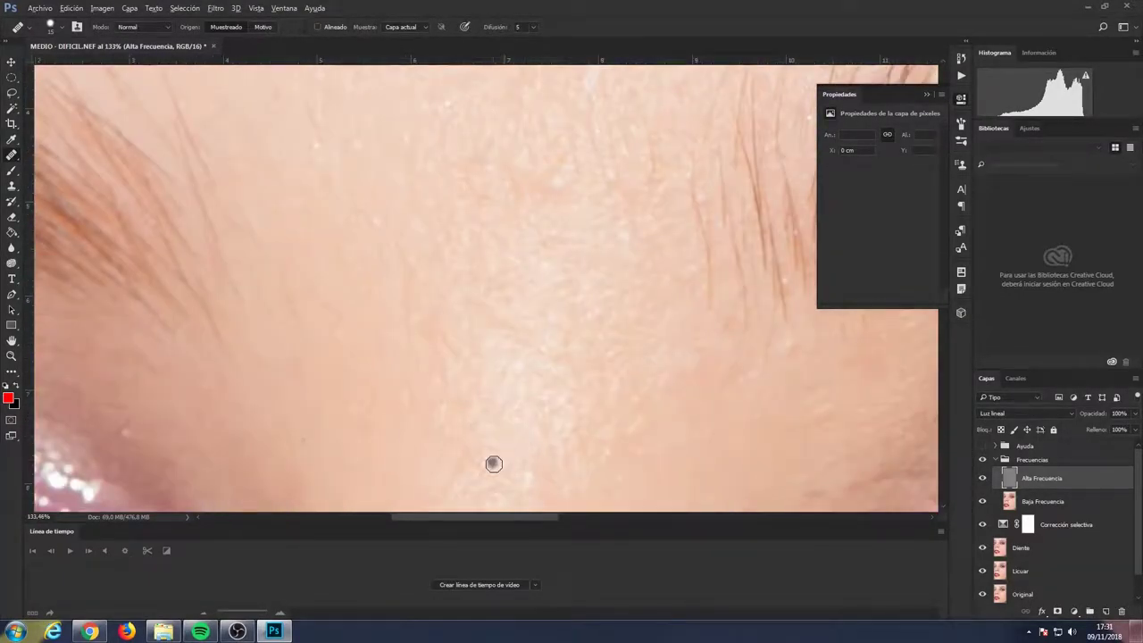
{"action": "scroll", "coordinate": [492, 462], "scroll_direction": "up", "scroll_amount": 2}
{"action": "scroll", "coordinate": [501, 270], "scroll_direction": "down", "scroll_amount": 1}
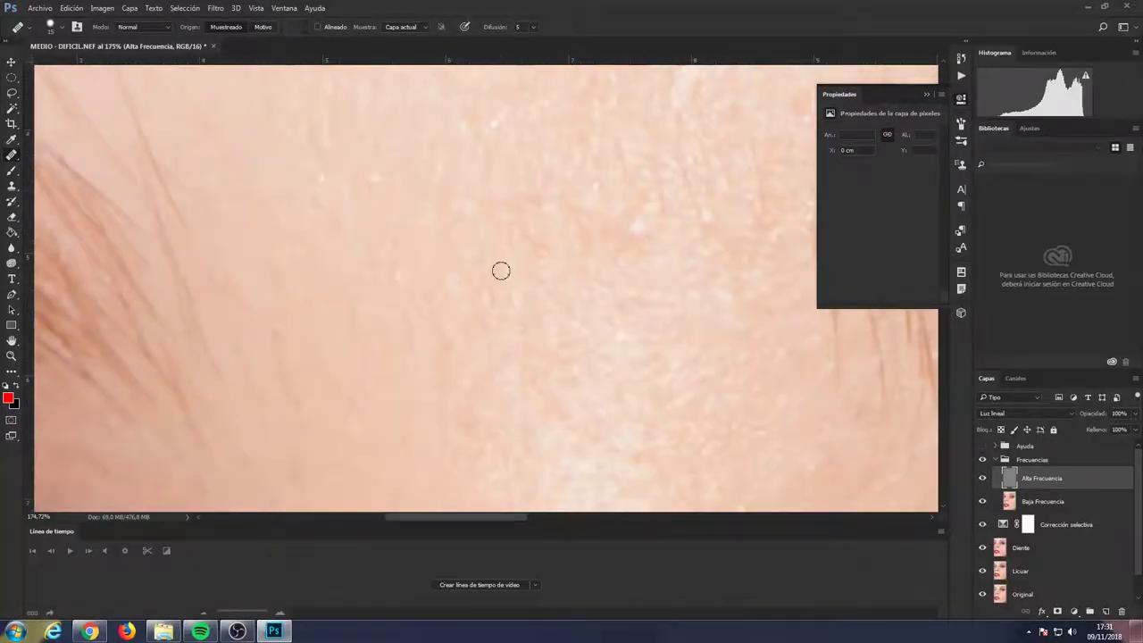
{"action": "scroll", "coordinate": [393, 232], "scroll_direction": "down", "scroll_amount": 1}
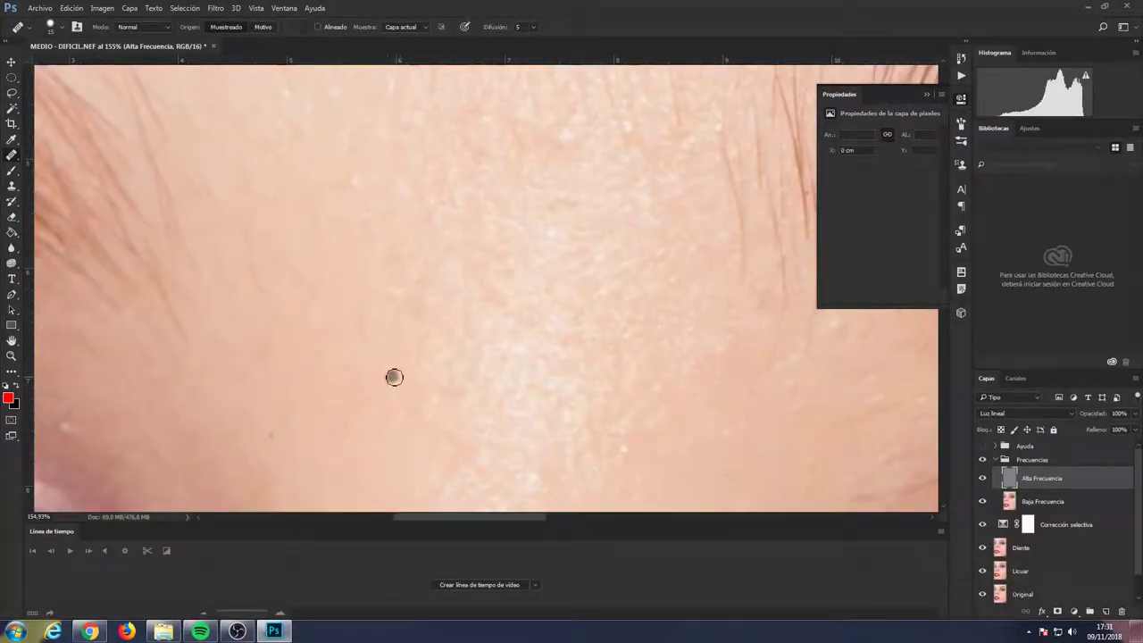
{"action": "scroll", "coordinate": [507, 440], "scroll_direction": "down", "scroll_amount": 1}
{"action": "scroll", "coordinate": [431, 397], "scroll_direction": "down", "scroll_amount": 1}
{"action": "scroll", "coordinate": [387, 274], "scroll_direction": "up", "scroll_amount": 3}
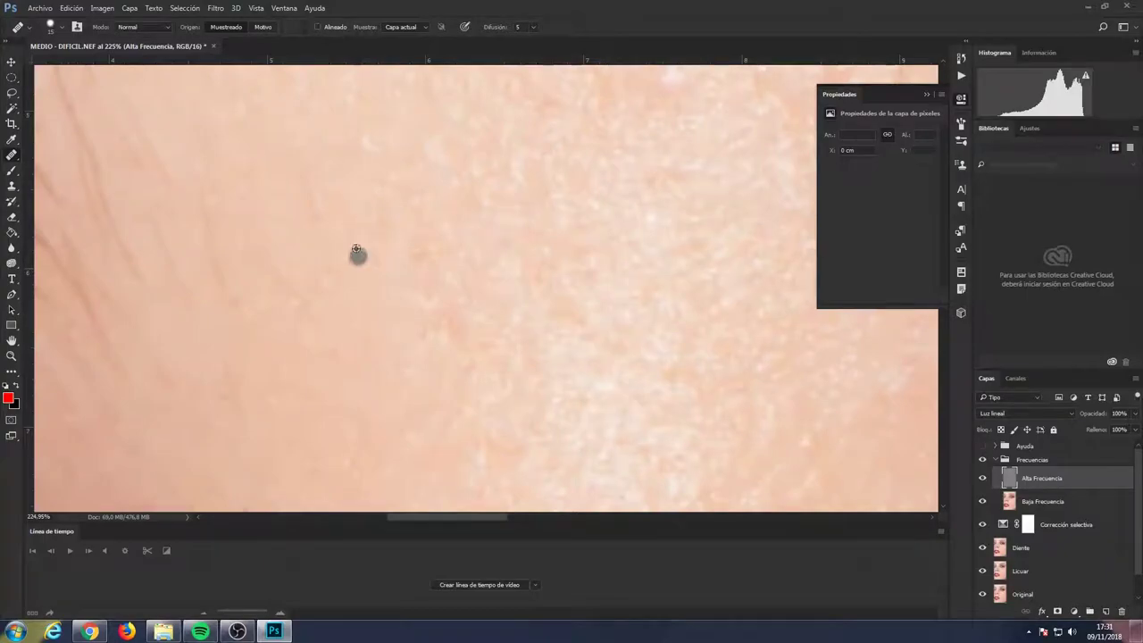
{"action": "scroll", "coordinate": [516, 393], "scroll_direction": "down", "scroll_amount": 4}
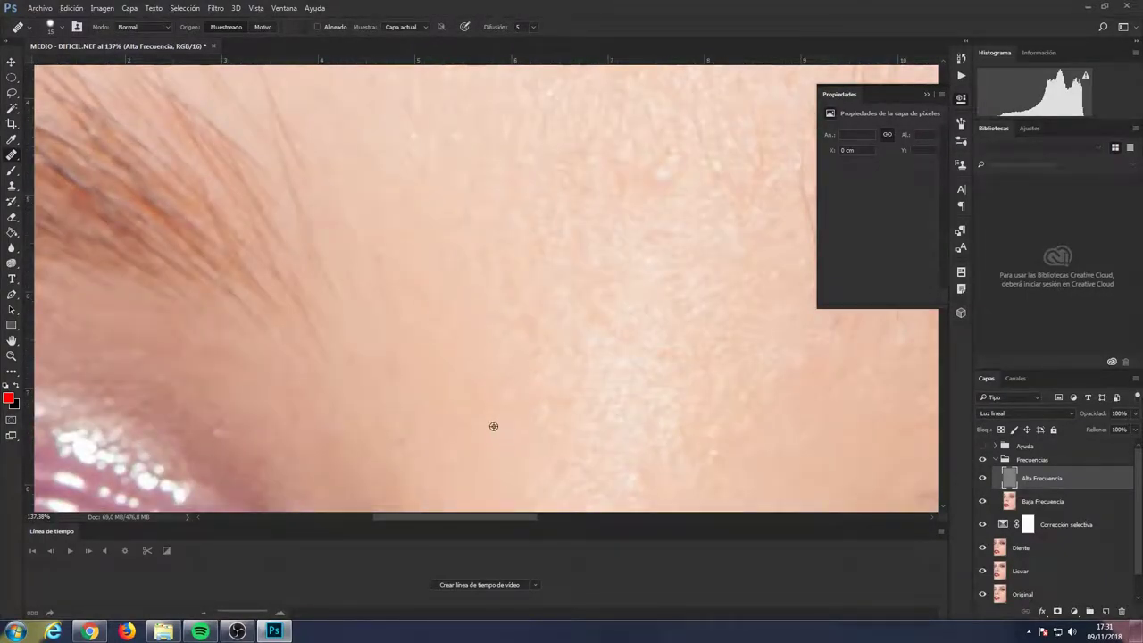
{"action": "scroll", "coordinate": [482, 455], "scroll_direction": "up", "scroll_amount": 1}
{"action": "scroll", "coordinate": [509, 482], "scroll_direction": "up", "scroll_amount": 1}
{"action": "scroll", "coordinate": [500, 438], "scroll_direction": "up", "scroll_amount": 1}
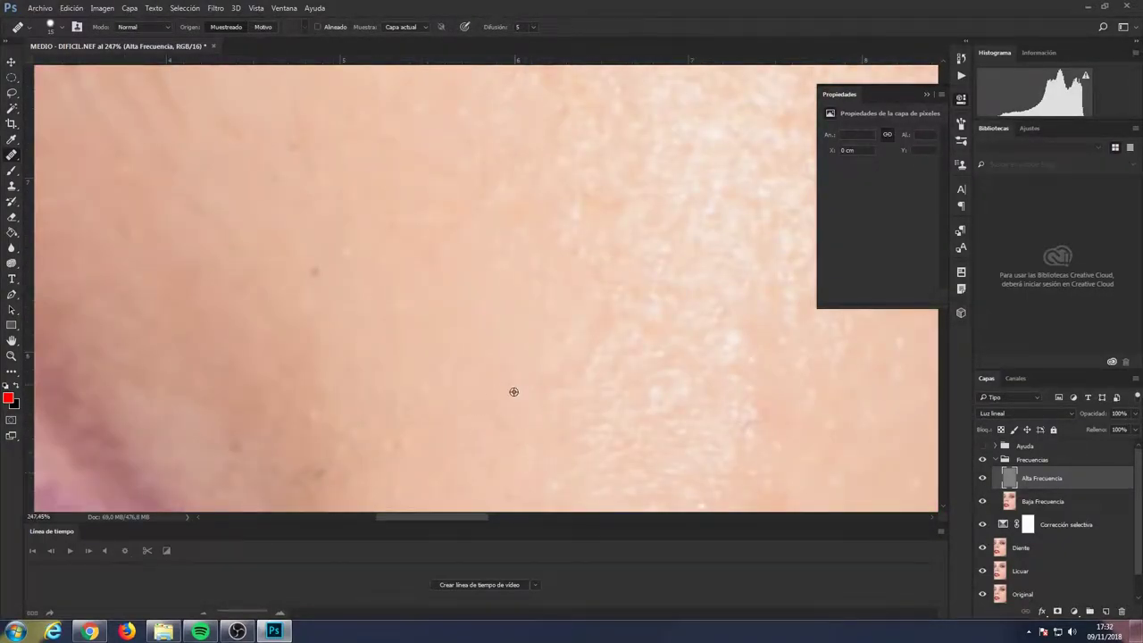
{"action": "scroll", "coordinate": [513, 391], "scroll_direction": "down", "scroll_amount": 1}
{"action": "scroll", "coordinate": [464, 416], "scroll_direction": "up", "scroll_amount": 1}
{"action": "scroll", "coordinate": [416, 360], "scroll_direction": "up", "scroll_amount": 1}
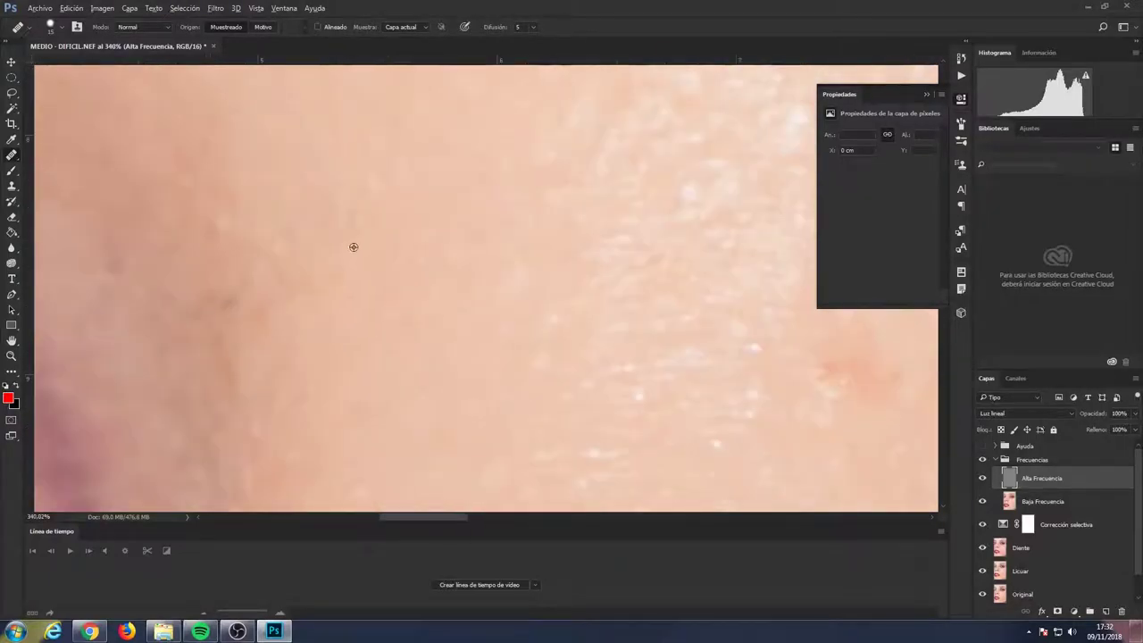
{"action": "scroll", "coordinate": [366, 259], "scroll_direction": "down", "scroll_amount": 3}
{"action": "scroll", "coordinate": [321, 122], "scroll_direction": "up", "scroll_amount": 2}
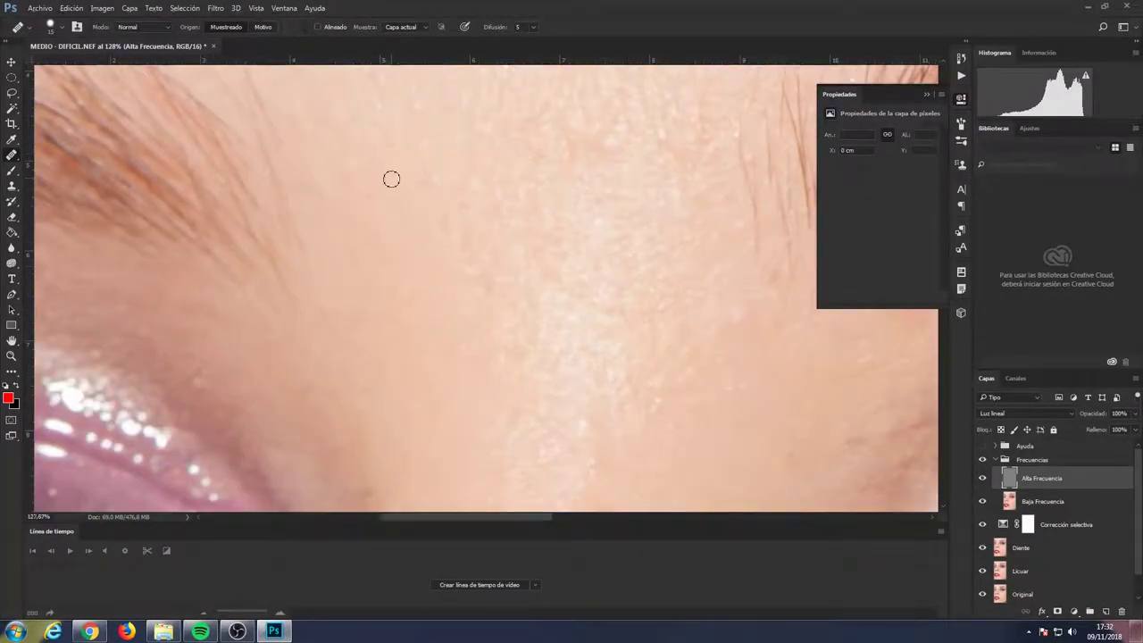
{"action": "scroll", "coordinate": [391, 278], "scroll_direction": "up", "scroll_amount": 1}
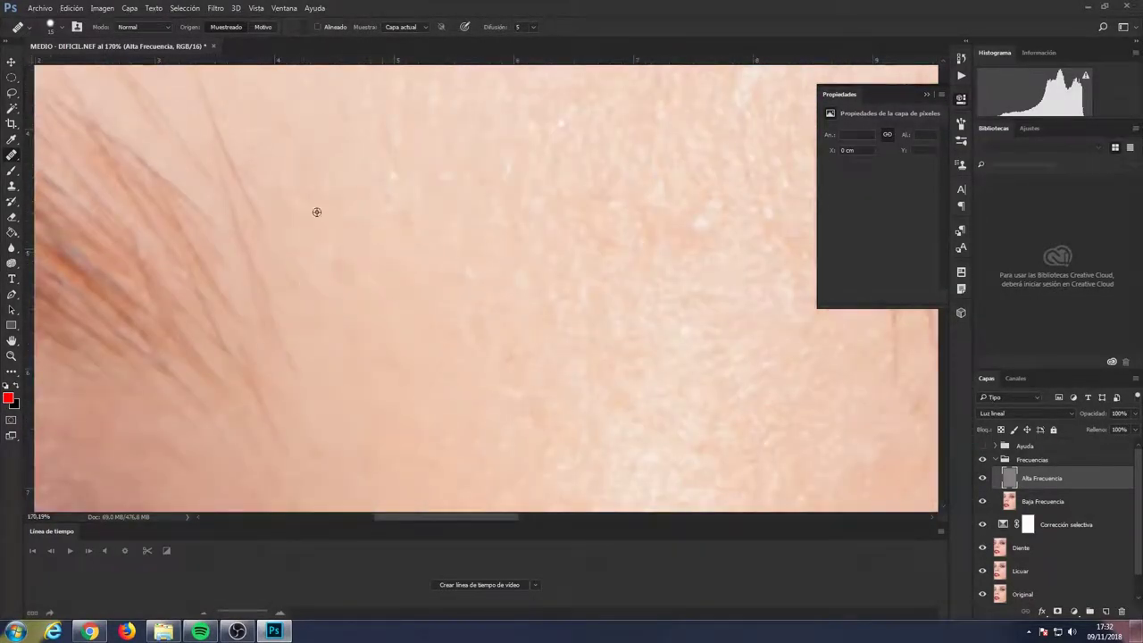
{"action": "scroll", "coordinate": [321, 181], "scroll_direction": "up", "scroll_amount": 1}
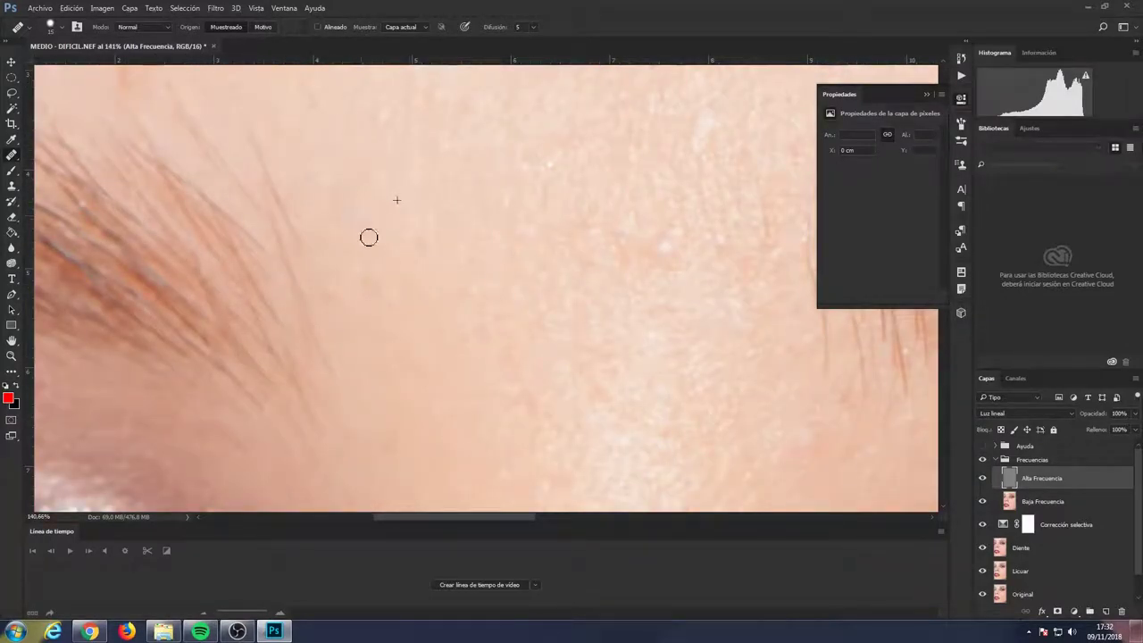
{"action": "scroll", "coordinate": [345, 274], "scroll_direction": "down", "scroll_amount": 2}
{"action": "scroll", "coordinate": [340, 317], "scroll_direction": "down", "scroll_amount": 2}
{"action": "scroll", "coordinate": [383, 348], "scroll_direction": "down", "scroll_amount": 2}
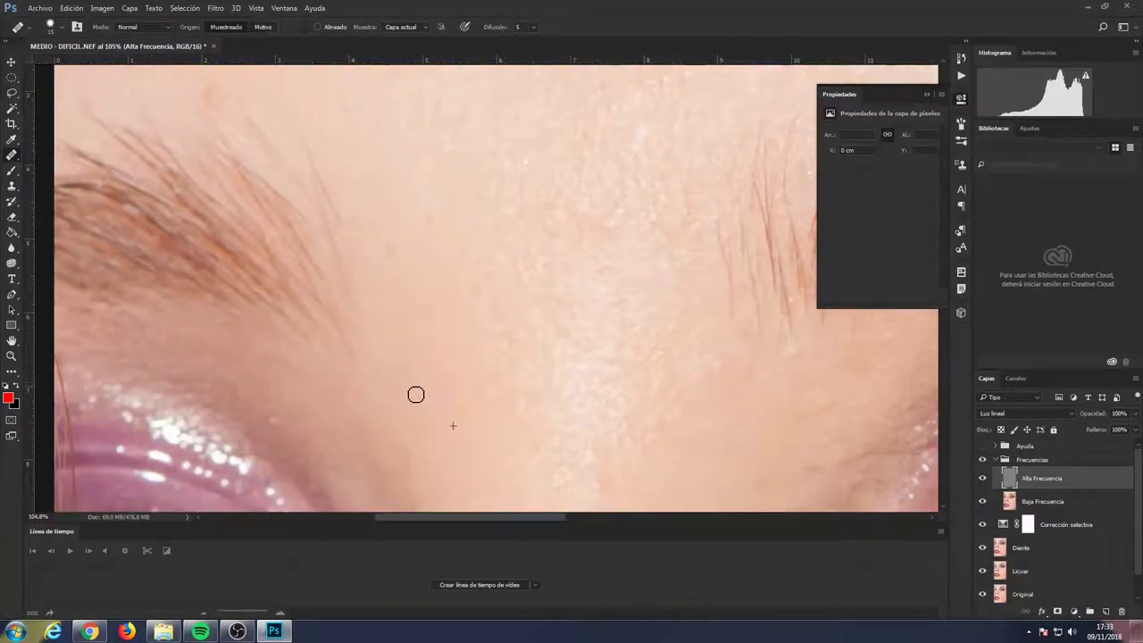
{"action": "scroll", "coordinate": [415, 394], "scroll_direction": "up", "scroll_amount": 3}
{"action": "scroll", "coordinate": [342, 365], "scroll_direction": "up", "scroll_amount": 1}
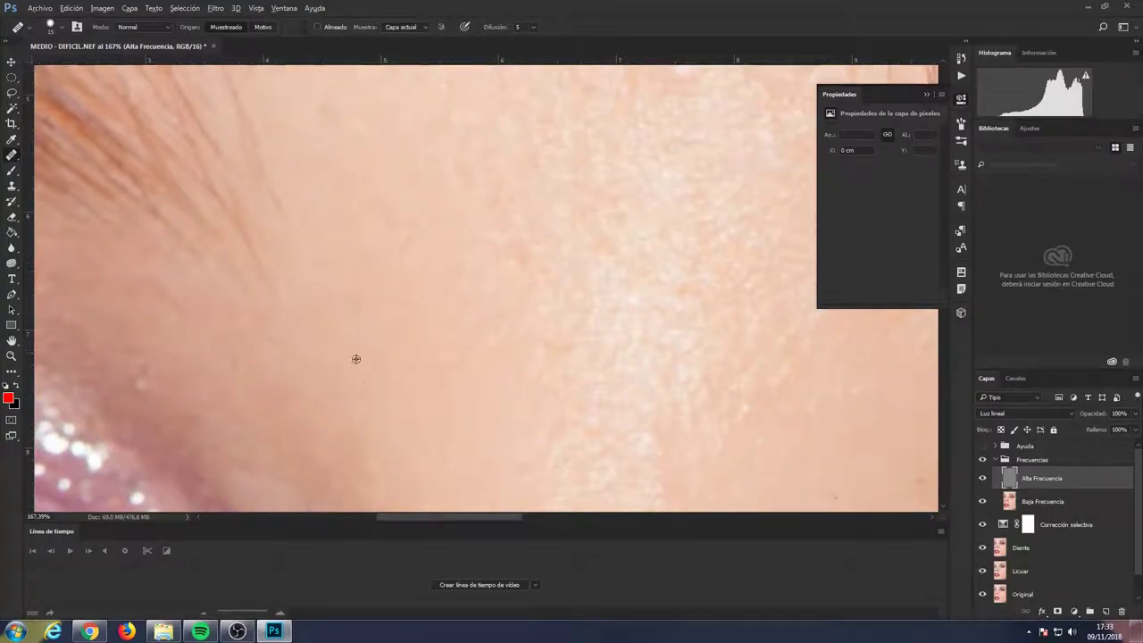
{"action": "scroll", "coordinate": [390, 413], "scroll_direction": "down", "scroll_amount": 5}
{"action": "scroll", "coordinate": [365, 409], "scroll_direction": "up", "scroll_amount": 9}
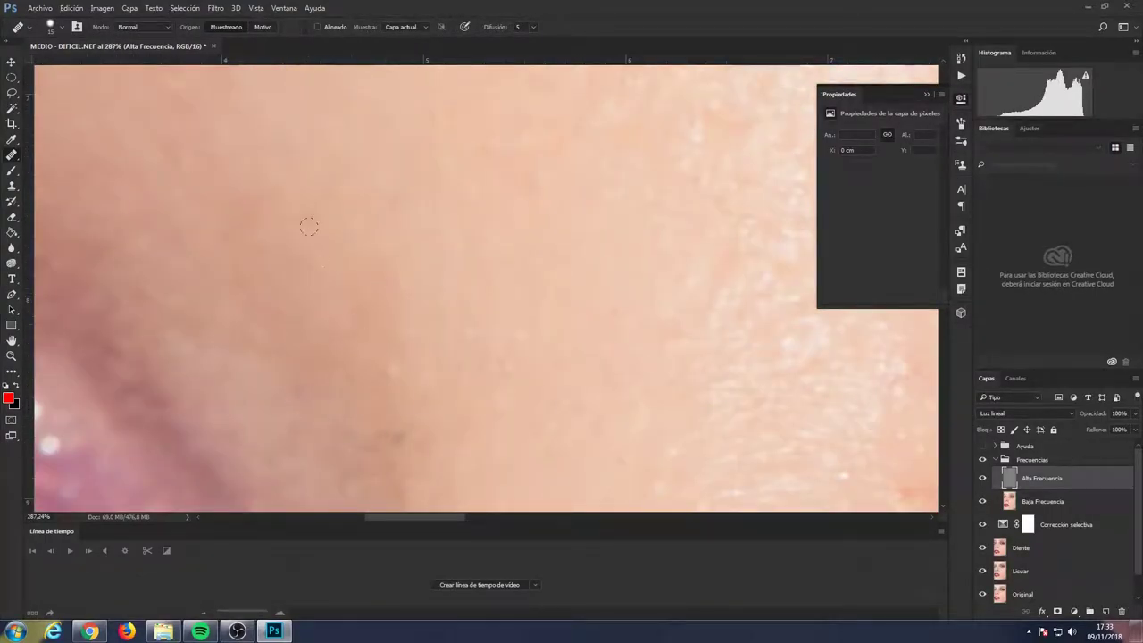
{"action": "scroll", "coordinate": [281, 316], "scroll_direction": "down", "scroll_amount": 3}
{"action": "scroll", "coordinate": [339, 313], "scroll_direction": "down", "scroll_amount": 3}
{"action": "scroll", "coordinate": [293, 349], "scroll_direction": "up", "scroll_amount": 4}
{"action": "scroll", "coordinate": [577, 365], "scroll_direction": "up", "scroll_amount": 2}
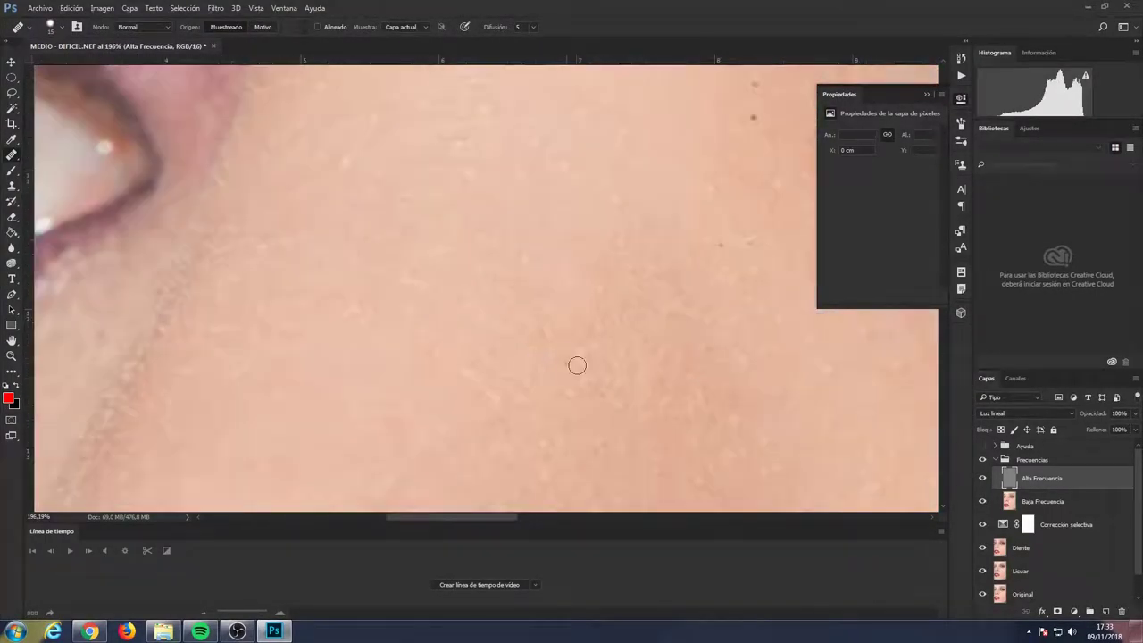
{"action": "left_click", "coordinate": [754, 118]}
{"action": "left_click", "coordinate": [718, 244]}
{"action": "left_click", "coordinate": [570, 168]}
{"action": "left_click", "coordinate": [453, 124]}
- Heal the remaining spots below the eye, including the dark spot lower on the cheek
{"action": "left_click", "coordinate": [433, 355]}
{"action": "left_click", "coordinate": [707, 446]}
{"action": "left_click", "coordinate": [617, 462]}
{"action": "scroll", "coordinate": [617, 461], "scroll_direction": "down", "scroll_amount": 2}
{"action": "scroll", "coordinate": [401, 401], "scroll_direction": "up", "scroll_amount": 1}
{"action": "left_click", "coordinate": [786, 445]}
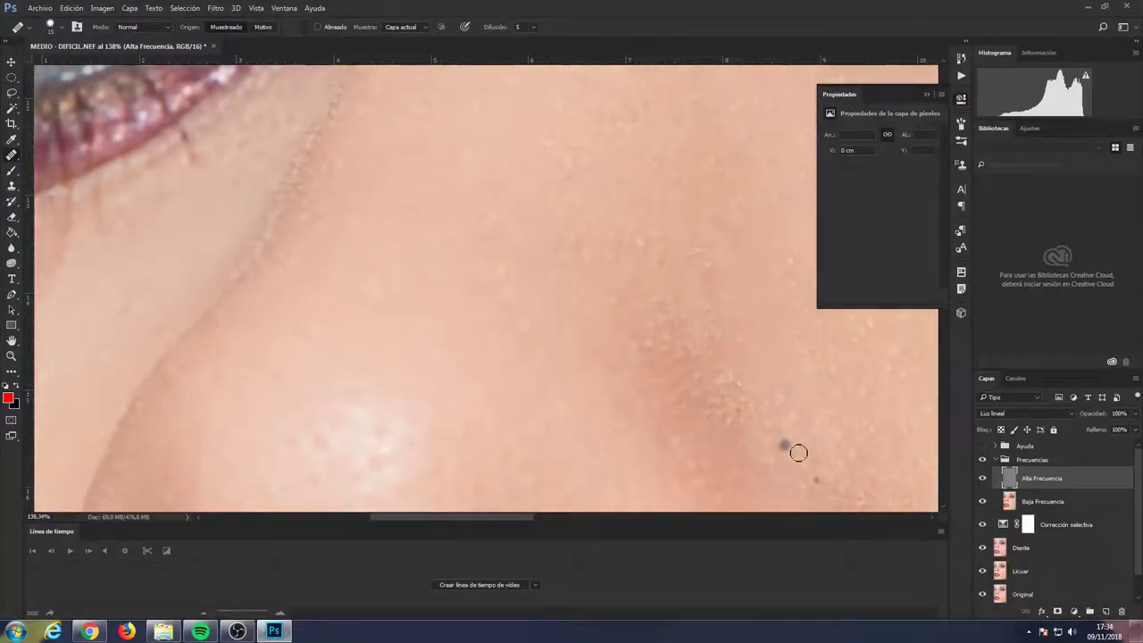
{"action": "left_click", "coordinate": [755, 433]}
- Bring the nose into view and heal the bright speckles along the nostril's lower edge
{"action": "scroll", "coordinate": [703, 381], "scroll_direction": "down", "scroll_amount": 2}
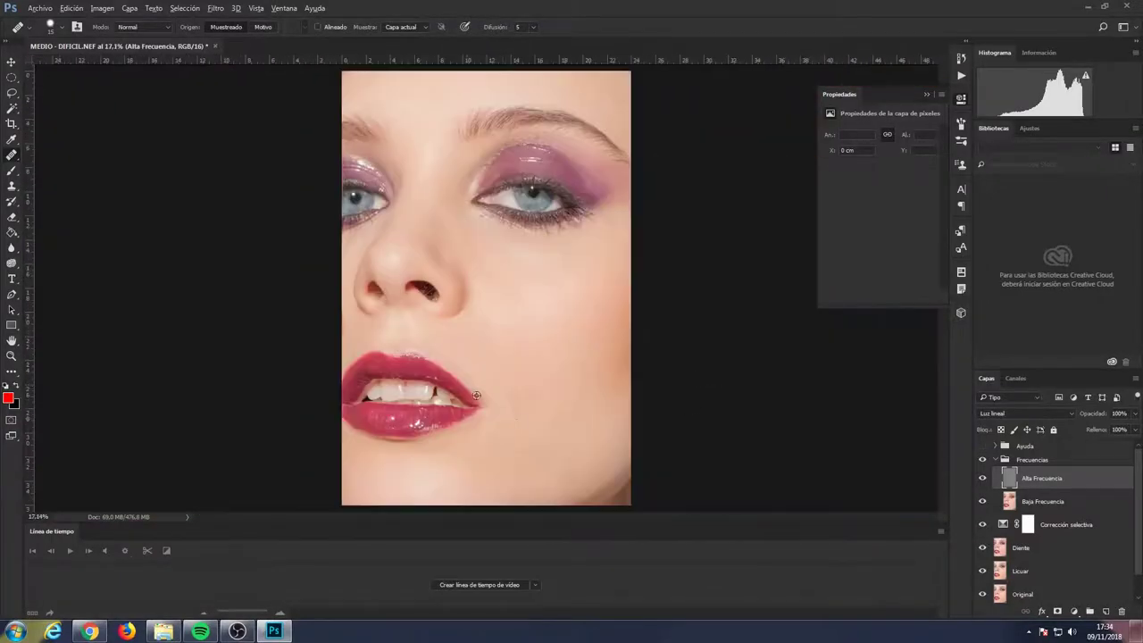
{"action": "scroll", "coordinate": [408, 319], "scroll_direction": "up", "scroll_amount": 2}
{"action": "left_click_drag", "start_coordinate": [40, 213], "coordinate": [334, 347]}
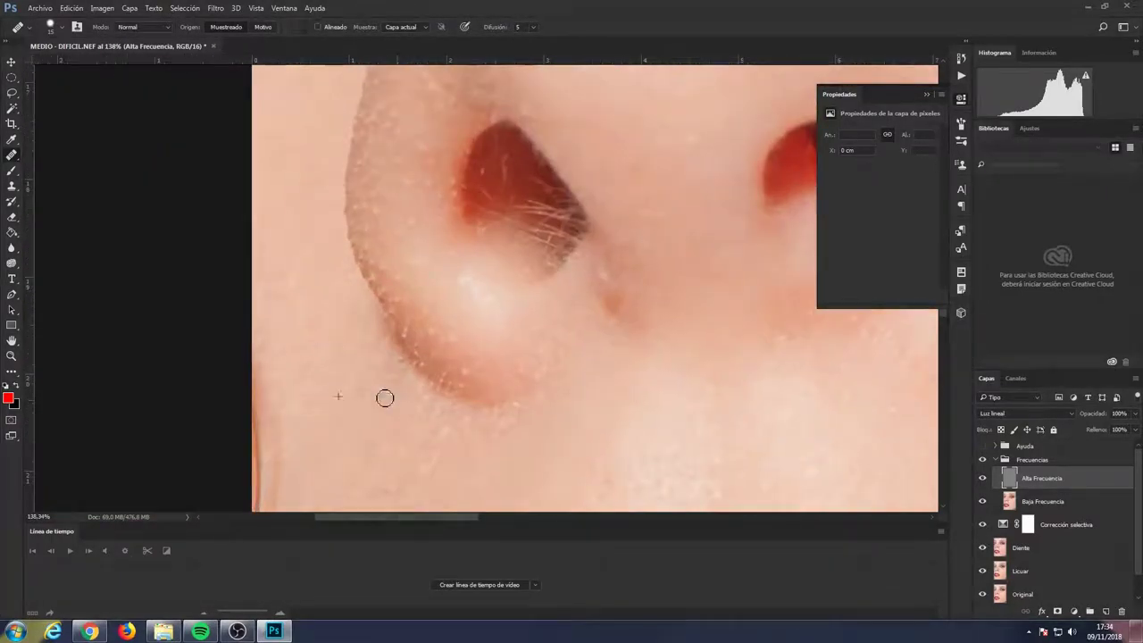
{"action": "scroll", "coordinate": [402, 398], "scroll_direction": "up", "scroll_amount": 2}
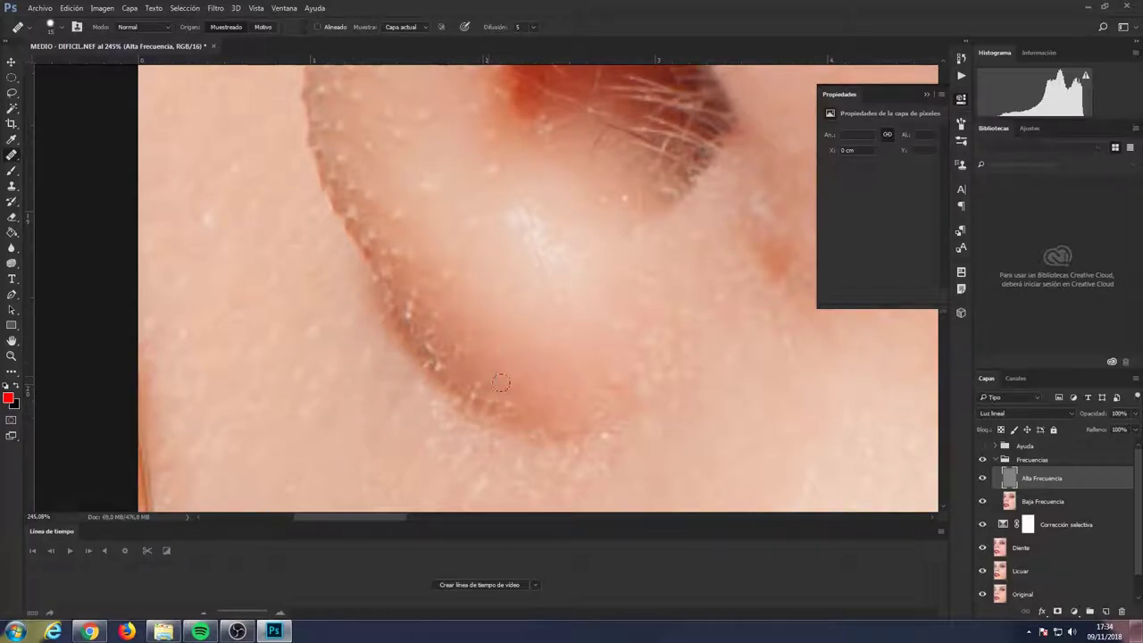
{"action": "scroll", "coordinate": [554, 274], "scroll_direction": "up", "scroll_amount": 1}
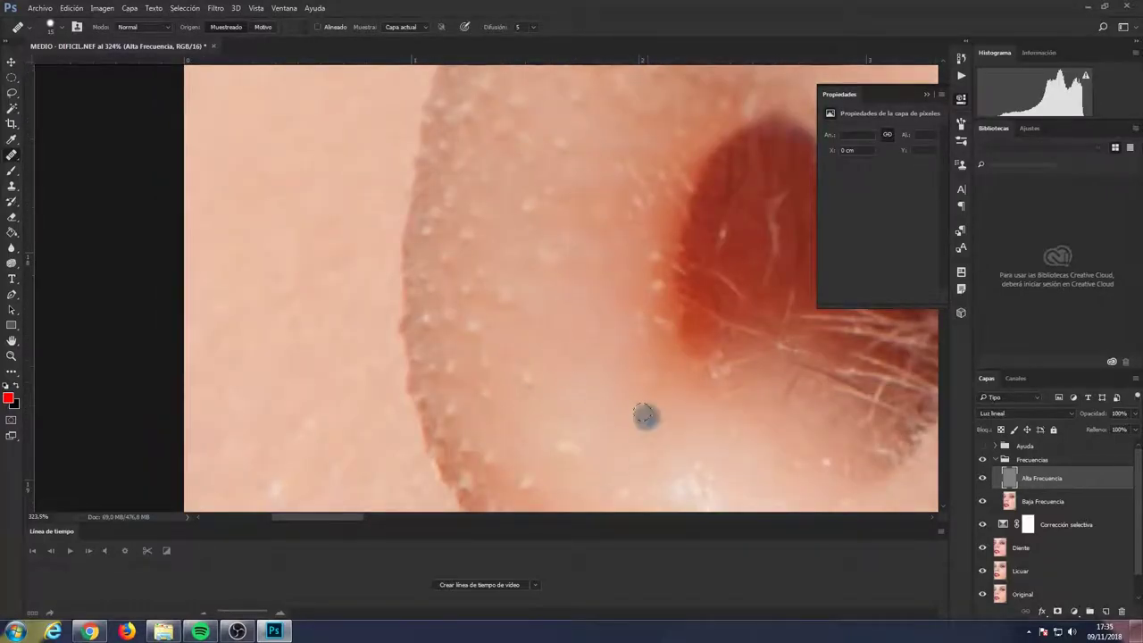
{"action": "scroll", "coordinate": [496, 352], "scroll_direction": "down", "scroll_amount": 1}
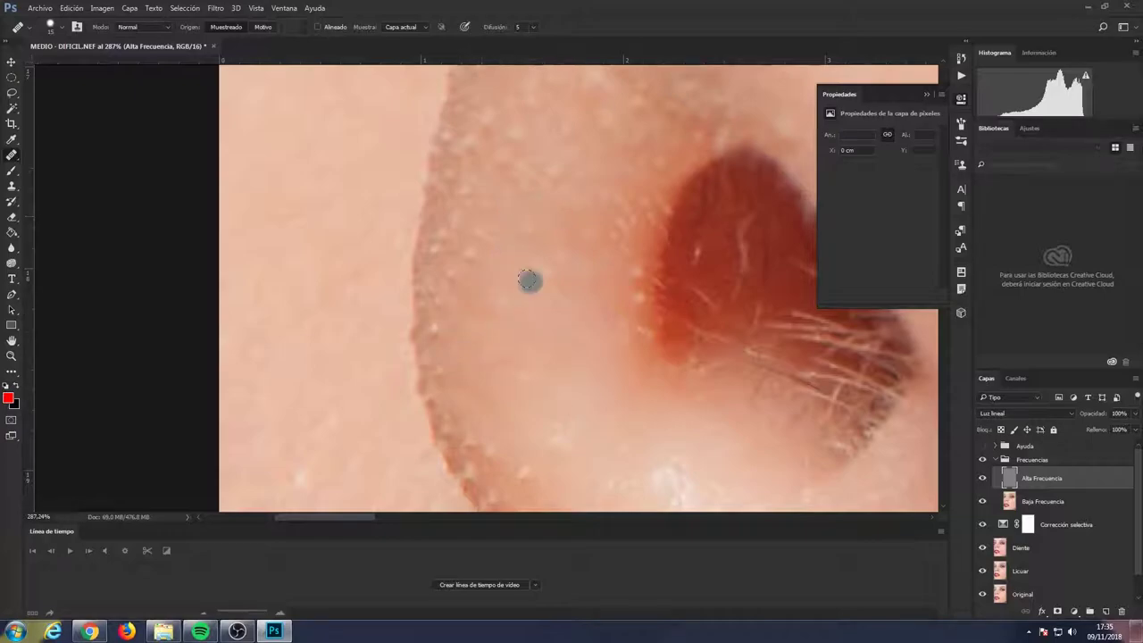
{"action": "scroll", "coordinate": [579, 379], "scroll_direction": "down", "scroll_amount": 3}
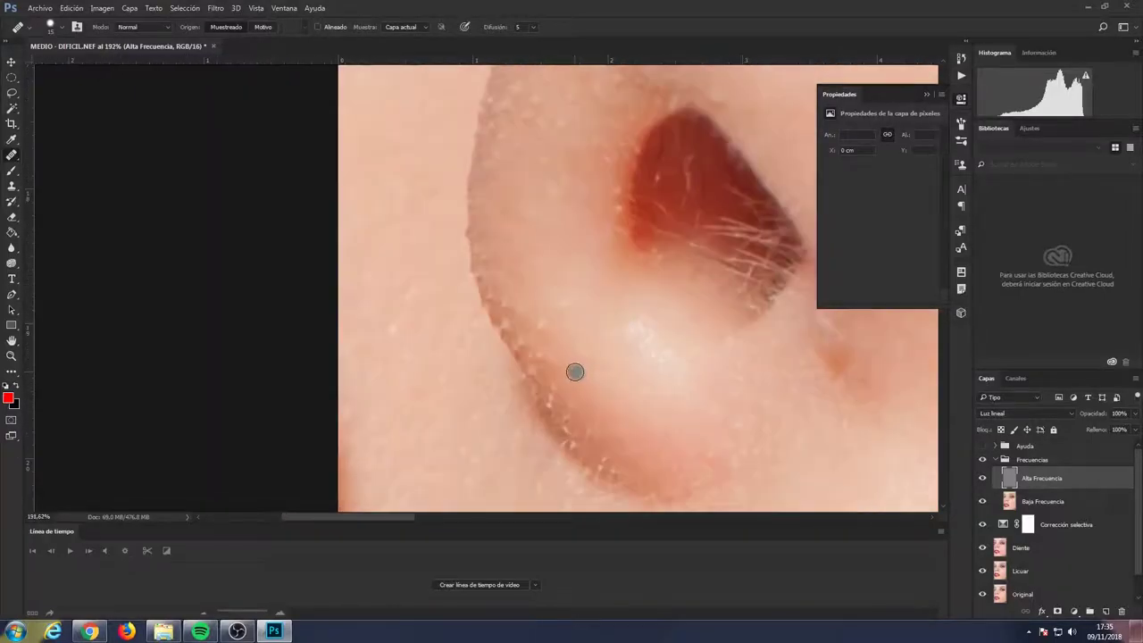
{"action": "left_click_drag", "start_coordinate": [517, 307], "coordinate": [613, 466]}
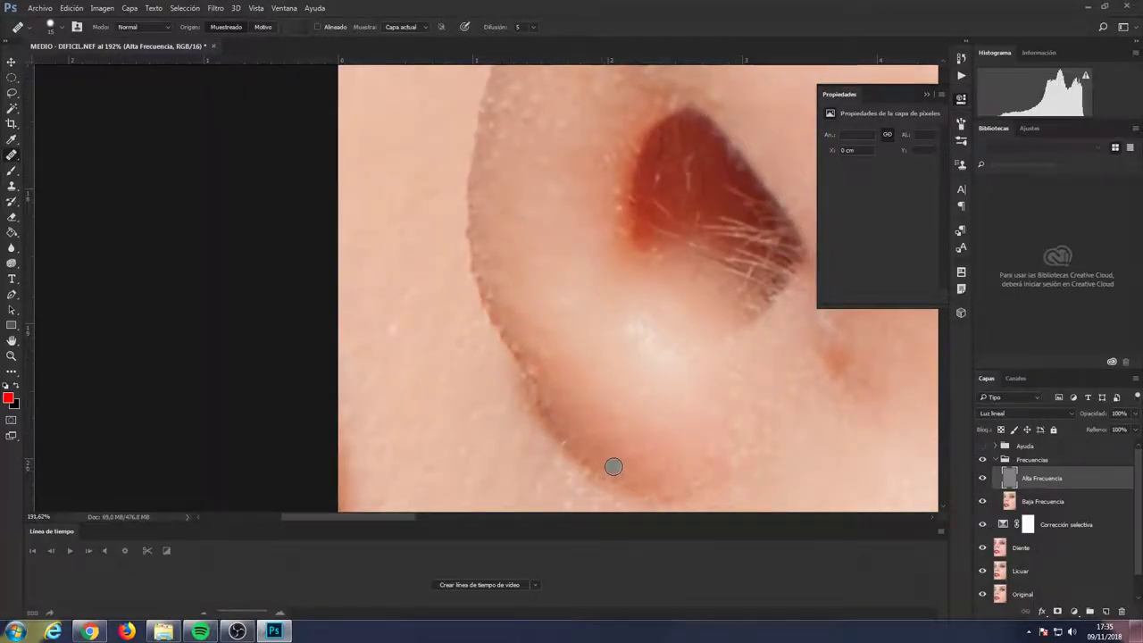
- Sample clean skin beside the nose as the new healing source and inspect the nostril area
{"action": "scroll", "coordinate": [589, 299], "scroll_direction": "up", "scroll_amount": 4}
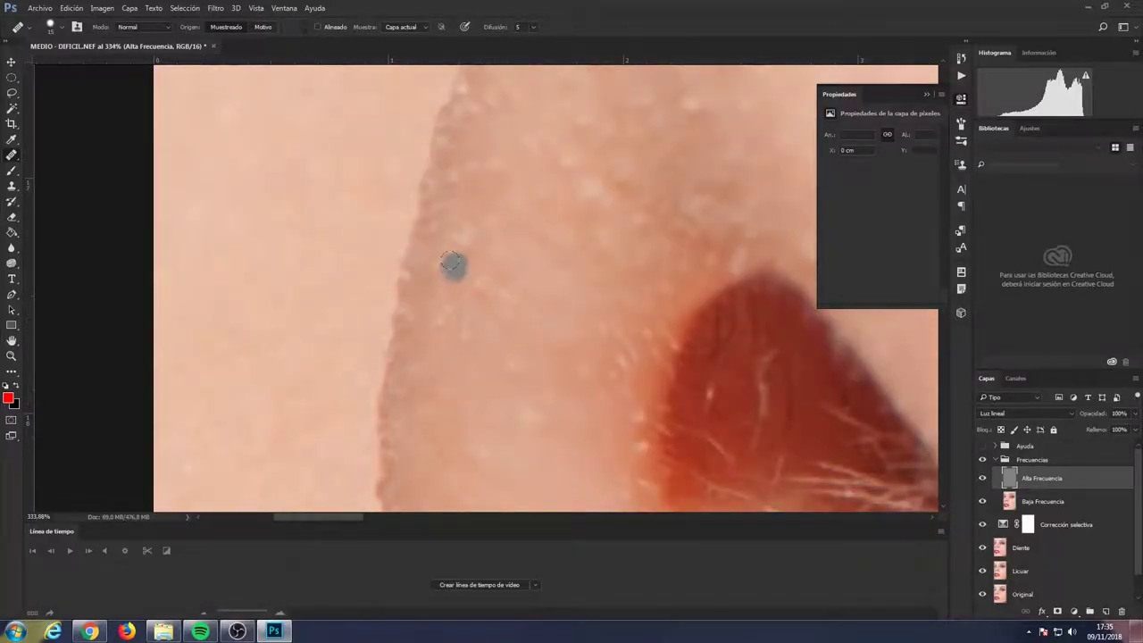
{"action": "scroll", "coordinate": [535, 250], "scroll_direction": "down", "scroll_amount": 1}
{"action": "scroll", "coordinate": [432, 258], "scroll_direction": "down", "scroll_amount": 3}
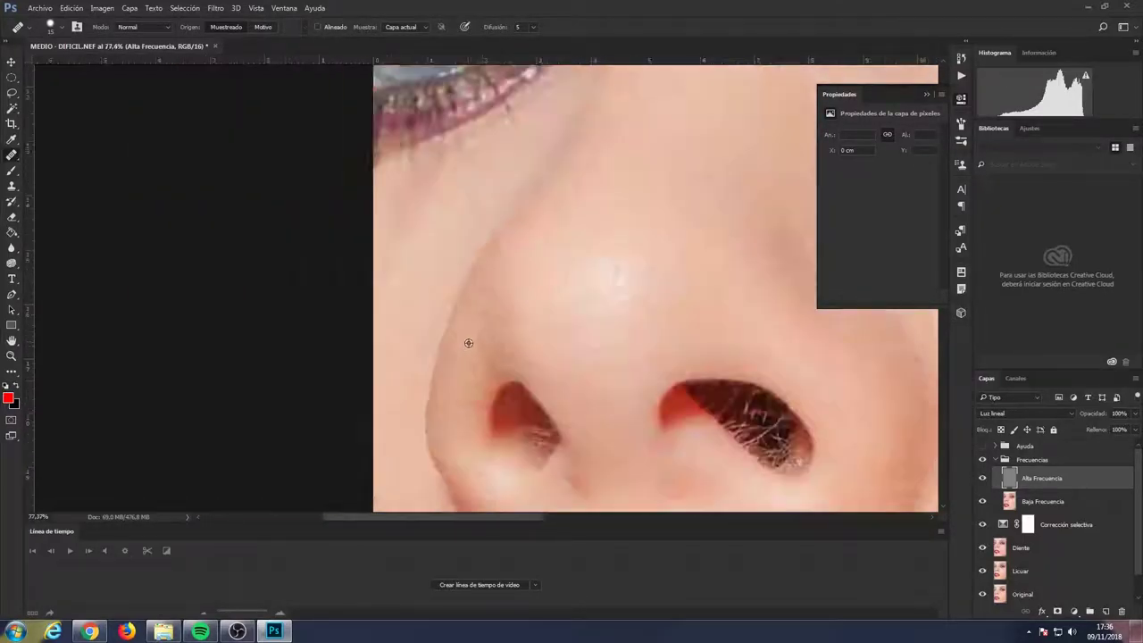
{"action": "scroll", "coordinate": [467, 339], "scroll_direction": "down", "scroll_amount": 2}
{"action": "scroll", "coordinate": [699, 372], "scroll_direction": "up", "scroll_amount": 3}
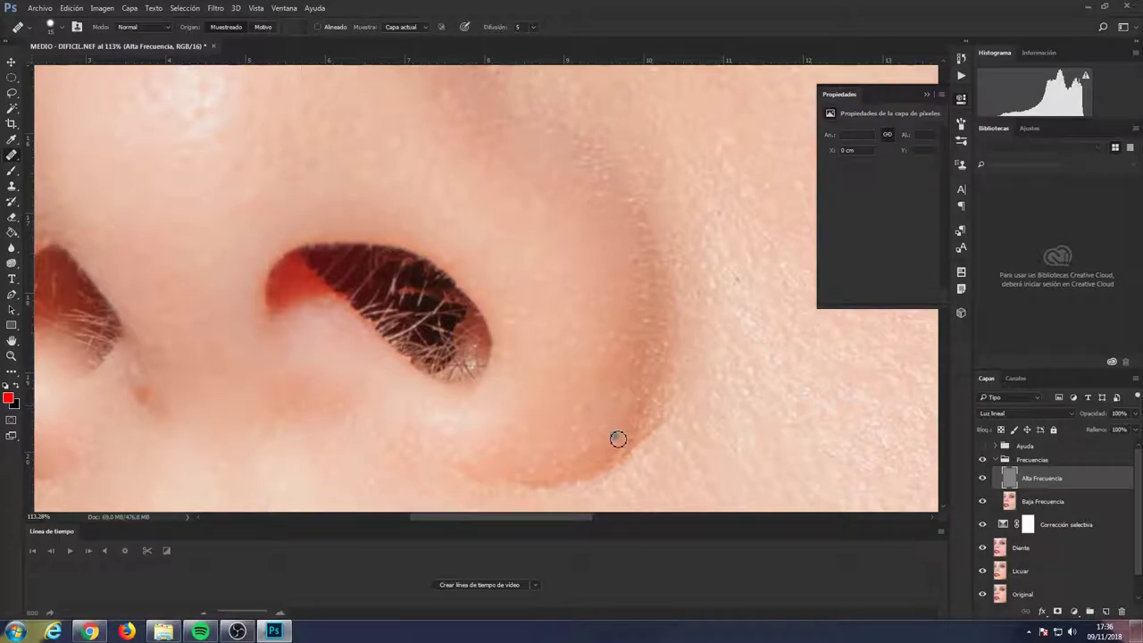
{"action": "scroll", "coordinate": [585, 420], "scroll_direction": "up", "scroll_amount": 2}
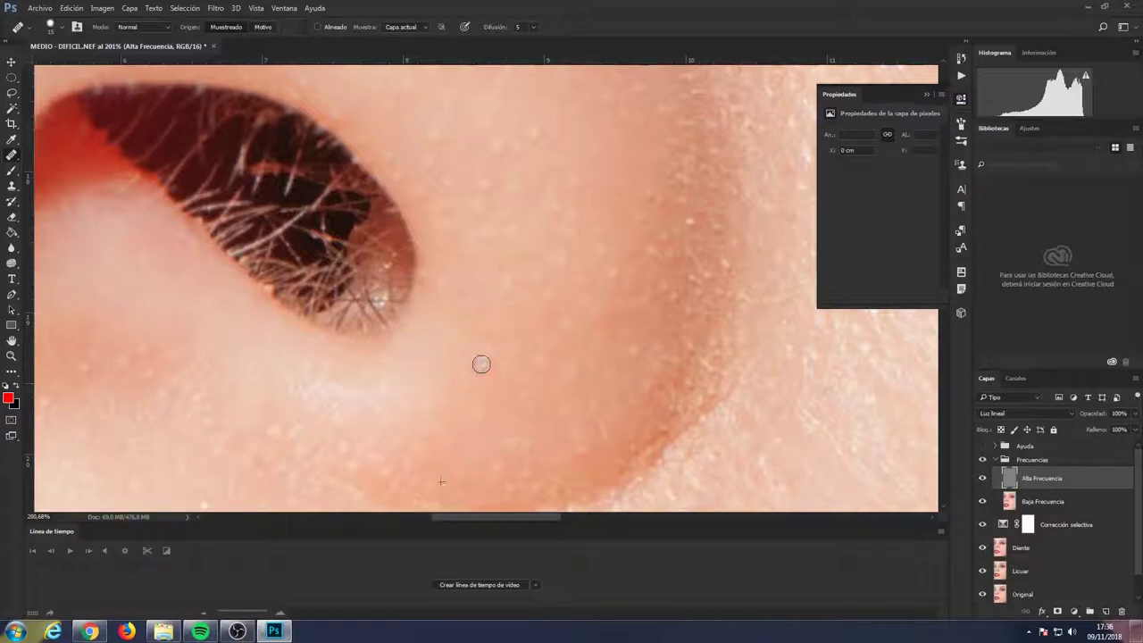
{"action": "left_click", "coordinate": [688, 220], "text": "alt"}
{"action": "scroll", "coordinate": [510, 283], "scroll_direction": "down", "scroll_amount": 3}
{"action": "scroll", "coordinate": [474, 196], "scroll_direction": "up", "scroll_amount": 3}
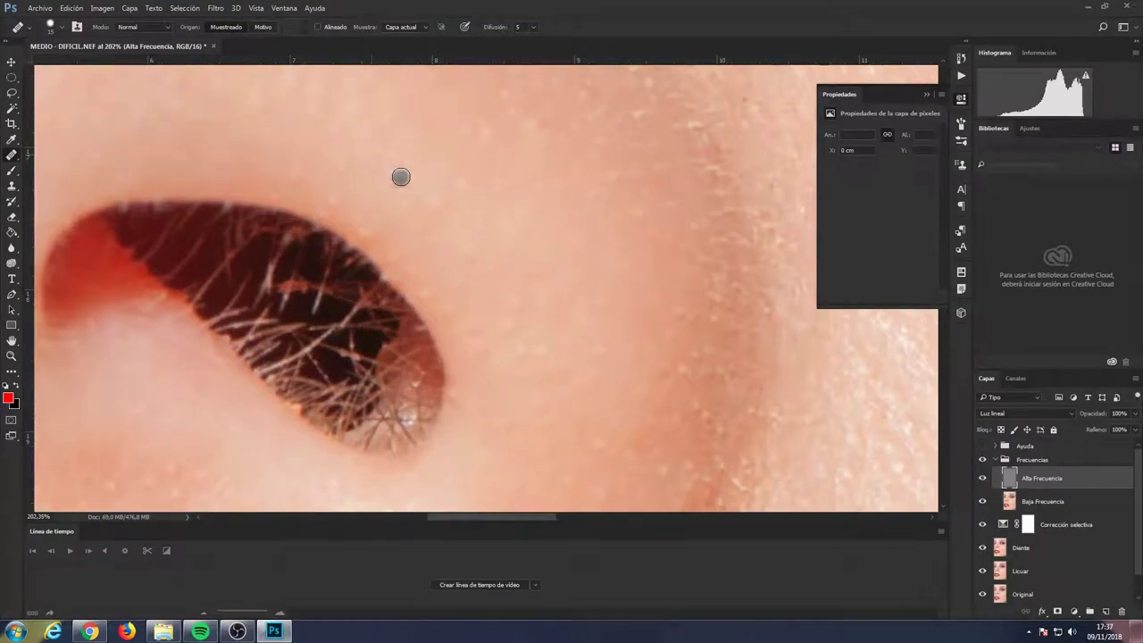
{"action": "scroll", "coordinate": [536, 134], "scroll_direction": "up", "scroll_amount": 1}
{"action": "scroll", "coordinate": [769, 284], "scroll_direction": "down", "scroll_amount": 1}
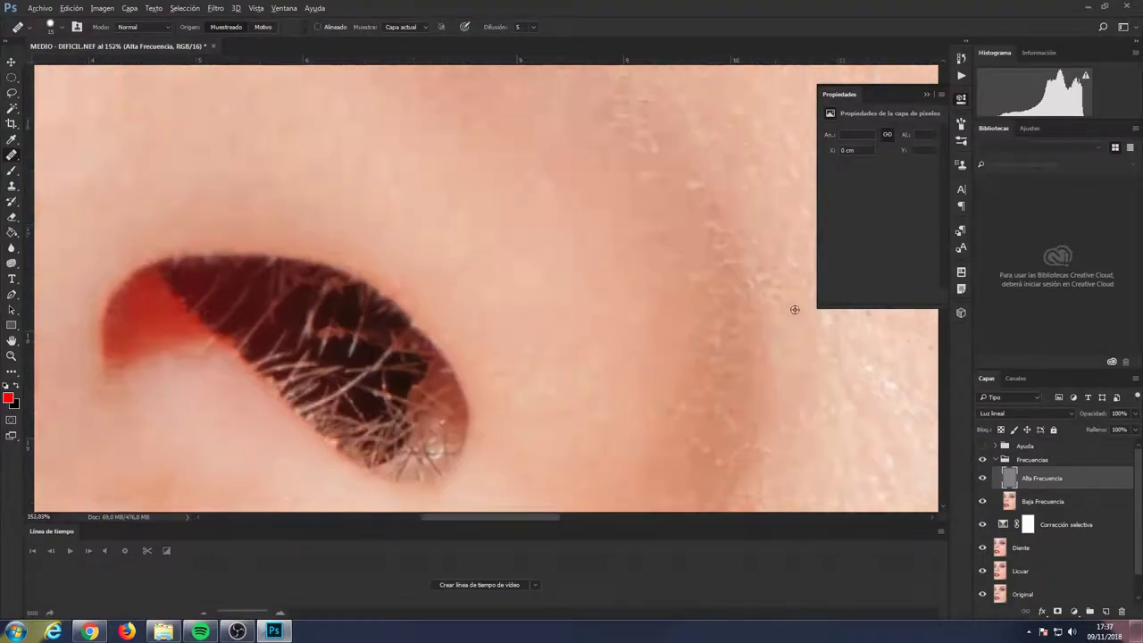
{"action": "scroll", "coordinate": [796, 306], "scroll_direction": "down", "scroll_amount": 1}
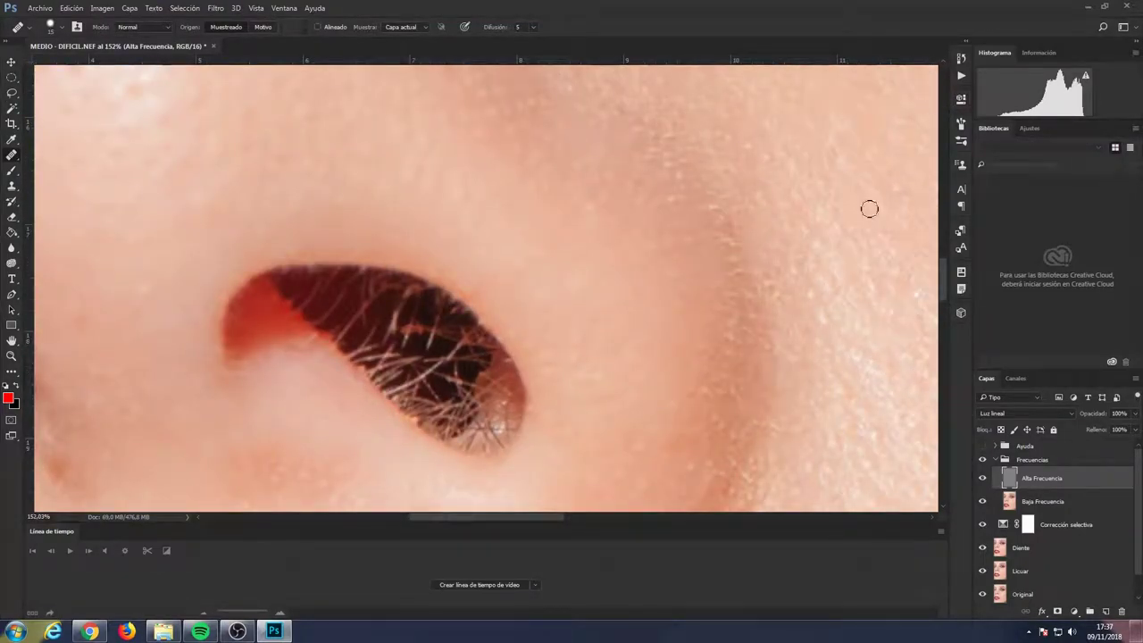
{"action": "scroll", "coordinate": [786, 348], "scroll_direction": "down", "scroll_amount": 3}
{"action": "scroll", "coordinate": [743, 348], "scroll_direction": "up", "scroll_amount": 2}
{"action": "scroll", "coordinate": [876, 284], "scroll_direction": "down", "scroll_amount": 1}
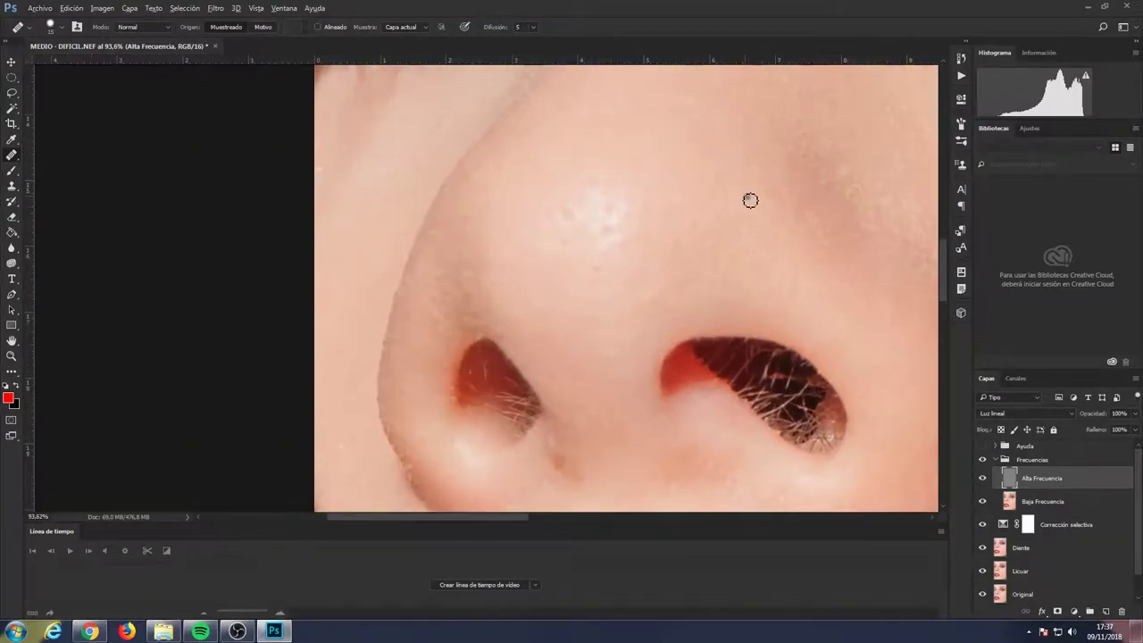
{"action": "scroll", "coordinate": [536, 375], "scroll_direction": "up", "scroll_amount": 1}
{"action": "scroll", "coordinate": [625, 464], "scroll_direction": "up", "scroll_amount": 2}
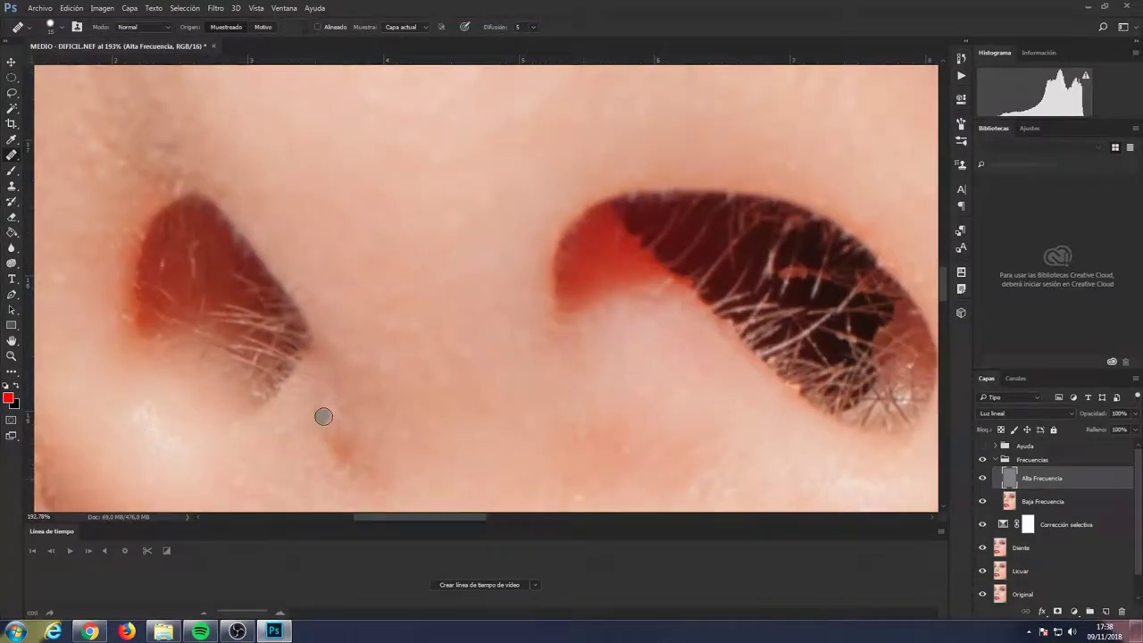
{"action": "scroll", "coordinate": [706, 497], "scroll_direction": "down", "scroll_amount": 2}
{"action": "scroll", "coordinate": [625, 482], "scroll_direction": "up", "scroll_amount": 1}
{"action": "scroll", "coordinate": [581, 401], "scroll_direction": "up", "scroll_amount": 1}
{"action": "scroll", "coordinate": [804, 285], "scroll_direction": "up", "scroll_amount": 1}
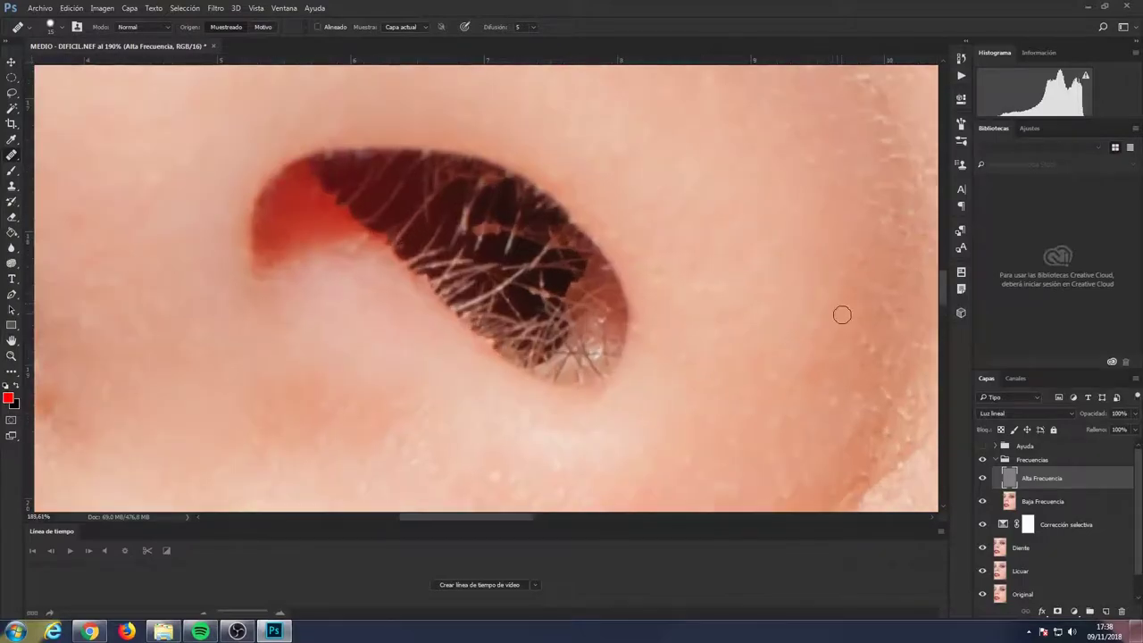
{"action": "scroll", "coordinate": [923, 465], "scroll_direction": "down", "scroll_amount": 10}
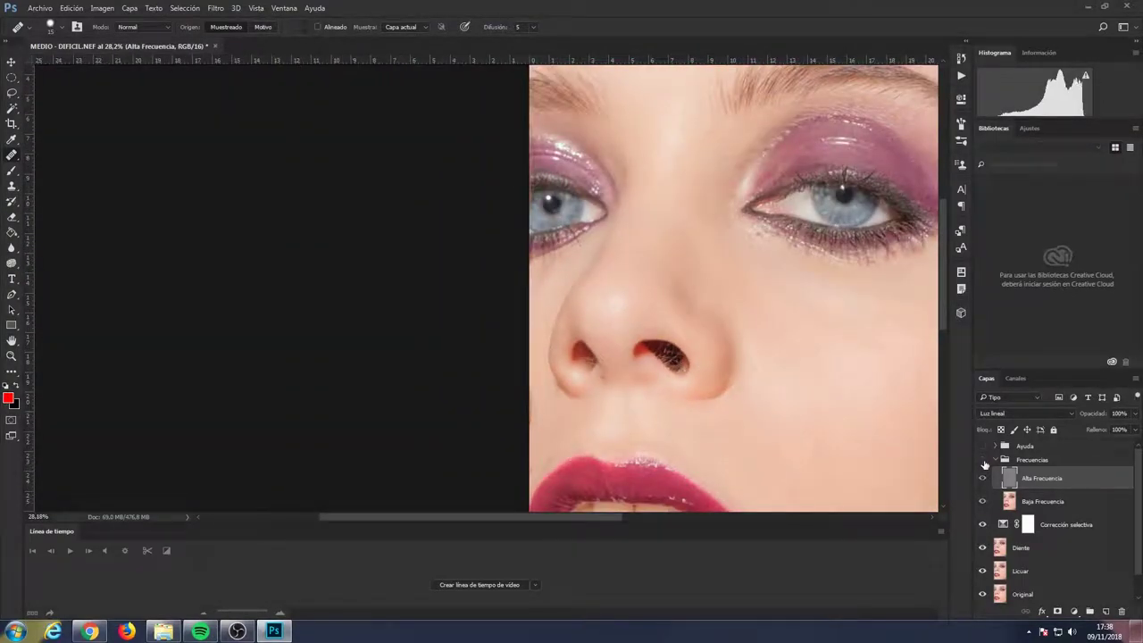
{"action": "scroll", "coordinate": [784, 483], "scroll_direction": "up", "scroll_amount": 4}
{"action": "scroll", "coordinate": [263, 439], "scroll_direction": "up", "scroll_amount": 2}
{"action": "scroll", "coordinate": [214, 464], "scroll_direction": "up", "scroll_amount": 2}
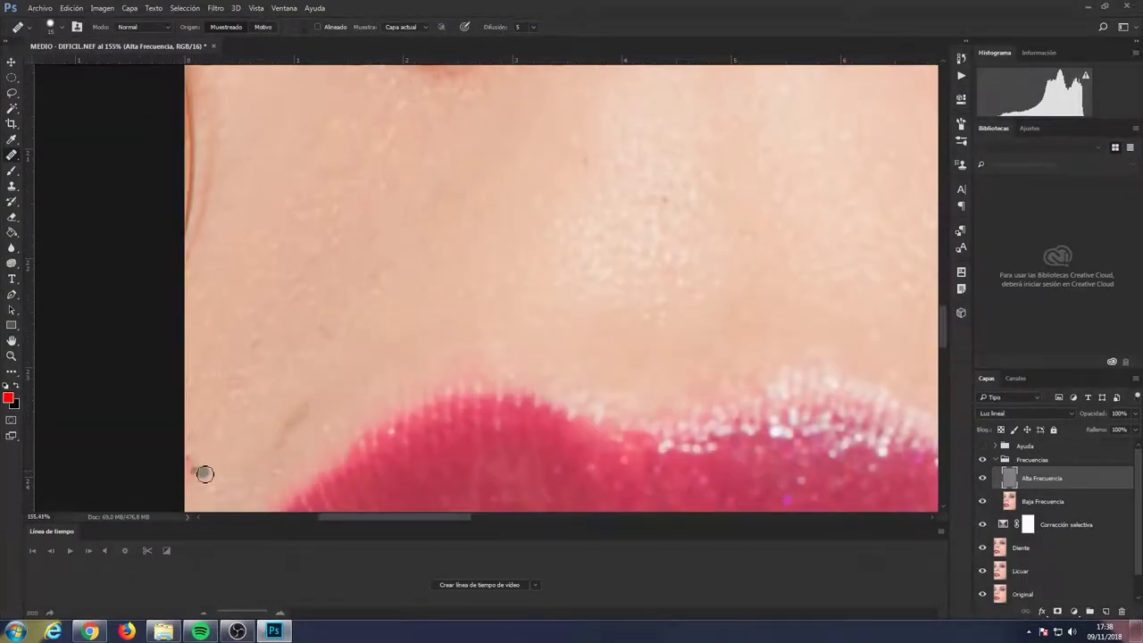
{"action": "scroll", "coordinate": [282, 447], "scroll_direction": "up", "scroll_amount": 2}
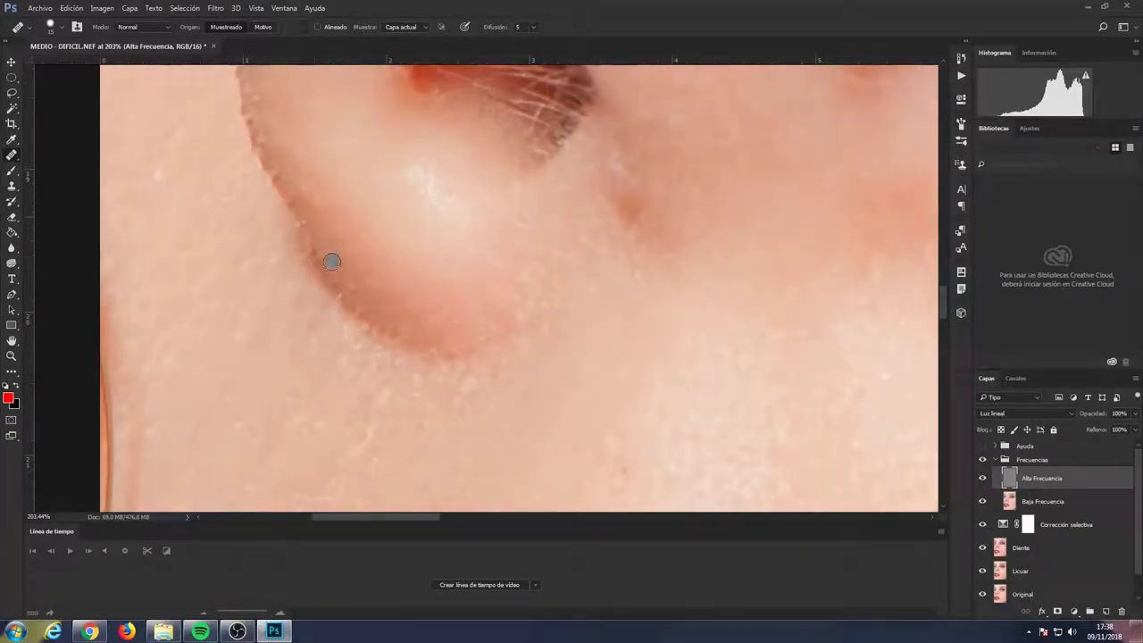
{"action": "left_click_drag", "start_coordinate": [421, 301], "coordinate": [223, 297]}
{"action": "scroll", "coordinate": [534, 219], "scroll_direction": "down", "scroll_amount": 1}
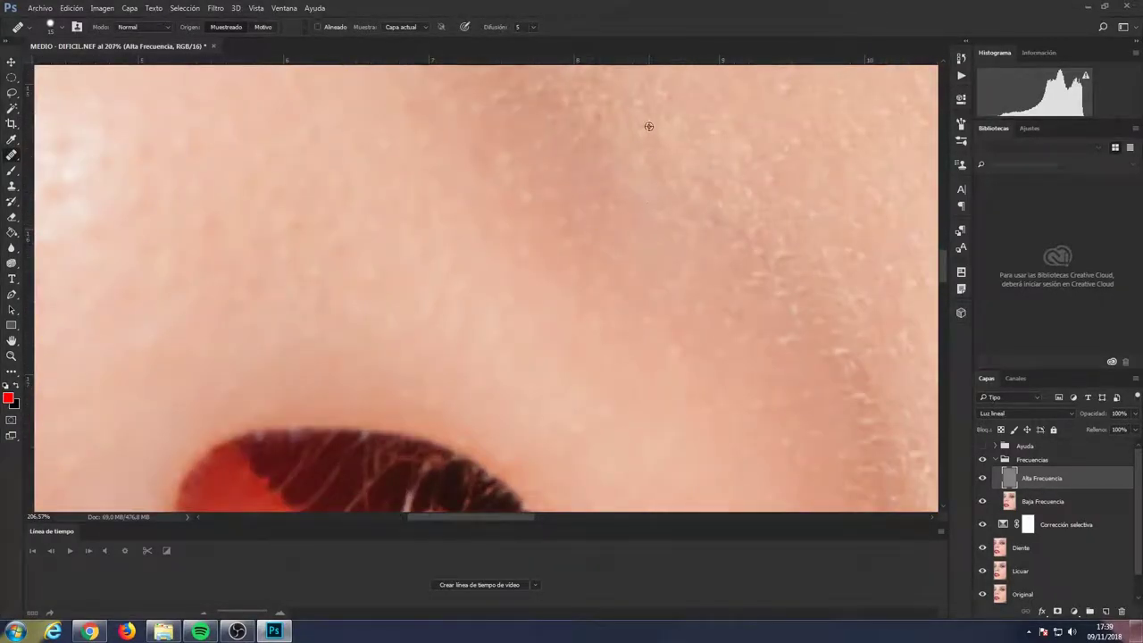
{"action": "scroll", "coordinate": [714, 130], "scroll_direction": "down", "scroll_amount": 1}
{"action": "scroll", "coordinate": [715, 171], "scroll_direction": "up", "scroll_amount": 1}
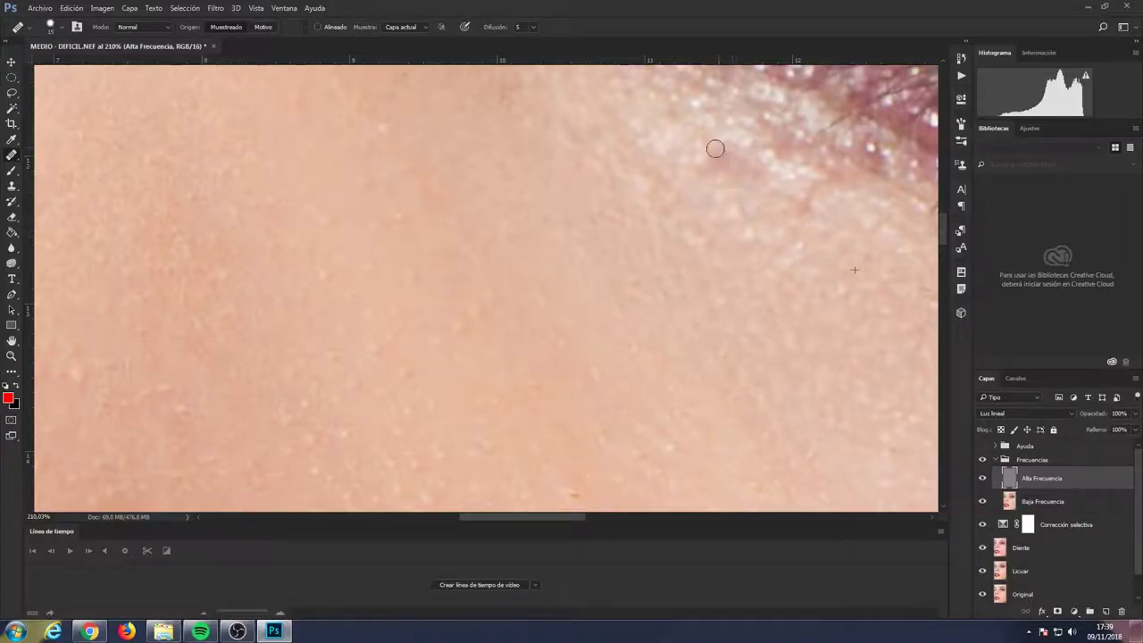
{"action": "scroll", "coordinate": [715, 149], "scroll_direction": "down", "scroll_amount": 3}
{"action": "scroll", "coordinate": [642, 221], "scroll_direction": "up", "scroll_amount": 2}
{"action": "scroll", "coordinate": [697, 259], "scroll_direction": "down", "scroll_amount": 3}
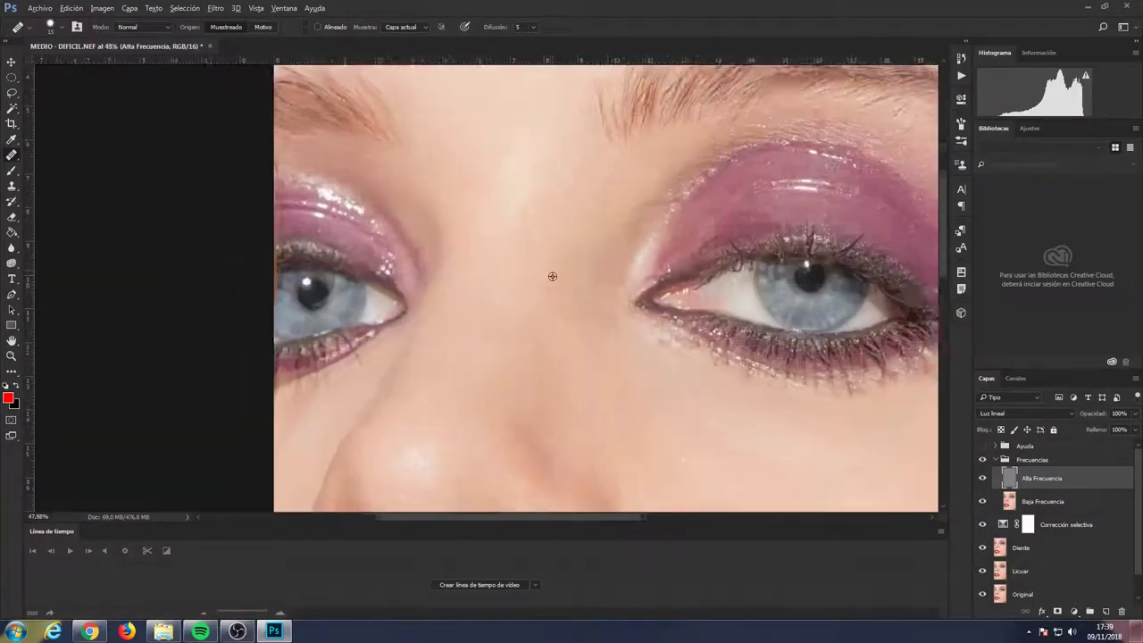
{"action": "scroll", "coordinate": [620, 216], "scroll_direction": "up", "scroll_amount": 3}
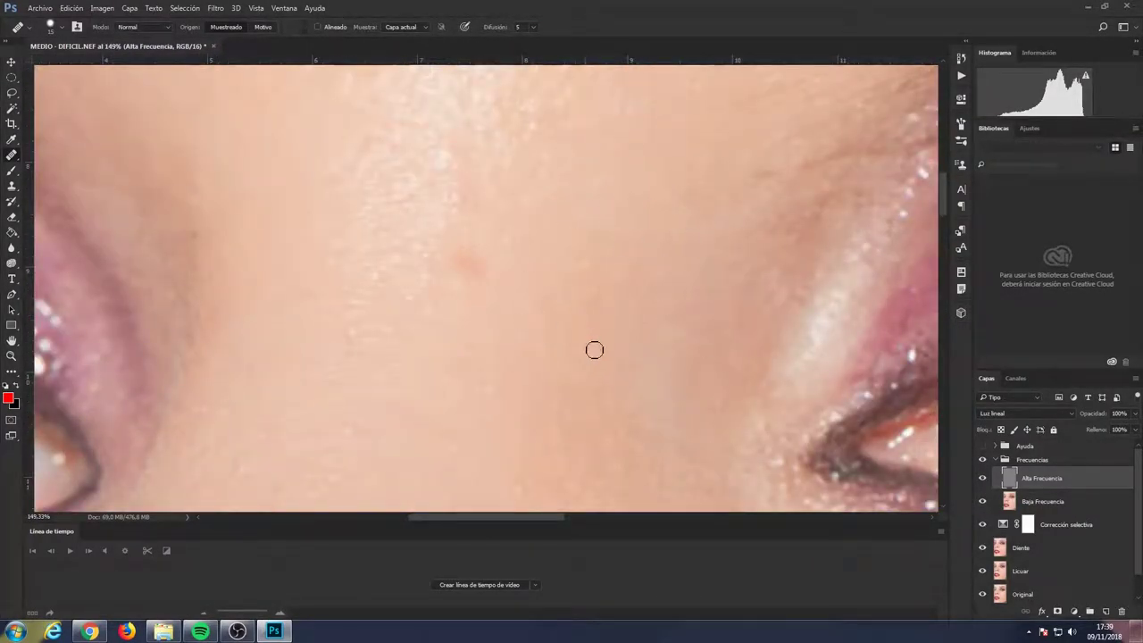
{"action": "scroll", "coordinate": [519, 121], "scroll_direction": "down", "scroll_amount": 3}
{"action": "scroll", "coordinate": [519, 121], "scroll_direction": "up", "scroll_amount": 2}
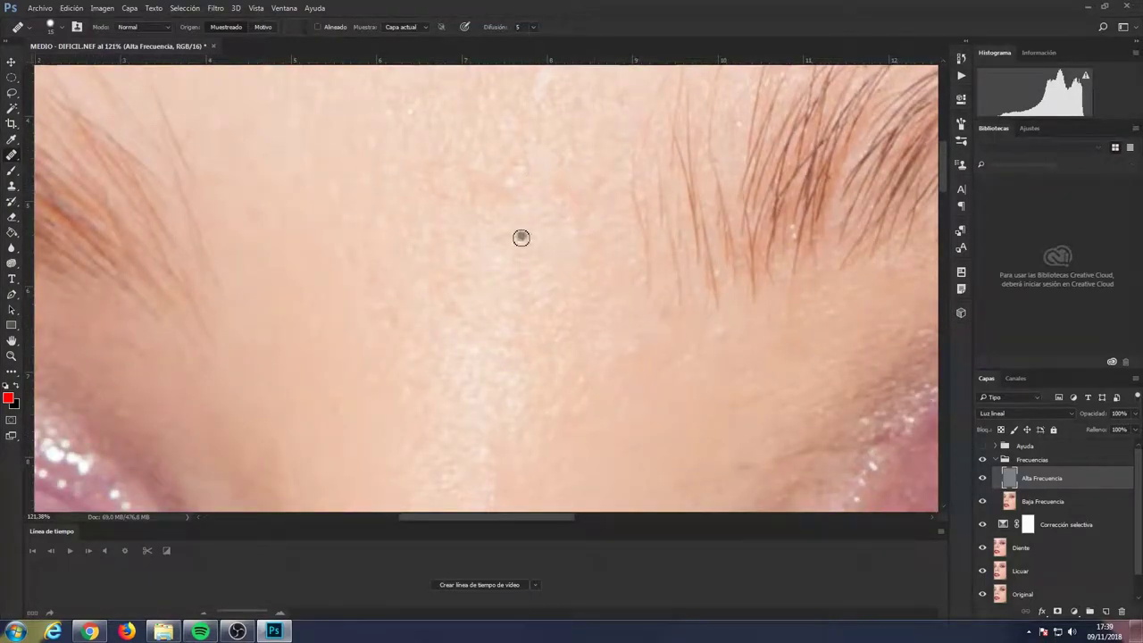
{"action": "scroll", "coordinate": [232, 179], "scroll_direction": "down", "scroll_amount": 2}
{"action": "scroll", "coordinate": [227, 197], "scroll_direction": "up", "scroll_amount": 3}
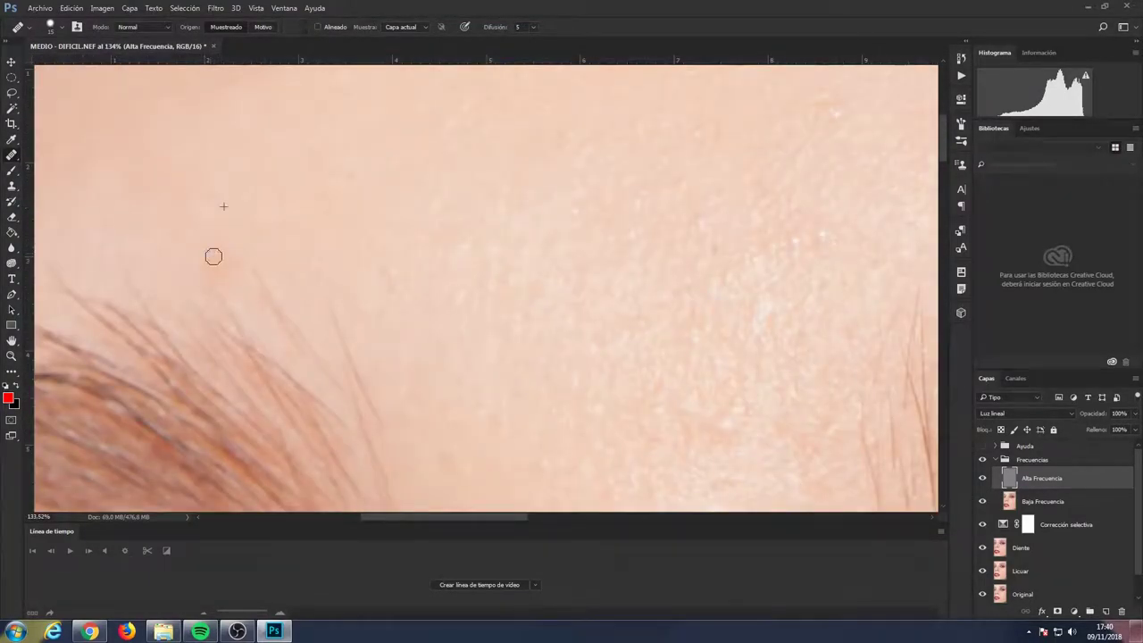
{"action": "scroll", "coordinate": [214, 255], "scroll_direction": "down", "scroll_amount": 1}
{"action": "scroll", "coordinate": [369, 340], "scroll_direction": "down", "scroll_amount": 3}
{"action": "scroll", "coordinate": [477, 309], "scroll_direction": "down", "scroll_amount": 1}
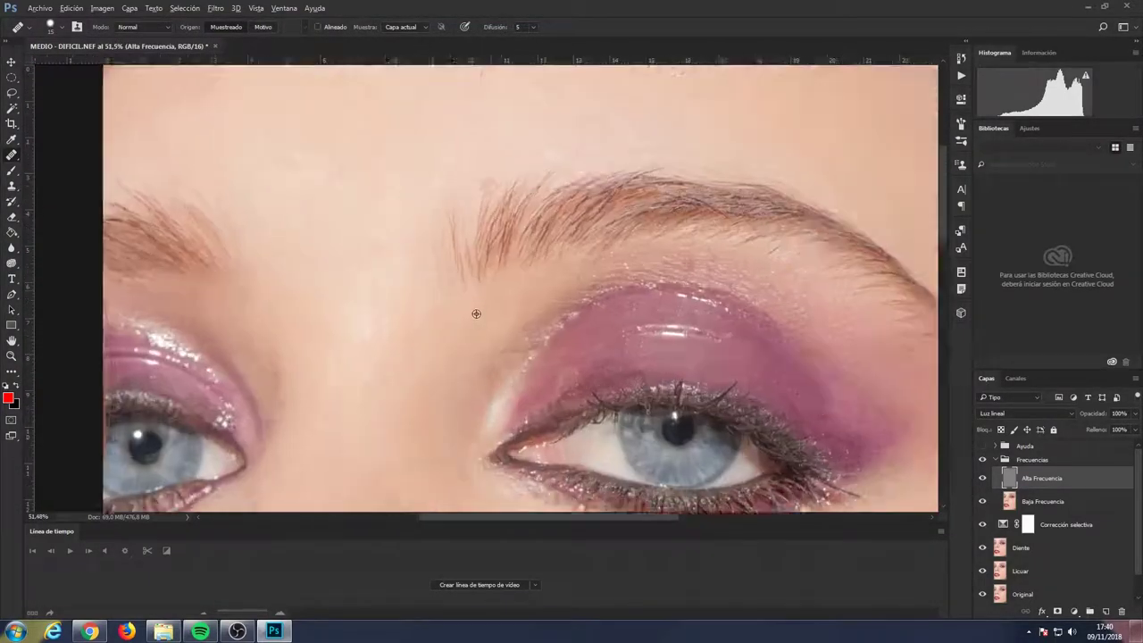
{"action": "scroll", "coordinate": [424, 334], "scroll_direction": "up", "scroll_amount": 2}
{"action": "scroll", "coordinate": [393, 281], "scroll_direction": "down", "scroll_amount": 3}
{"action": "scroll", "coordinate": [393, 280], "scroll_direction": "up", "scroll_amount": 4}
{"action": "scroll", "coordinate": [684, 179], "scroll_direction": "up", "scroll_amount": 1}
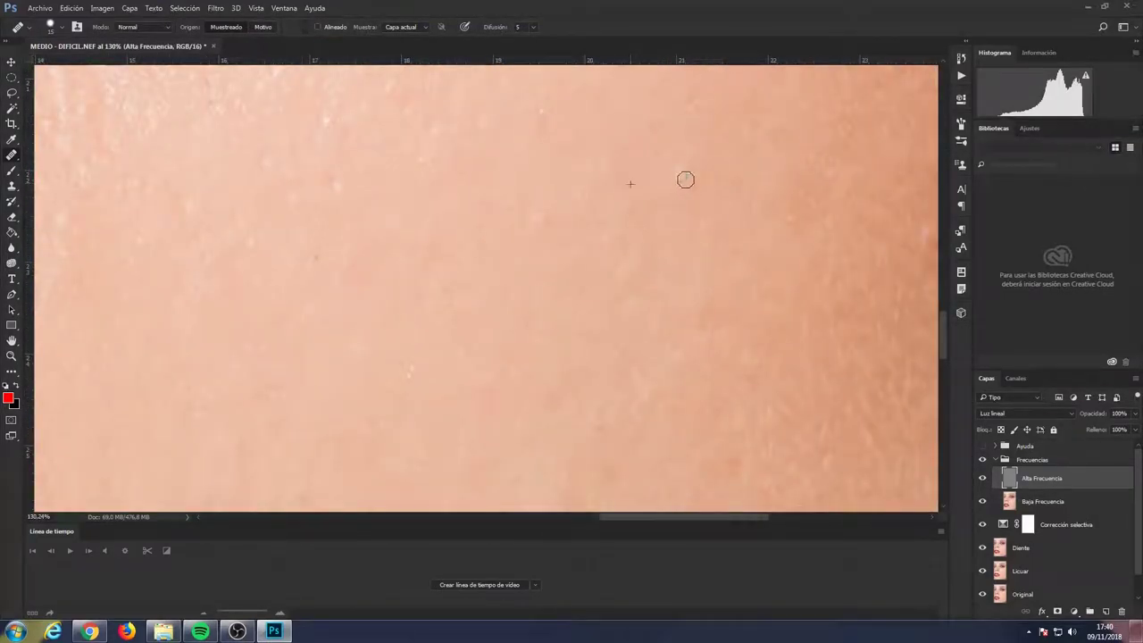
{"action": "left_click", "coordinate": [580, 443]}
{"action": "scroll", "coordinate": [231, 276], "scroll_direction": "down", "scroll_amount": 1}
{"action": "scroll", "coordinate": [135, 230], "scroll_direction": "down", "scroll_amount": 2}
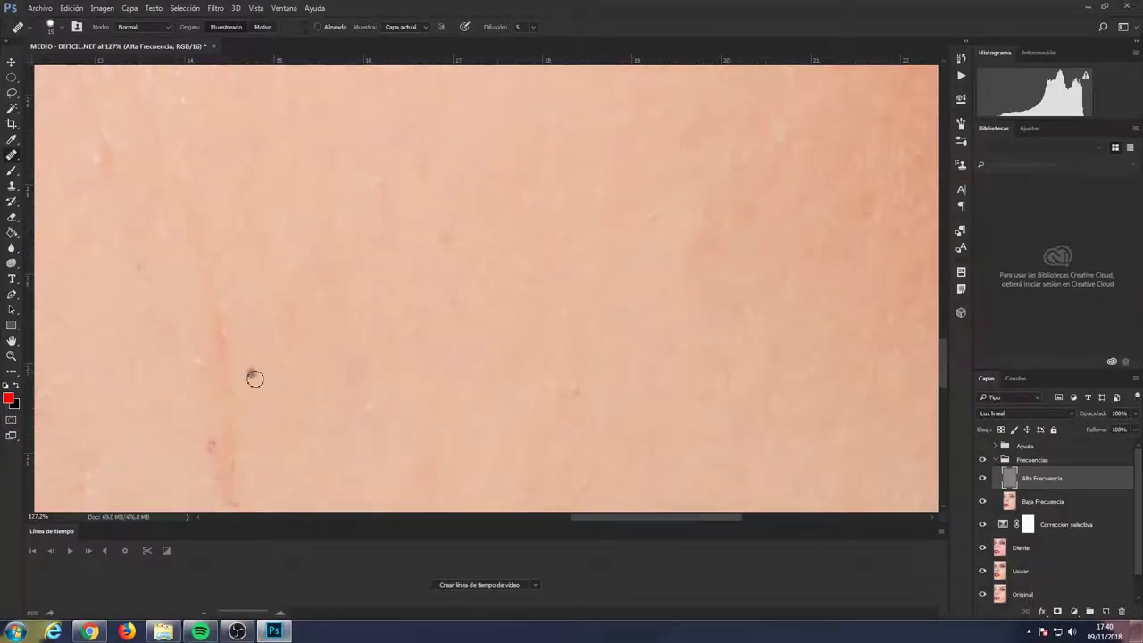
{"action": "scroll", "coordinate": [258, 421], "scroll_direction": "up", "scroll_amount": 2}
{"action": "scroll", "coordinate": [527, 345], "scroll_direction": "down", "scroll_amount": 1}
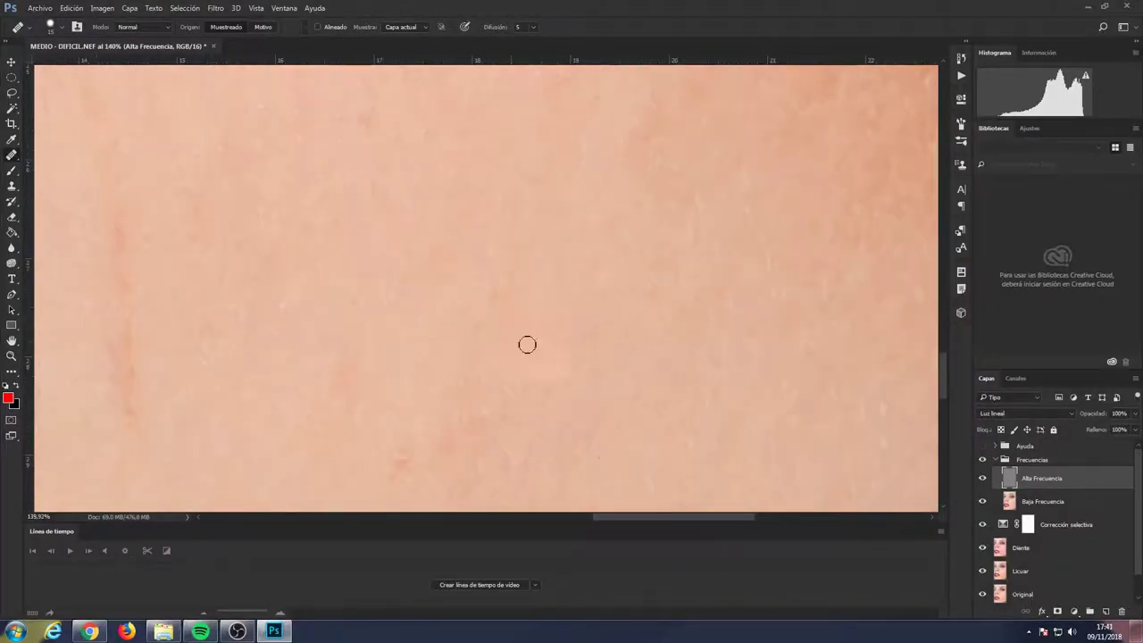
{"action": "scroll", "coordinate": [357, 179], "scroll_direction": "up", "scroll_amount": 1}
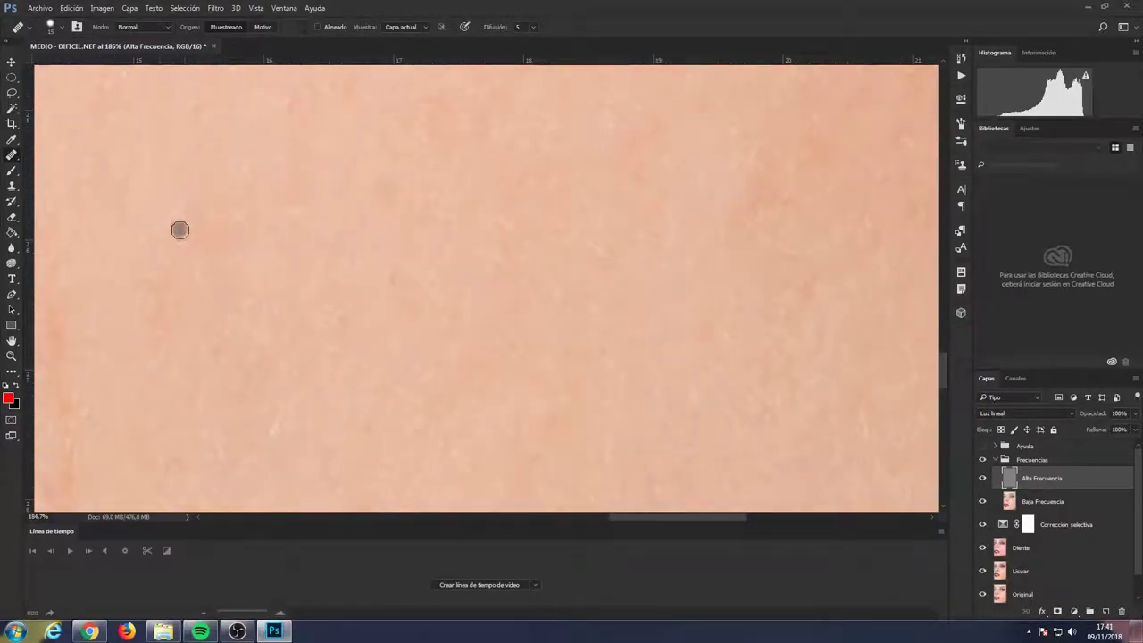
{"action": "scroll", "coordinate": [215, 438], "scroll_direction": "down", "scroll_amount": 2}
{"action": "scroll", "coordinate": [240, 365], "scroll_direction": "down", "scroll_amount": 1}
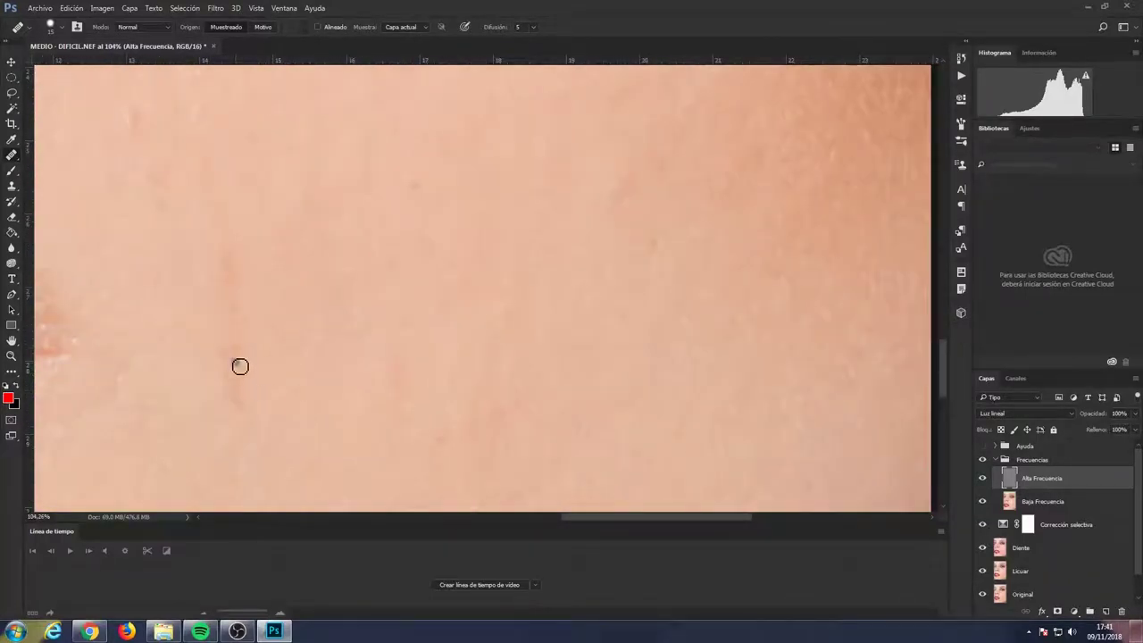
{"action": "scroll", "coordinate": [340, 349], "scroll_direction": "down", "scroll_amount": 1}
{"action": "scroll", "coordinate": [340, 349], "scroll_direction": "down", "scroll_amount": 2}
{"action": "scroll", "coordinate": [553, 381], "scroll_direction": "up", "scroll_amount": 1}
{"action": "scroll", "coordinate": [225, 298], "scroll_direction": "up", "scroll_amount": 2}
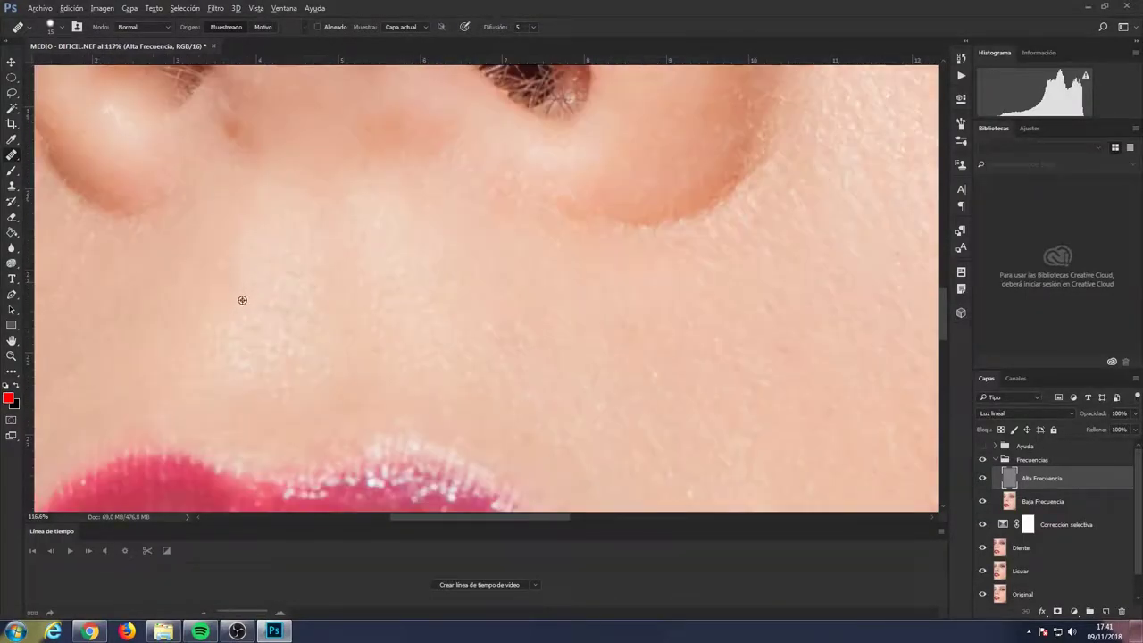
{"action": "scroll", "coordinate": [559, 212], "scroll_direction": "up", "scroll_amount": 2}
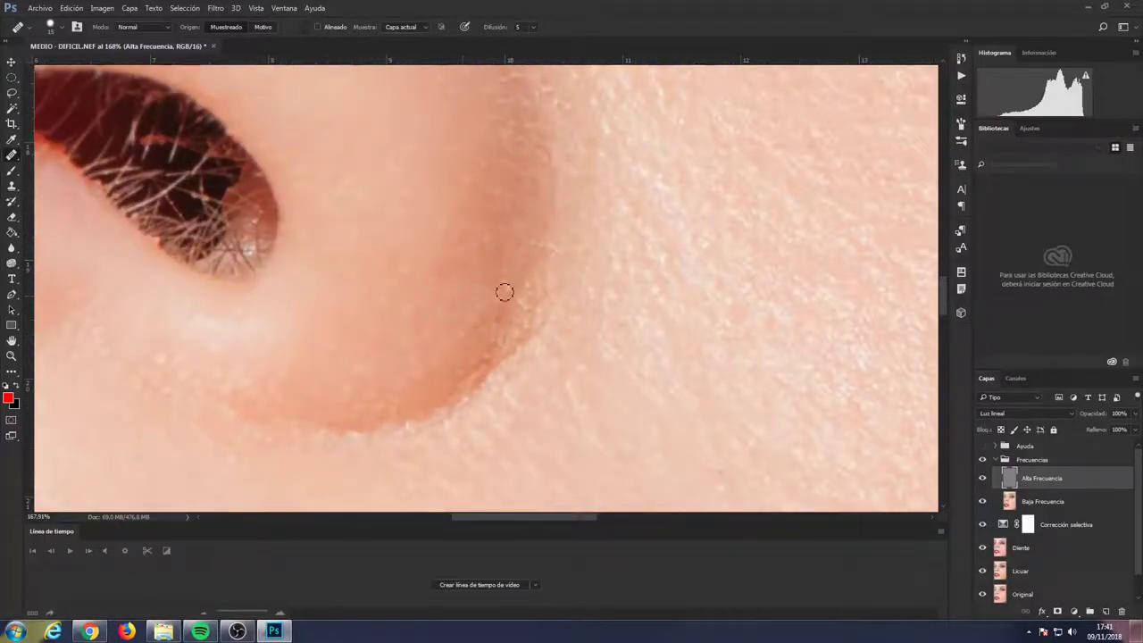
{"action": "scroll", "coordinate": [568, 294], "scroll_direction": "down", "scroll_amount": 4}
{"action": "scroll", "coordinate": [569, 294], "scroll_direction": "up", "scroll_amount": 3}
- Zoom around the lips, cheek and eyes to inspect the retouched skin
{"action": "scroll", "coordinate": [462, 434], "scroll_direction": "down", "scroll_amount": 1}
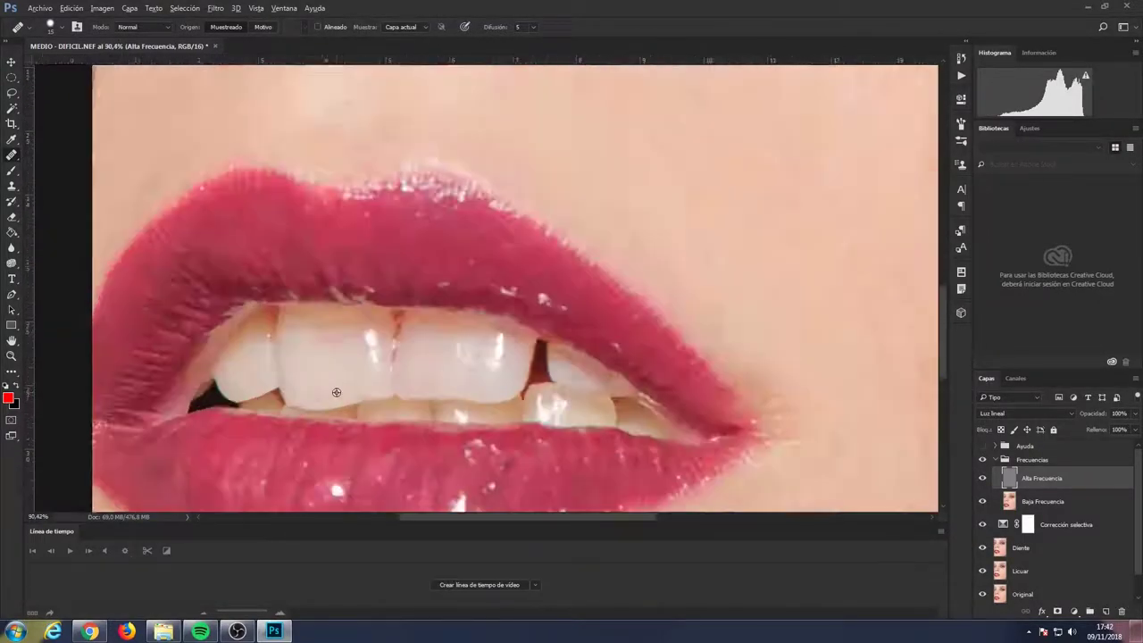
{"action": "scroll", "coordinate": [286, 319], "scroll_direction": "up", "scroll_amount": 3}
{"action": "scroll", "coordinate": [294, 447], "scroll_direction": "down", "scroll_amount": 1}
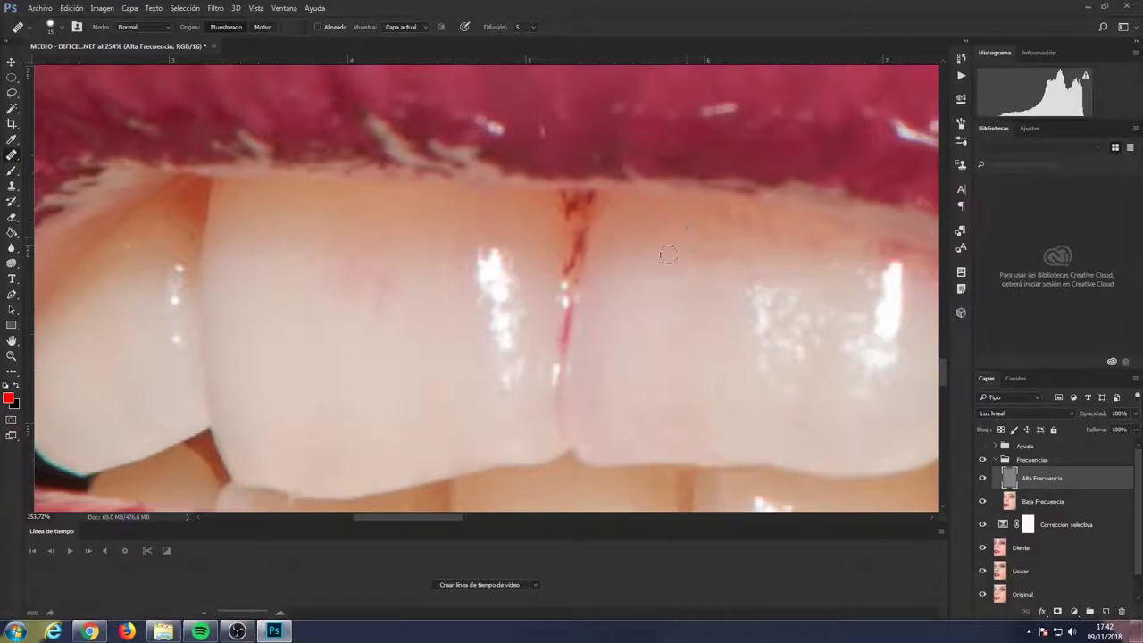
{"action": "scroll", "coordinate": [913, 291], "scroll_direction": "down", "scroll_amount": 1}
{"action": "scroll", "coordinate": [912, 291], "scroll_direction": "down", "scroll_amount": 2}
{"action": "scroll", "coordinate": [807, 348], "scroll_direction": "down", "scroll_amount": 1}
{"action": "scroll", "coordinate": [598, 480], "scroll_direction": "down", "scroll_amount": 1}
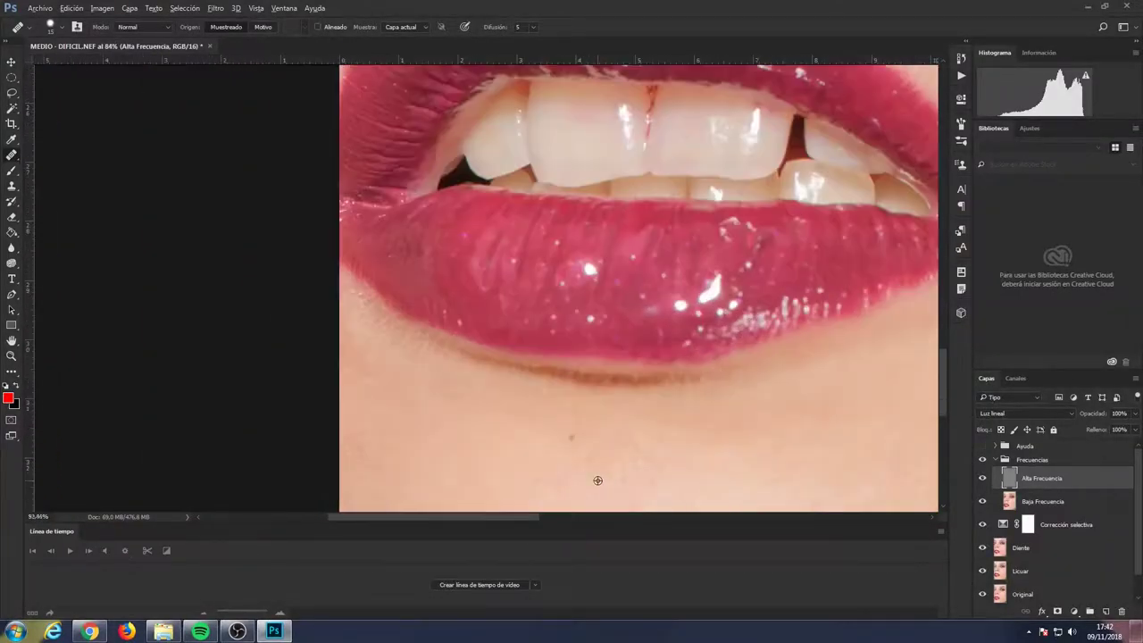
{"action": "scroll", "coordinate": [598, 481], "scroll_direction": "up", "scroll_amount": 1}
{"action": "scroll", "coordinate": [643, 461], "scroll_direction": "down", "scroll_amount": 2}
{"action": "scroll", "coordinate": [783, 453], "scroll_direction": "up", "scroll_amount": 3}
{"action": "scroll", "coordinate": [461, 436], "scroll_direction": "up", "scroll_amount": 1}
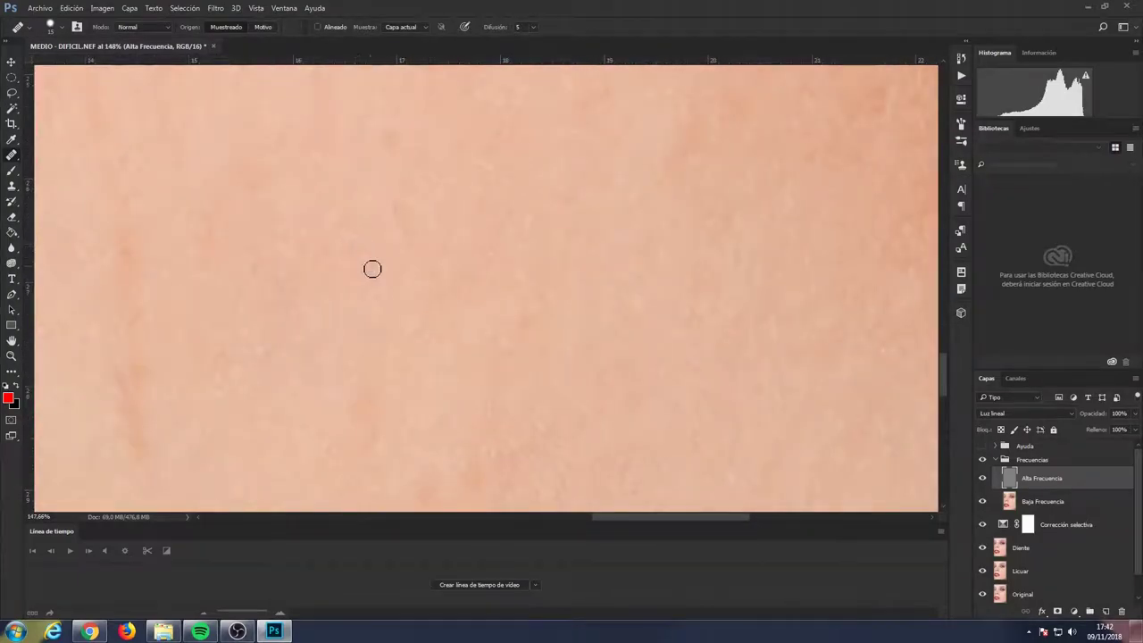
{"action": "scroll", "coordinate": [572, 413], "scroll_direction": "down", "scroll_amount": 2}
{"action": "scroll", "coordinate": [552, 358], "scroll_direction": "up", "scroll_amount": 1}
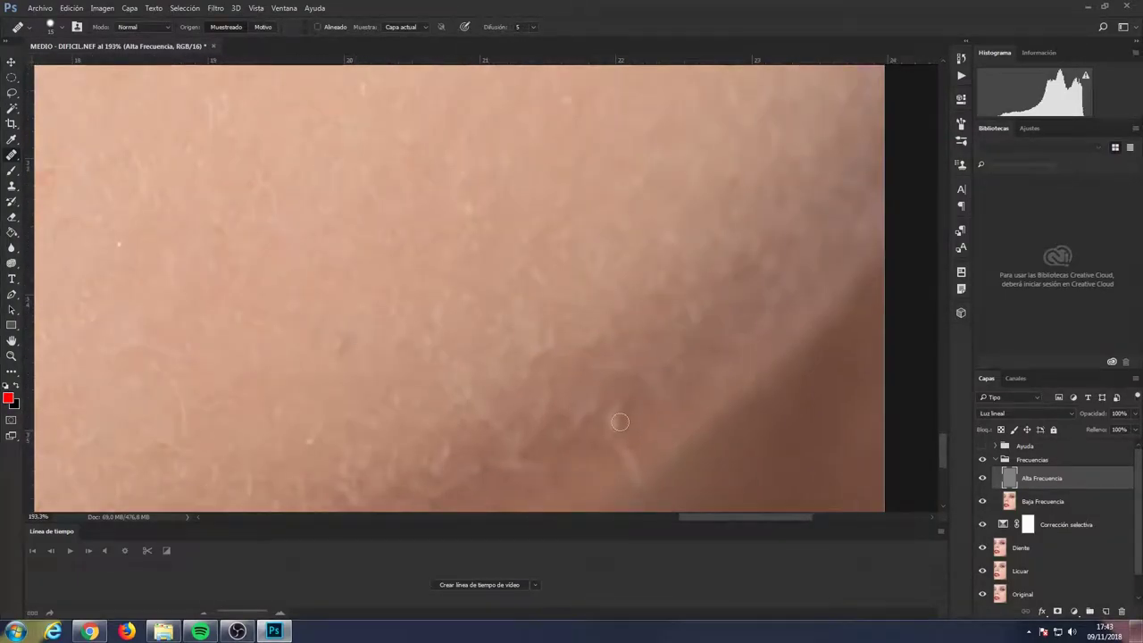
{"action": "scroll", "coordinate": [296, 301], "scroll_direction": "down", "scroll_amount": 1}
{"action": "scroll", "coordinate": [296, 301], "scroll_direction": "up", "scroll_amount": 1}
{"action": "scroll", "coordinate": [327, 204], "scroll_direction": "down", "scroll_amount": 3}
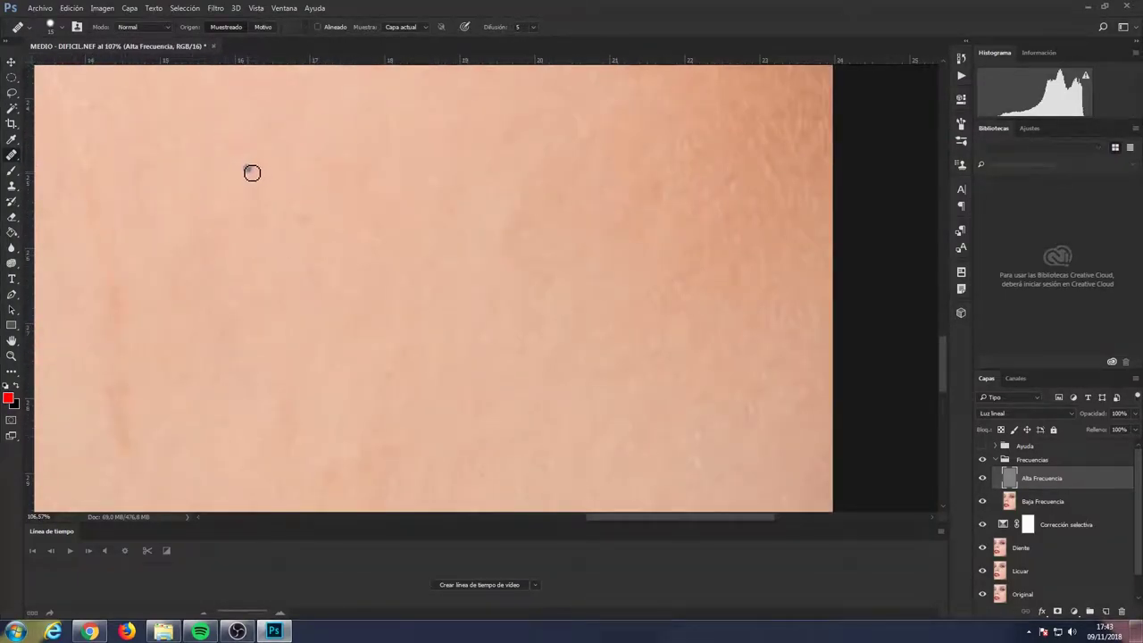
{"action": "scroll", "coordinate": [93, 189], "scroll_direction": "down", "scroll_amount": 3}
{"action": "scroll", "coordinate": [365, 301], "scroll_direction": "up", "scroll_amount": 3}
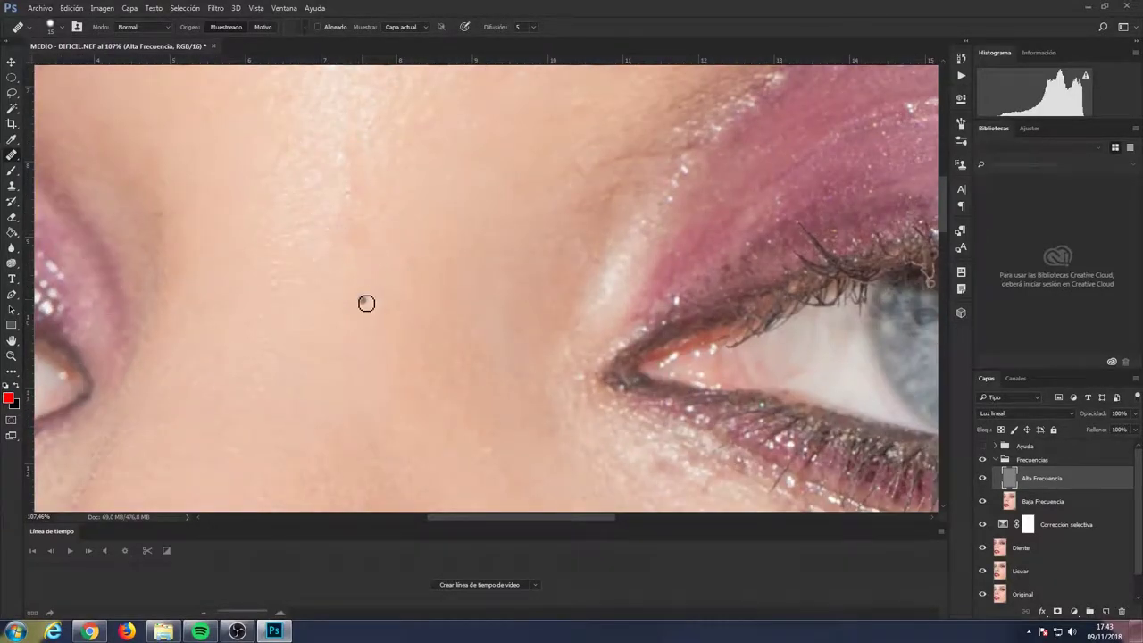
{"action": "scroll", "coordinate": [542, 319], "scroll_direction": "up", "scroll_amount": 1}
{"action": "scroll", "coordinate": [600, 405], "scroll_direction": "up", "scroll_amount": 1}
{"action": "scroll", "coordinate": [625, 429], "scroll_direction": "down", "scroll_amount": 1}
{"action": "scroll", "coordinate": [715, 500], "scroll_direction": "up", "scroll_amount": 1}
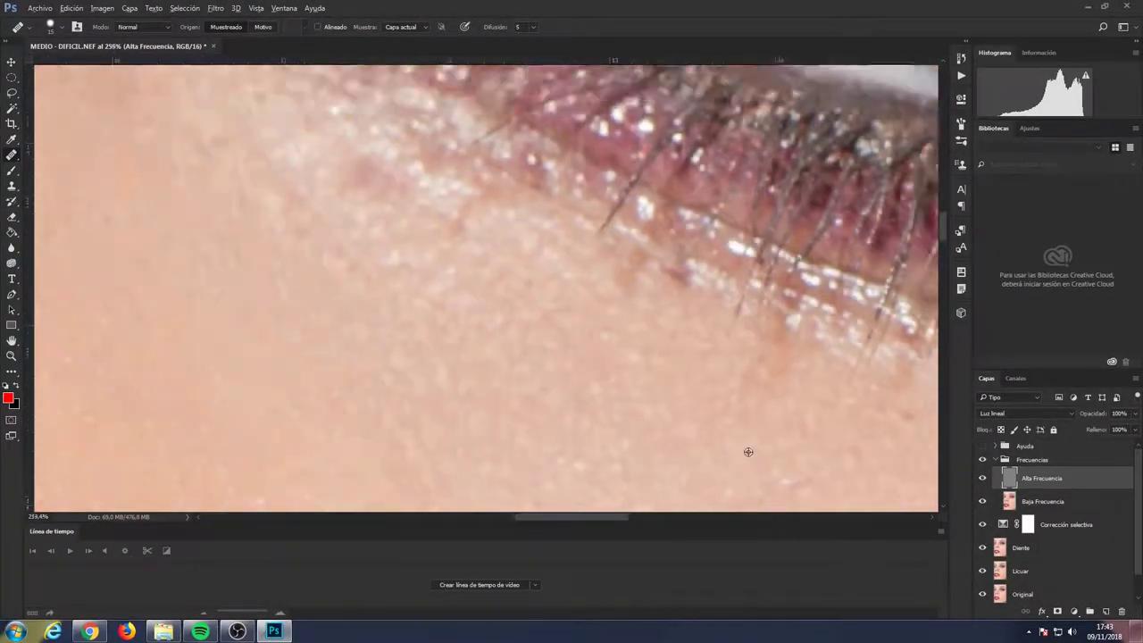
{"action": "scroll", "coordinate": [748, 452], "scroll_direction": "down", "scroll_amount": 1}
{"action": "scroll", "coordinate": [821, 452], "scroll_direction": "up", "scroll_amount": 1}
{"action": "scroll", "coordinate": [467, 322], "scroll_direction": "down", "scroll_amount": 3}
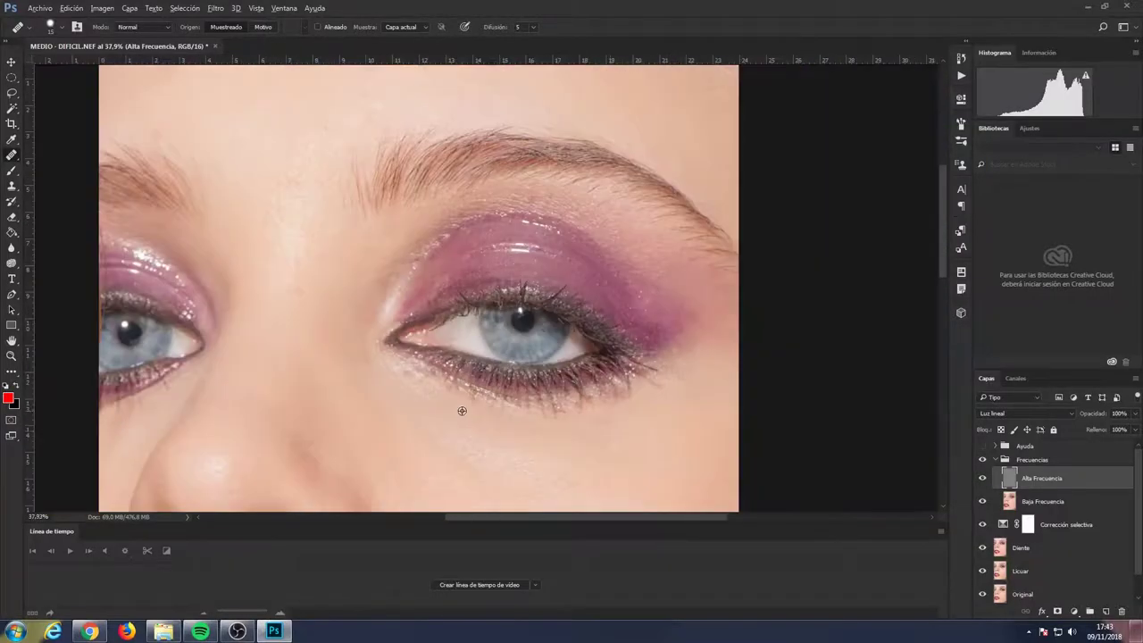
{"action": "scroll", "coordinate": [566, 309], "scroll_direction": "up", "scroll_amount": 3}
{"action": "scroll", "coordinate": [608, 431], "scroll_direction": "down", "scroll_amount": 1}
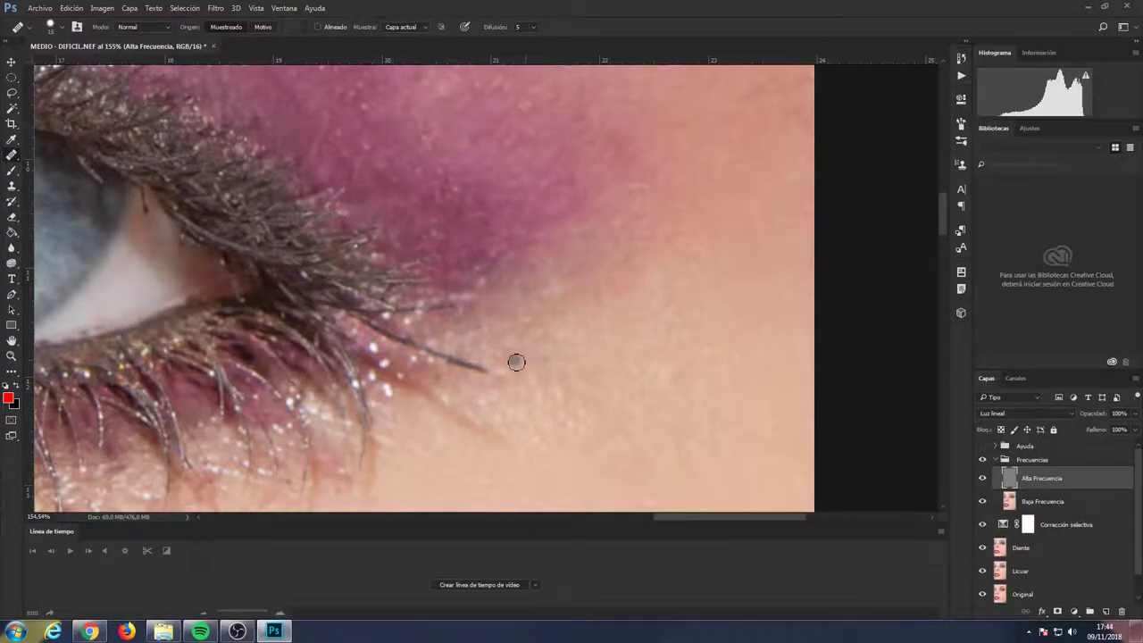
- Fit the whole portrait in the window to view the full face
{"action": "key", "text": "ctrl+0"}
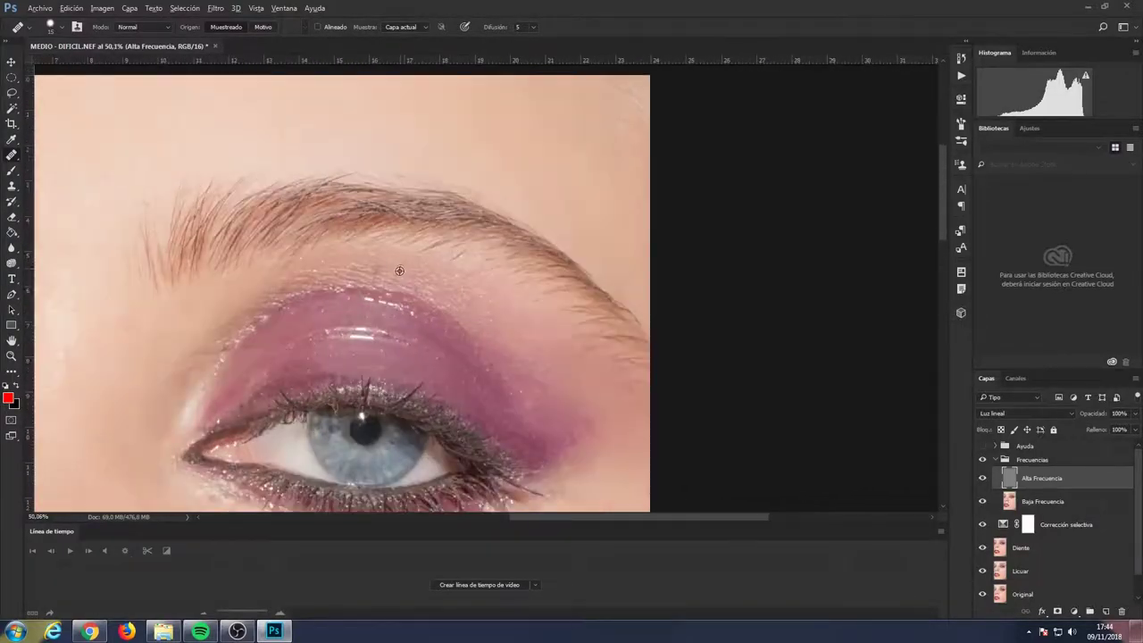
{"action": "scroll", "coordinate": [445, 382], "scroll_direction": "up", "scroll_amount": 5}
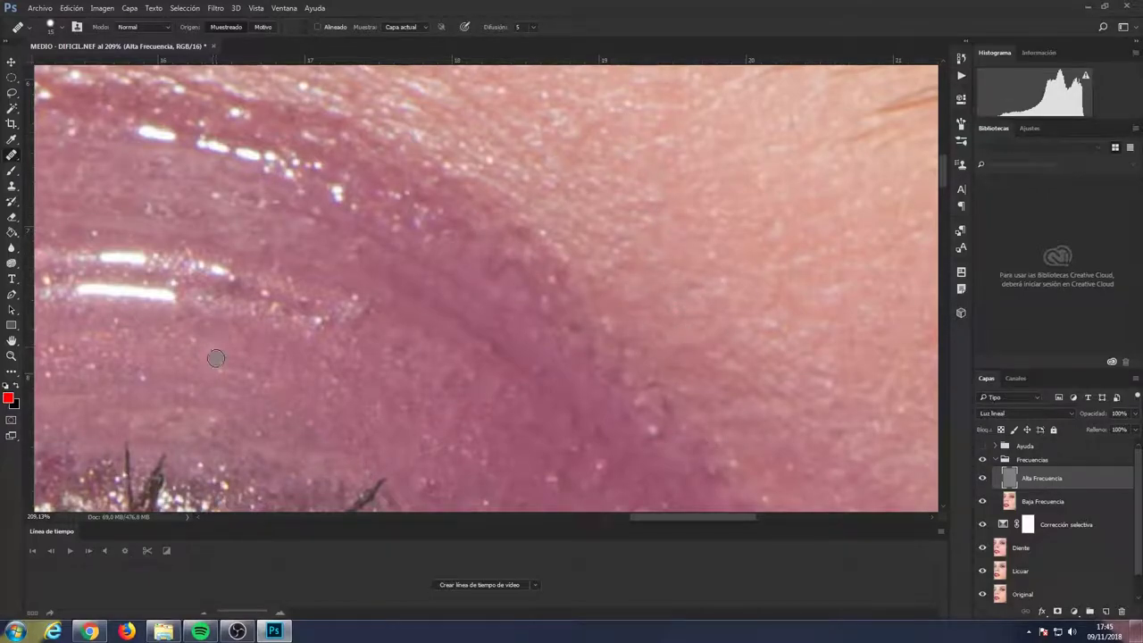
{"action": "key", "text": "ctrl+0"}
{"action": "scroll", "coordinate": [362, 397], "scroll_direction": "up", "scroll_amount": 5}
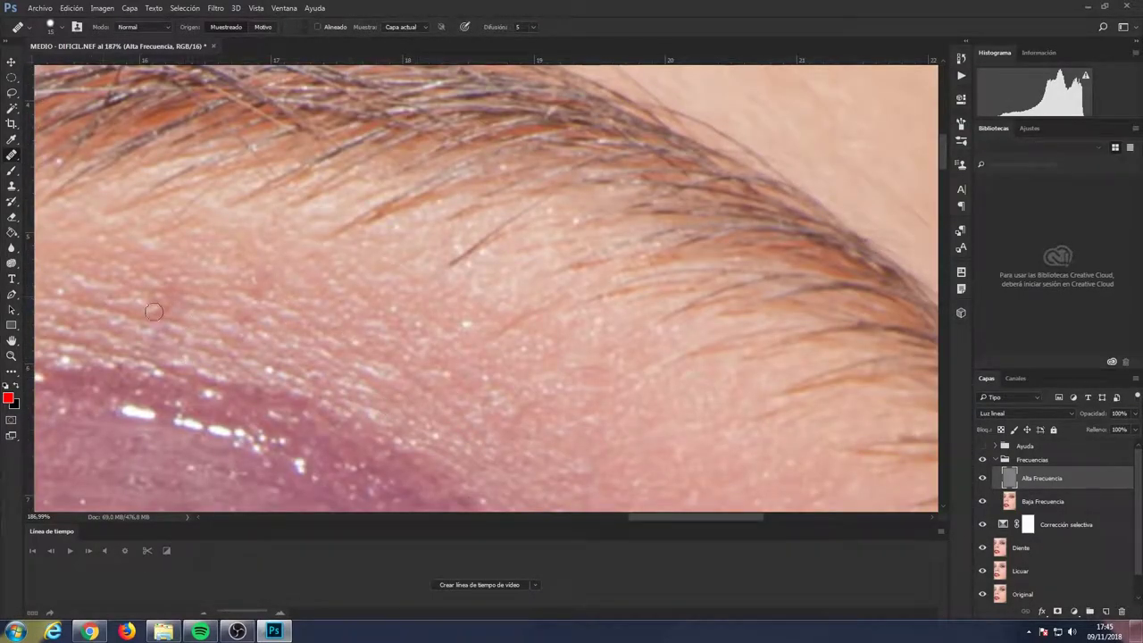
{"action": "scroll", "coordinate": [464, 258], "scroll_direction": "down", "scroll_amount": 10}
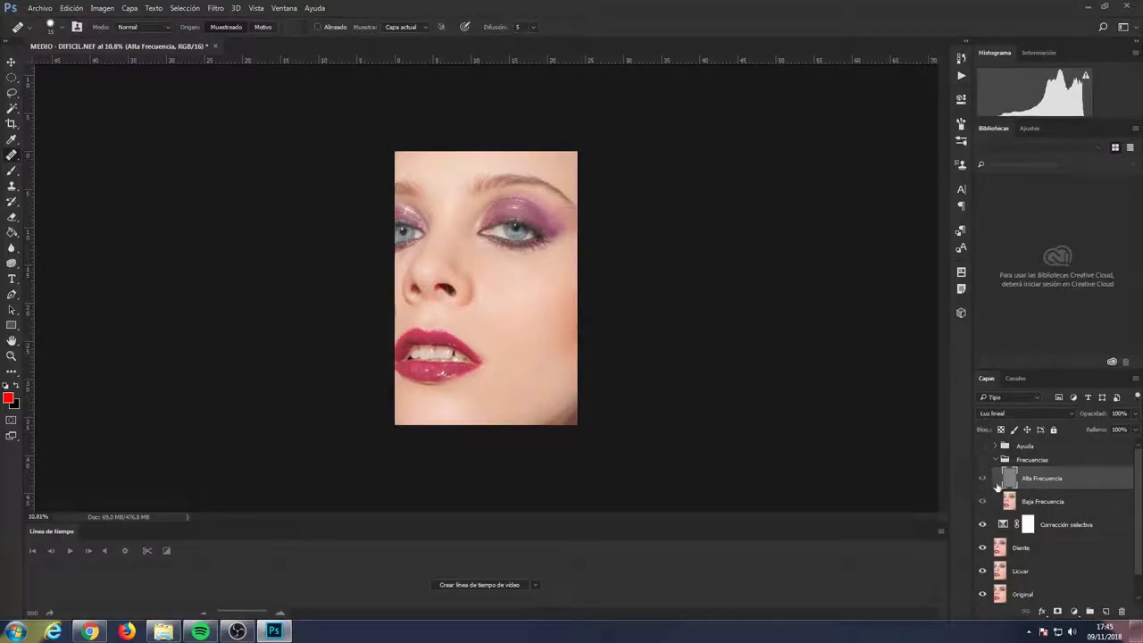
- Turn the Frecuencias group's visibility back on
{"action": "left_click", "coordinate": [983, 459]}
{"action": "scroll", "coordinate": [528, 327], "scroll_direction": "up", "scroll_amount": 3}
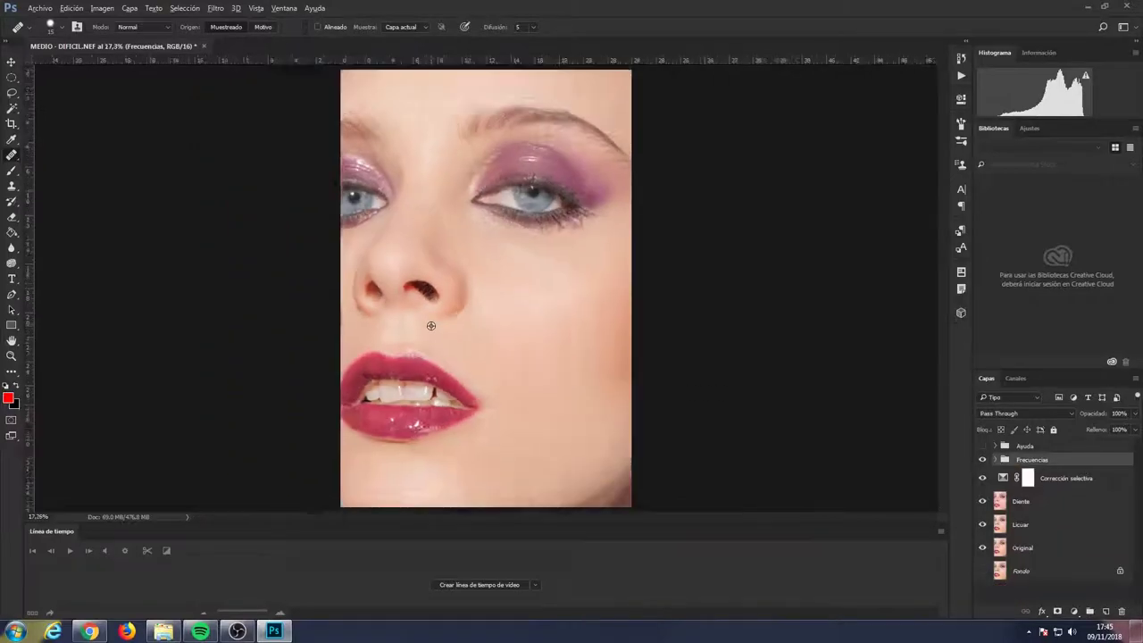
{"action": "scroll", "coordinate": [430, 326], "scroll_direction": "down", "scroll_amount": 1}
- Add a group named 'Dodge & Burn' above Frecuencias and bring up the adjustment-layer list
{"action": "left_click", "coordinate": [1089, 611]}
{"action": "type", "text": "Dodge &B"}
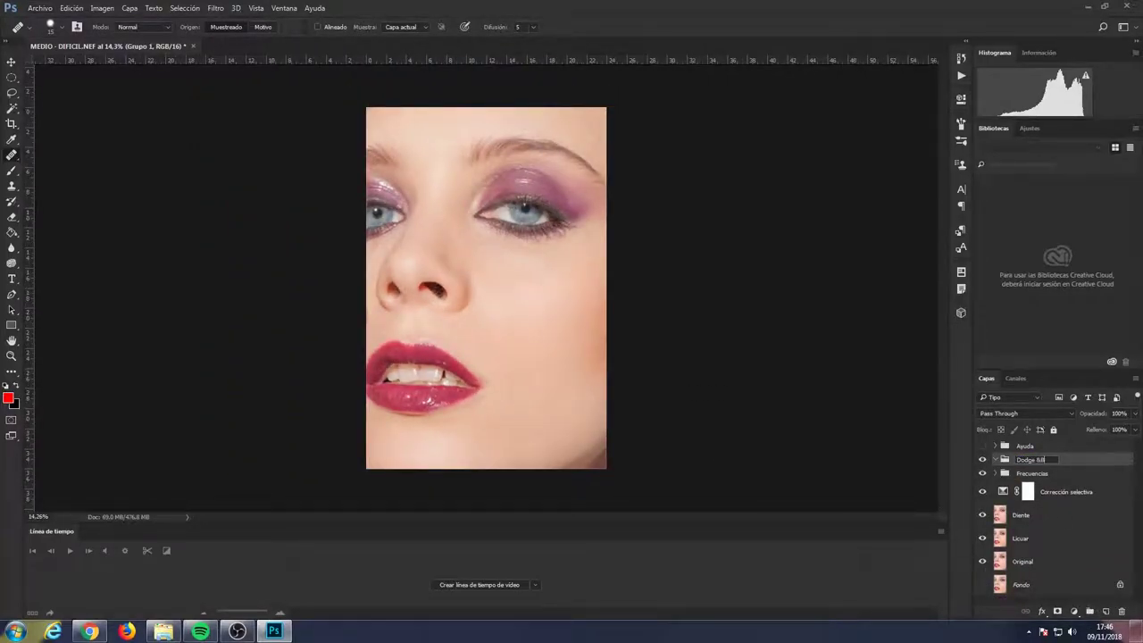
{"action": "type", "text": "urn"}
{"action": "key", "text": "Return"}
{"action": "left_click", "coordinate": [1073, 611]}
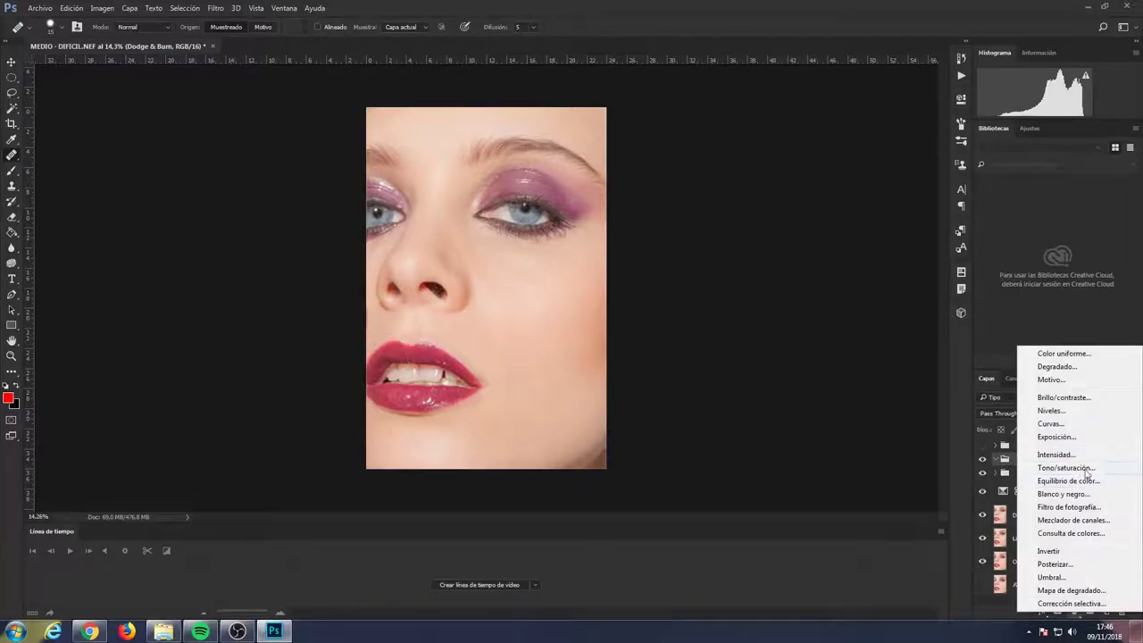
- Add a brightening Curves layer named Aclarar with an inverted black mask
{"action": "left_click", "coordinate": [1050, 423]}
{"action": "left_click_drag", "start_coordinate": [883, 206], "coordinate": [882, 190]}
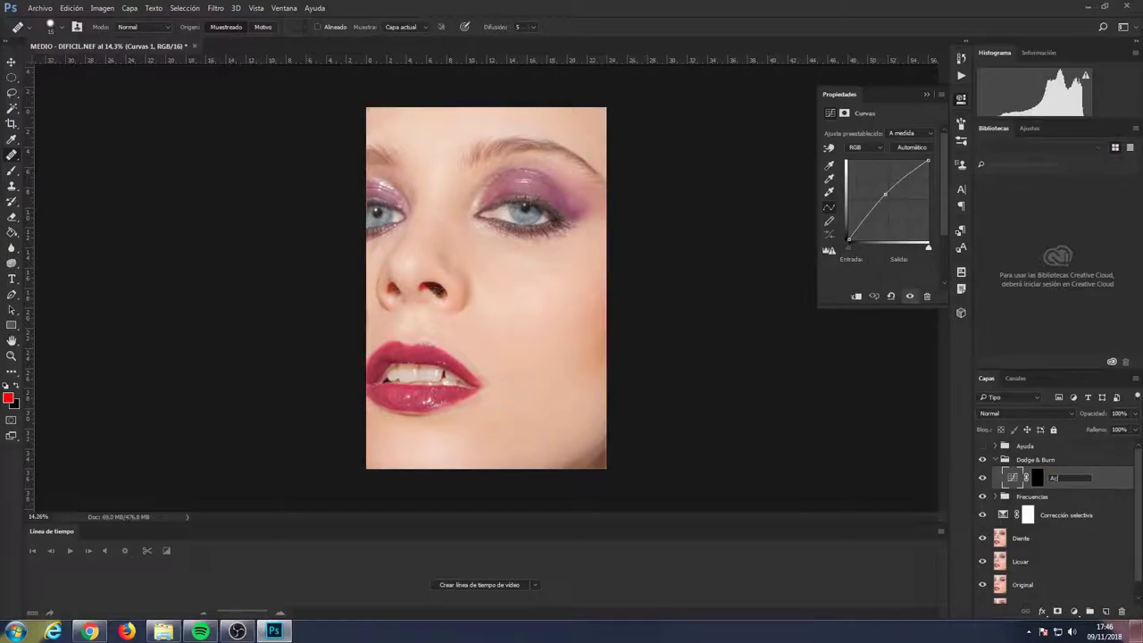
{"action": "key", "text": "ctrl+i"}
{"action": "double_click", "coordinate": [1062, 478]}
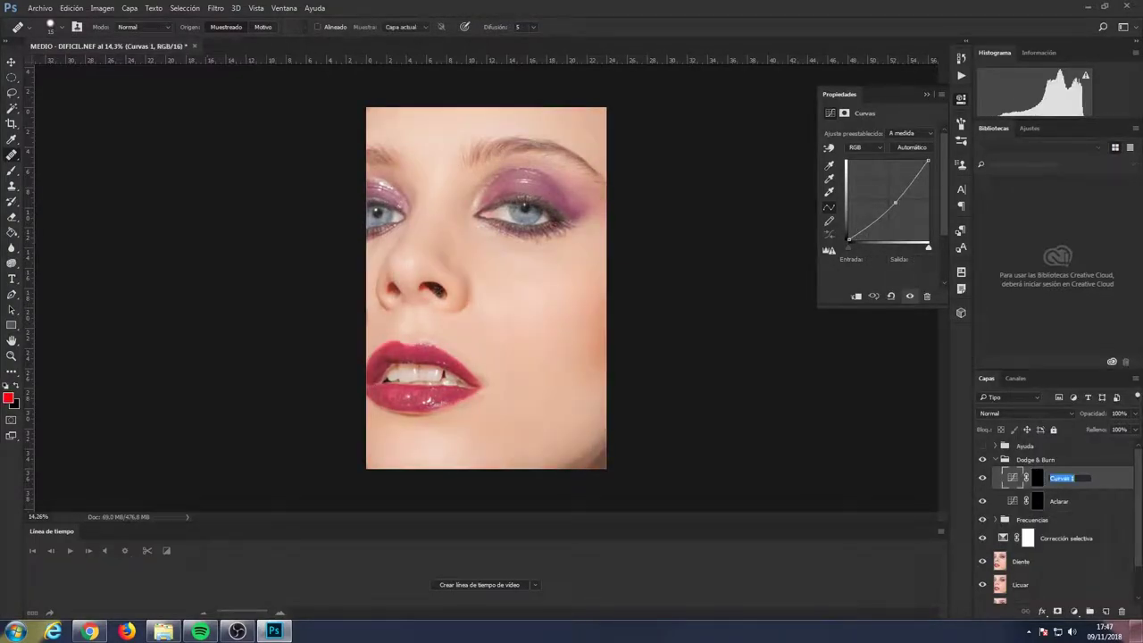
{"action": "type", "text": "Oscurecer"}
{"action": "left_click", "coordinate": [1108, 504]}
- Paint faint white with a 45 px brush on the Aclarar mask under the left eye
{"action": "key", "text": "b"}
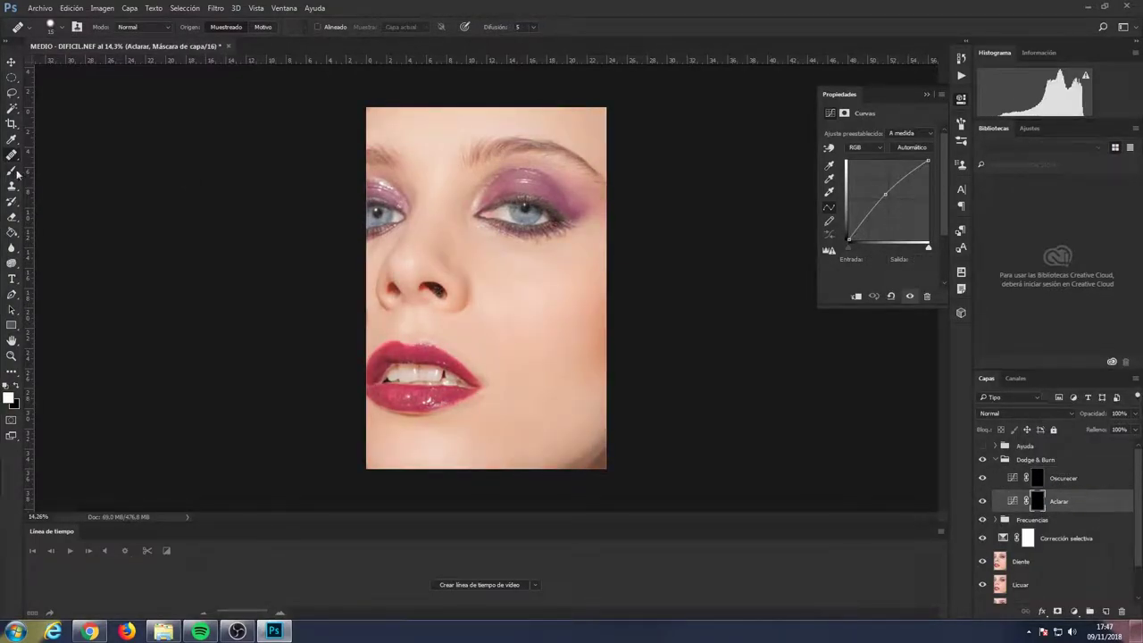
{"action": "scroll", "coordinate": [505, 262], "scroll_direction": "up", "scroll_amount": 5}
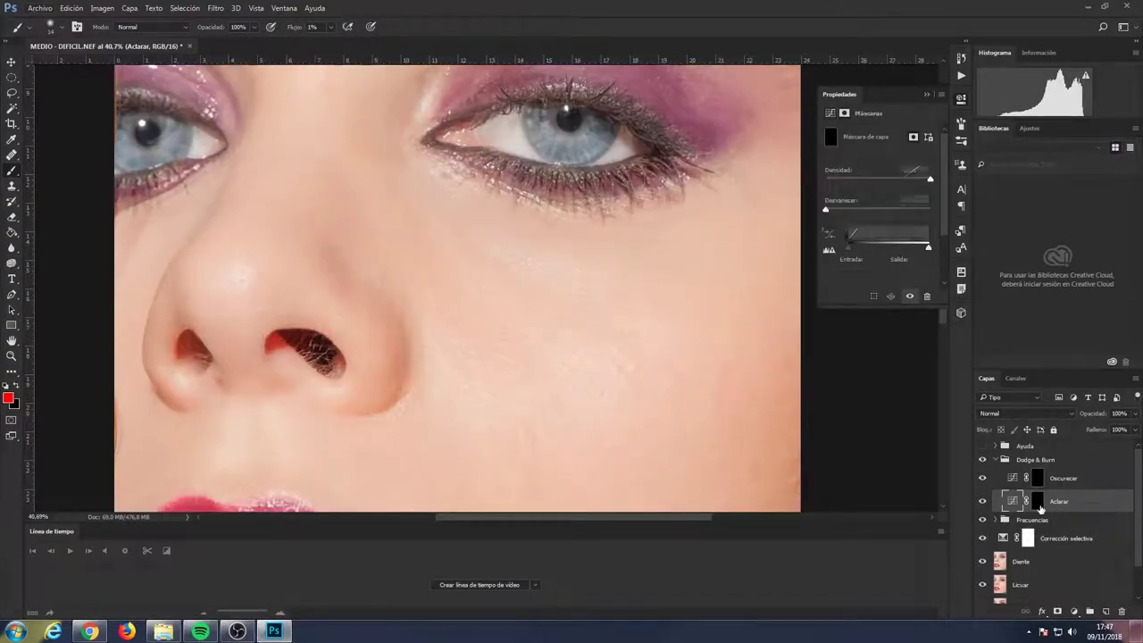
{"action": "left_click", "coordinate": [51, 26]}
{"action": "mouse_move", "coordinate": [510, 215]}
{"action": "left_mouse_down"}
{"action": "mouse_move", "coordinate": [471, 179]}
{"action": "mouse_move", "coordinate": [610, 197]}
{"action": "left_mouse_up"}
{"action": "left_click_drag", "start_coordinate": [185, 183], "coordinate": [168, 175]}
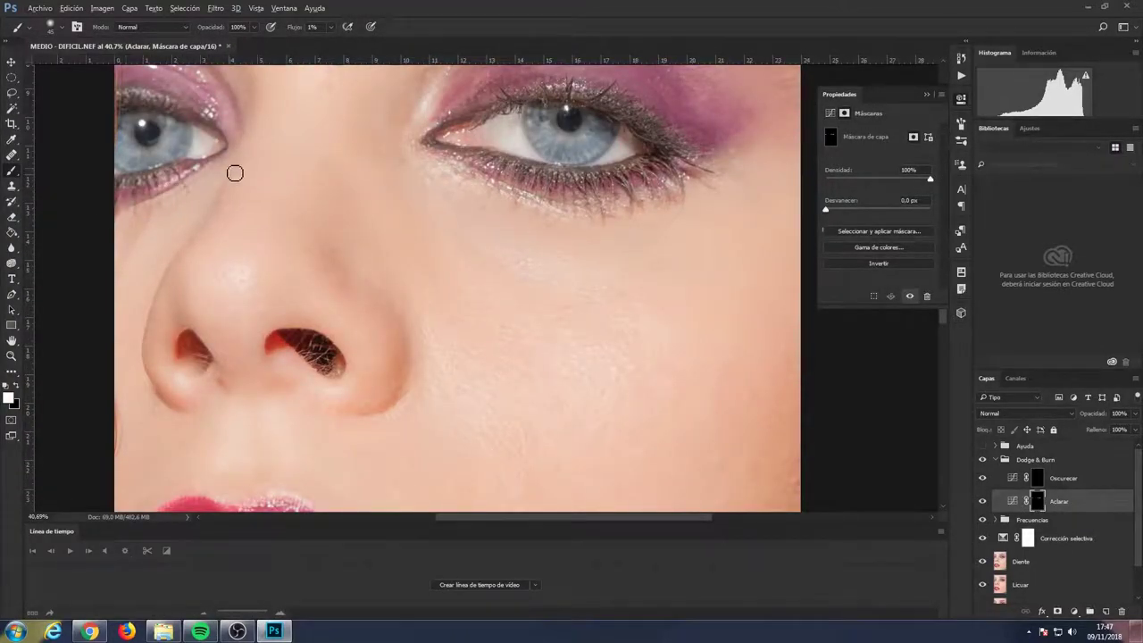
- Toggle the Aclarar layer off and on to compare the lightening
{"action": "scroll", "coordinate": [267, 173], "scroll_direction": "down", "scroll_amount": 3}
{"action": "scroll", "coordinate": [457, 167], "scroll_direction": "up", "scroll_amount": 3}
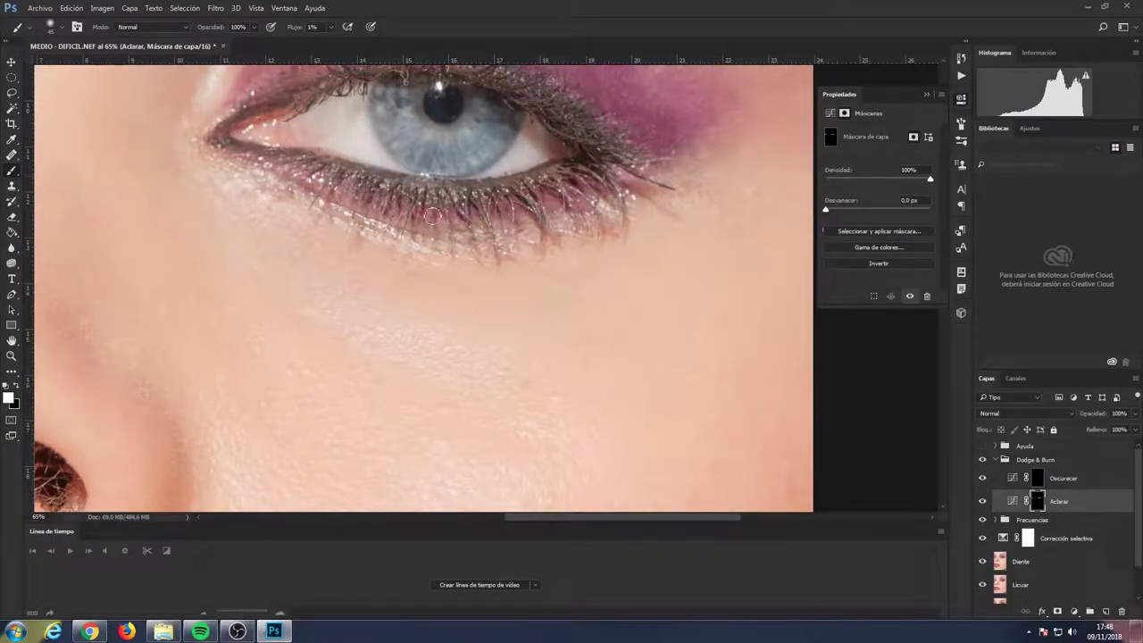
{"action": "scroll", "coordinate": [432, 215], "scroll_direction": "down", "scroll_amount": 3}
{"action": "scroll", "coordinate": [586, 235], "scroll_direction": "up", "scroll_amount": 3}
{"action": "scroll", "coordinate": [722, 303], "scroll_direction": "down", "scroll_amount": 4}
{"action": "left_click", "coordinate": [983, 501]}
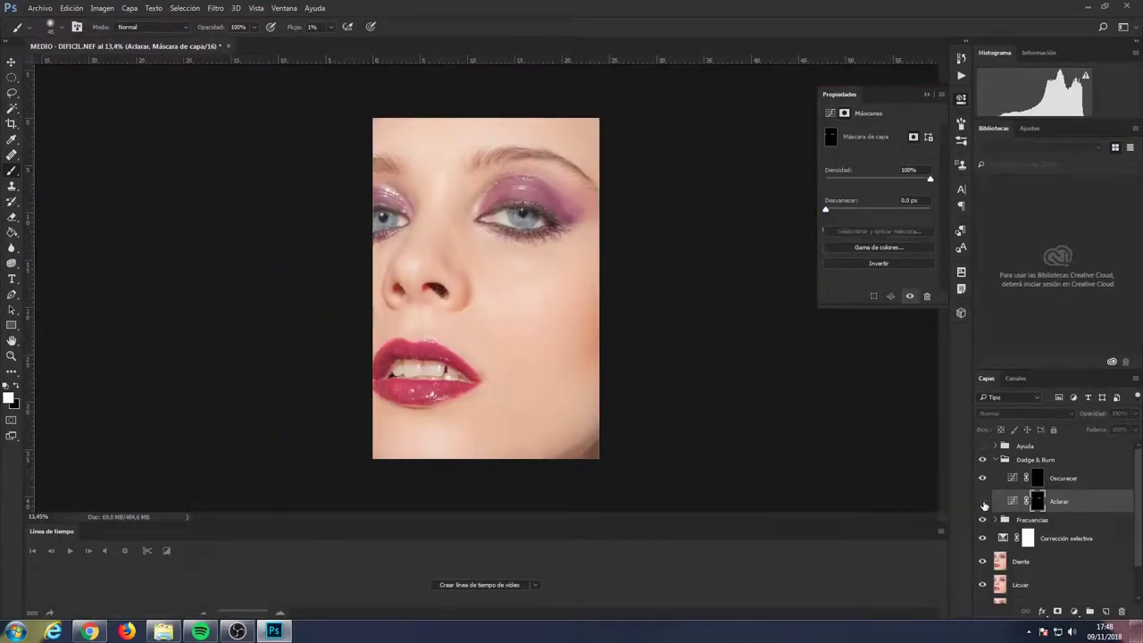
{"action": "left_click", "coordinate": [983, 503]}
{"action": "left_click", "coordinate": [983, 503]}
{"action": "left_click", "coordinate": [984, 503]}
- Collapse Dodge & Burn and stamp all visible layers into a new layer named 'Paso Alto'
{"action": "left_click", "coordinate": [996, 459]}
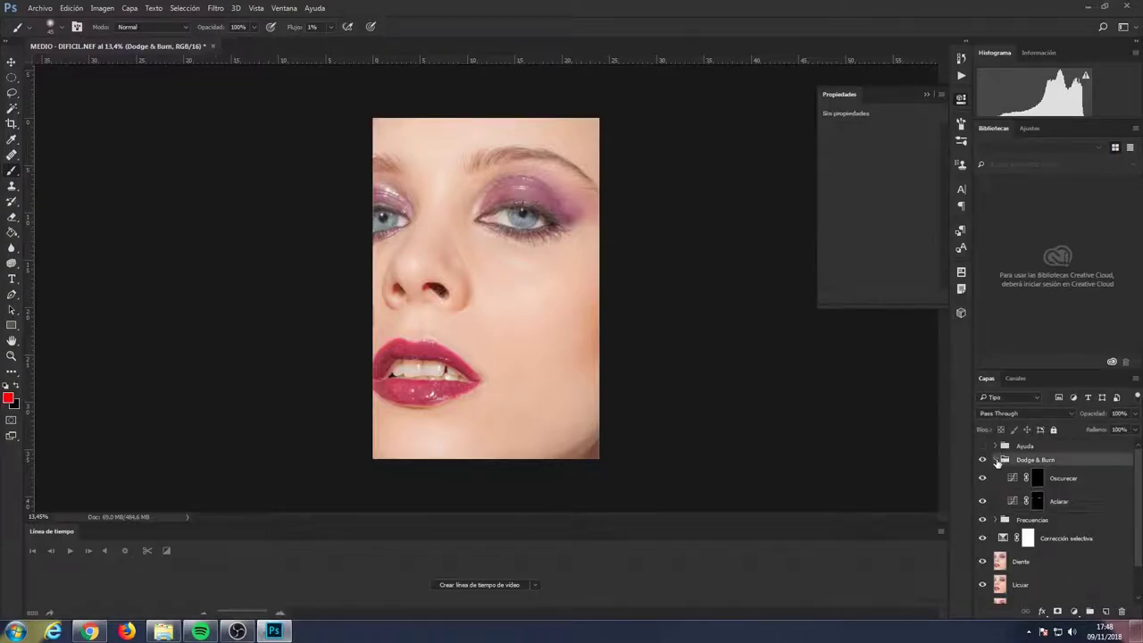
{"action": "key", "text": "ctrl+shift+alt+e"}
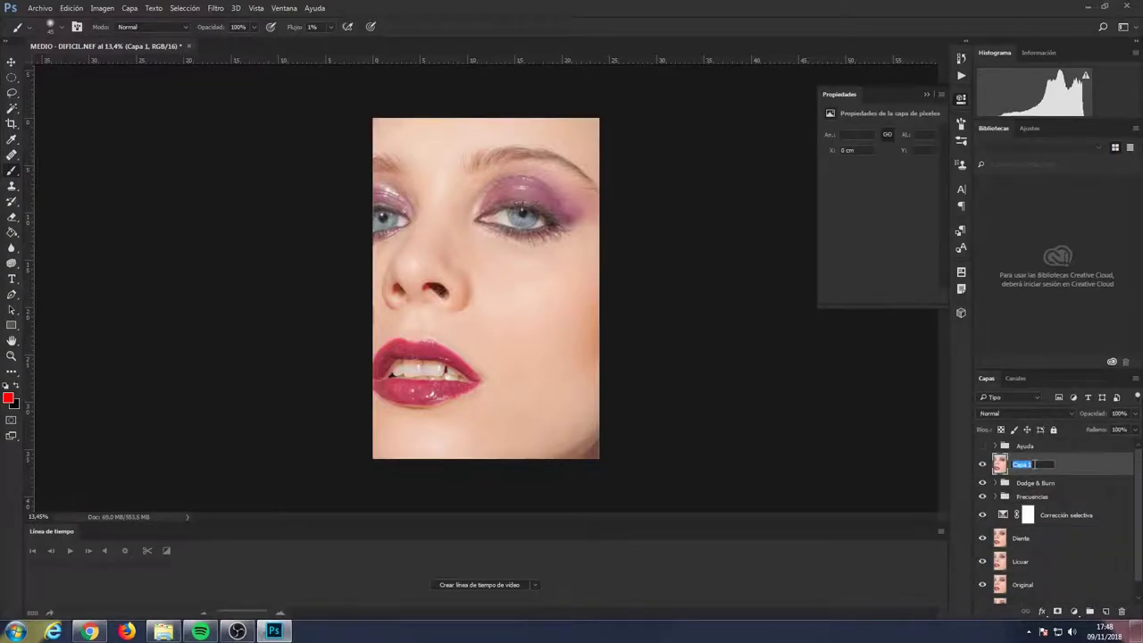
{"action": "type", "text": "Paso Alto"}
{"action": "key", "text": "Return"}
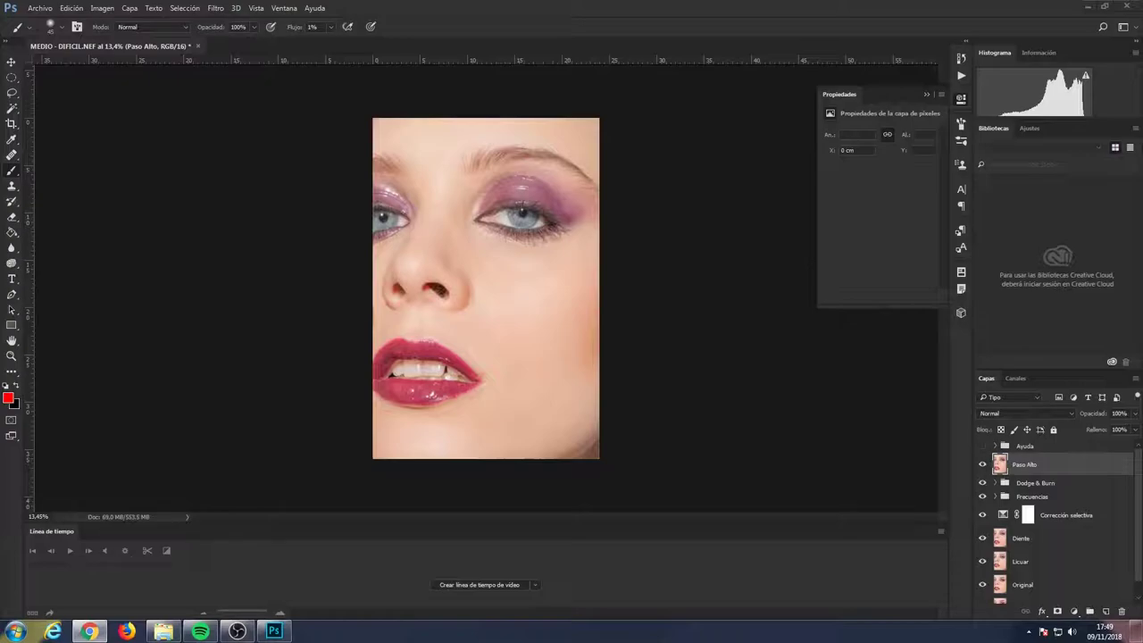
- Invert the Paso Alto layer and set its blend mode to Luz lineal
{"action": "key", "text": "ctrl+i"}
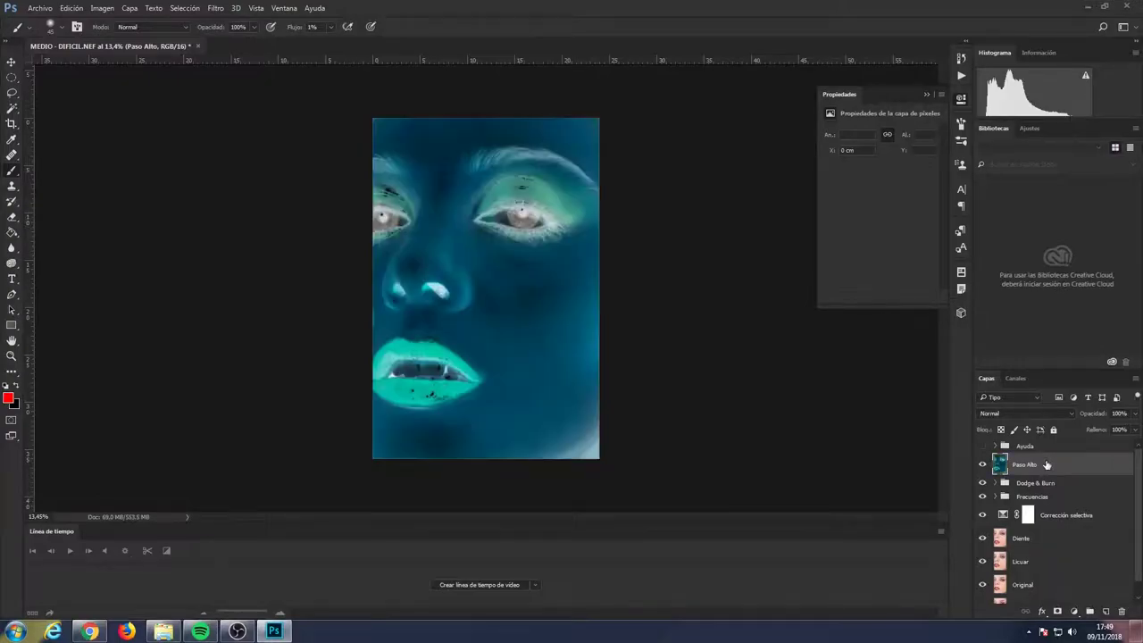
{"action": "left_click", "coordinate": [1027, 414]}
{"action": "left_click", "coordinate": [1009, 332]}
- Apply High Pass at radius 18 plus a Gaussian blur, and rename the layer 'Paso Alto 18'
{"action": "left_click", "coordinate": [216, 8]}
{"action": "left_click", "coordinate": [170, 287]}
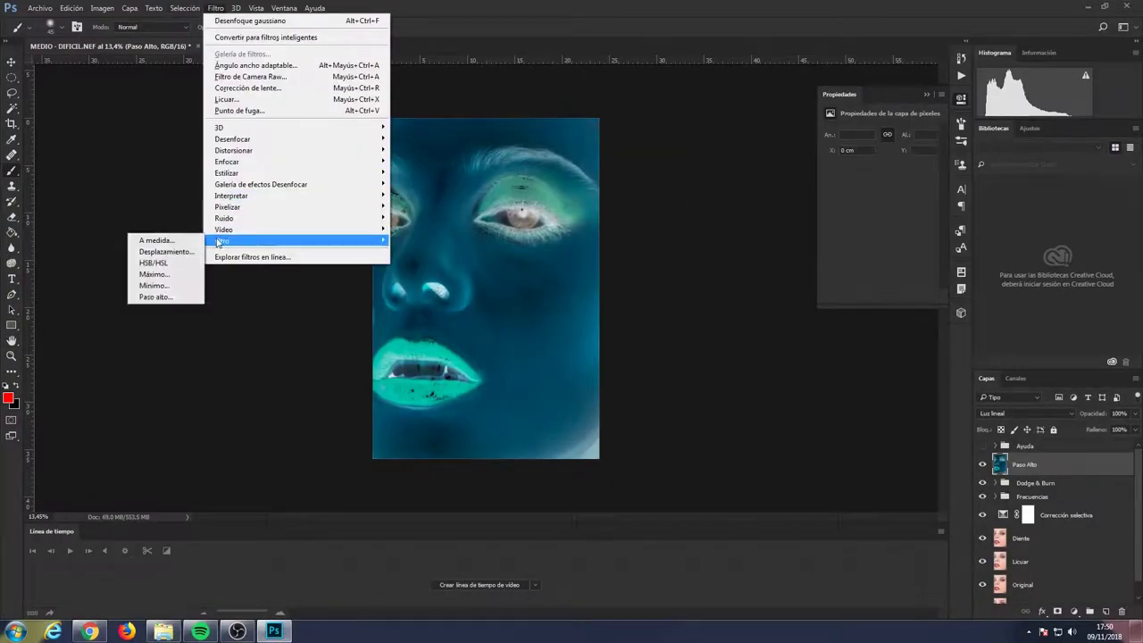
{"action": "type", "text": "18"}
{"action": "key", "text": "Return"}
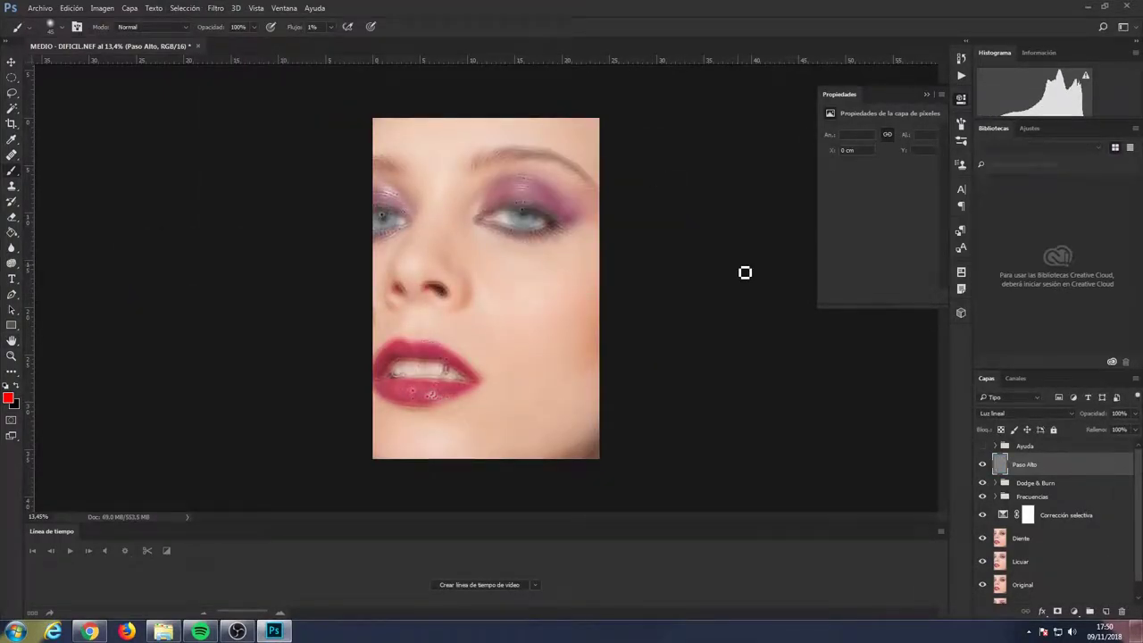
{"action": "left_click", "coordinate": [215, 8]}
{"action": "left_click", "coordinate": [429, 224]}
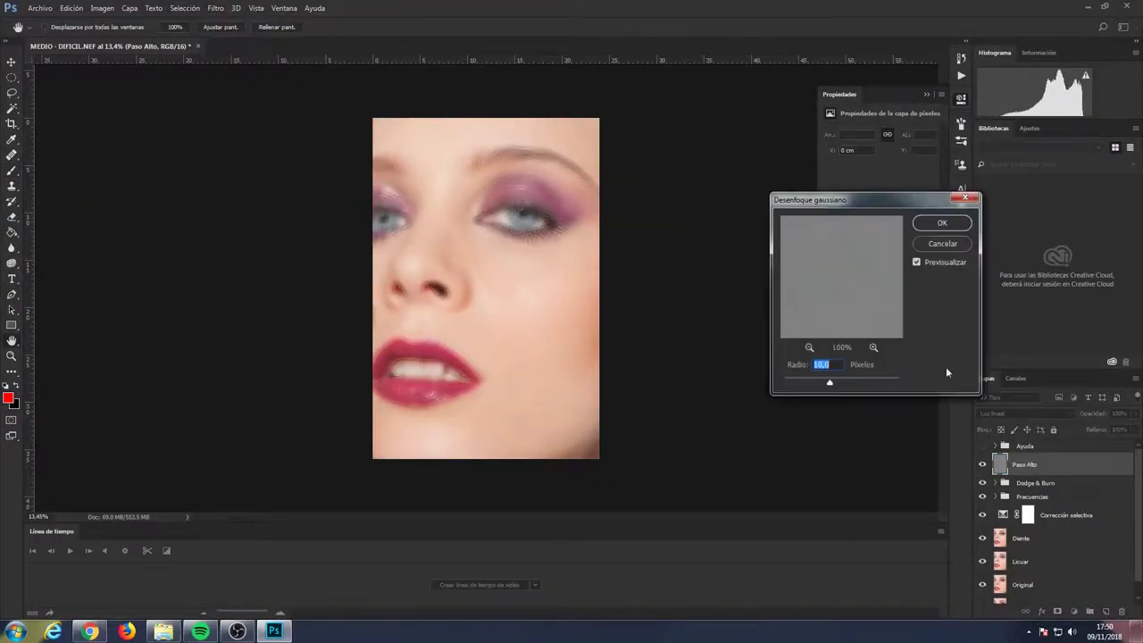
{"action": "left_click", "coordinate": [943, 232]}
{"action": "type", "text": "Paso Alto 18"}
{"action": "key", "text": "Return"}
- Set split Blend If brightness limits in Paso Alto 18's blending options
{"action": "right_click", "coordinate": [1041, 465]}
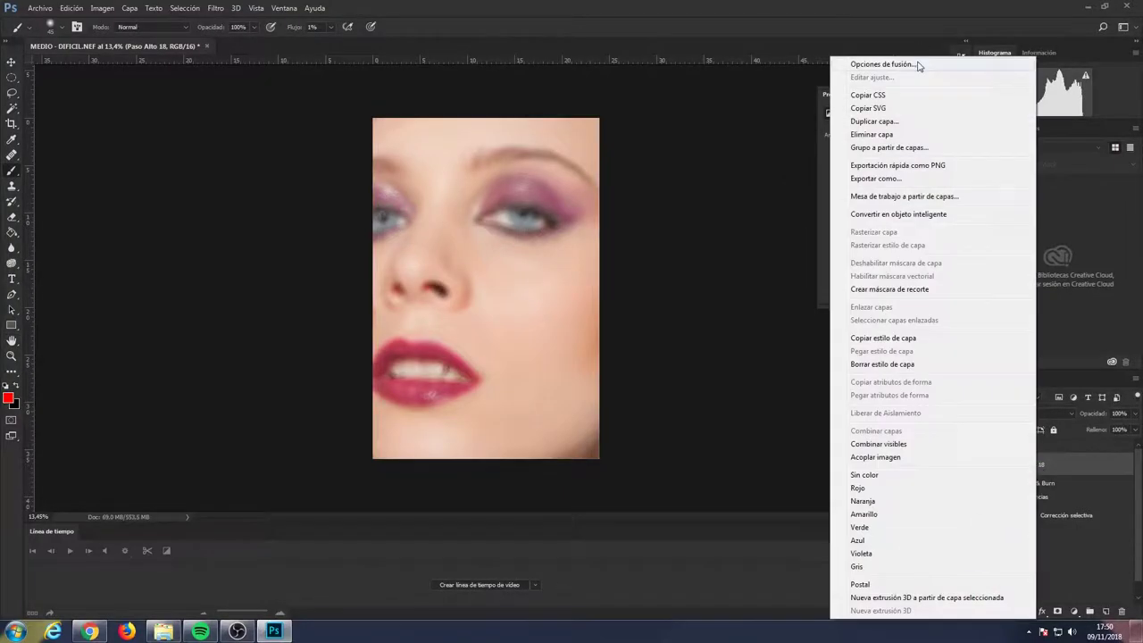
{"action": "left_click", "coordinate": [893, 63]}
{"action": "mouse_move", "coordinate": [813, 302]}
{"action": "left_mouse_down"}
{"action": "mouse_move", "coordinate": [932, 307]}
{"action": "mouse_move", "coordinate": [934, 330]}
{"action": "mouse_move", "coordinate": [860, 330]}
{"action": "left_mouse_up"}
{"action": "key", "text": "ctrl+z"}
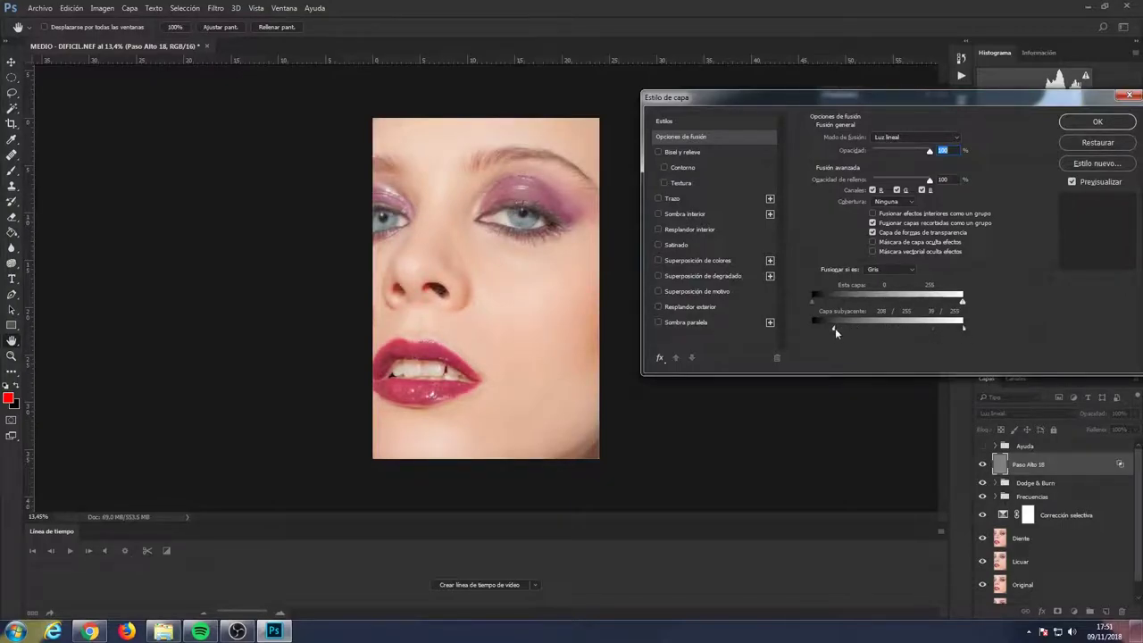
{"action": "key", "text": "Return"}
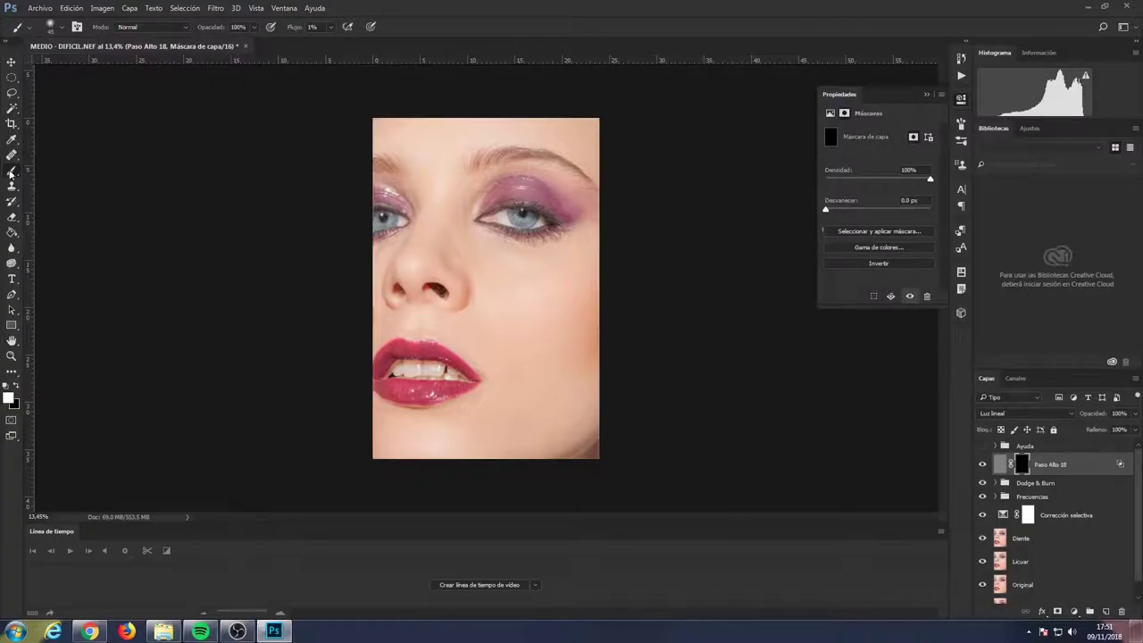
- Set the brush to about 60% opacity and 100% flow
{"action": "right_click", "coordinate": [67, 93]}
{"action": "left_click_drag", "start_coordinate": [257, 27], "coordinate": [233, 44]}
{"action": "key", "text": "shift+0"}
{"action": "scroll", "coordinate": [565, 408], "scroll_direction": "up", "scroll_amount": 3}
- Compare Paso Alto 18 on and off, then hide it and stamp the visible layers
{"action": "left_click", "coordinate": [982, 464]}
{"action": "scroll", "coordinate": [459, 319], "scroll_direction": "down", "scroll_amount": 3}
{"action": "scroll", "coordinate": [451, 296], "scroll_direction": "up", "scroll_amount": 3}
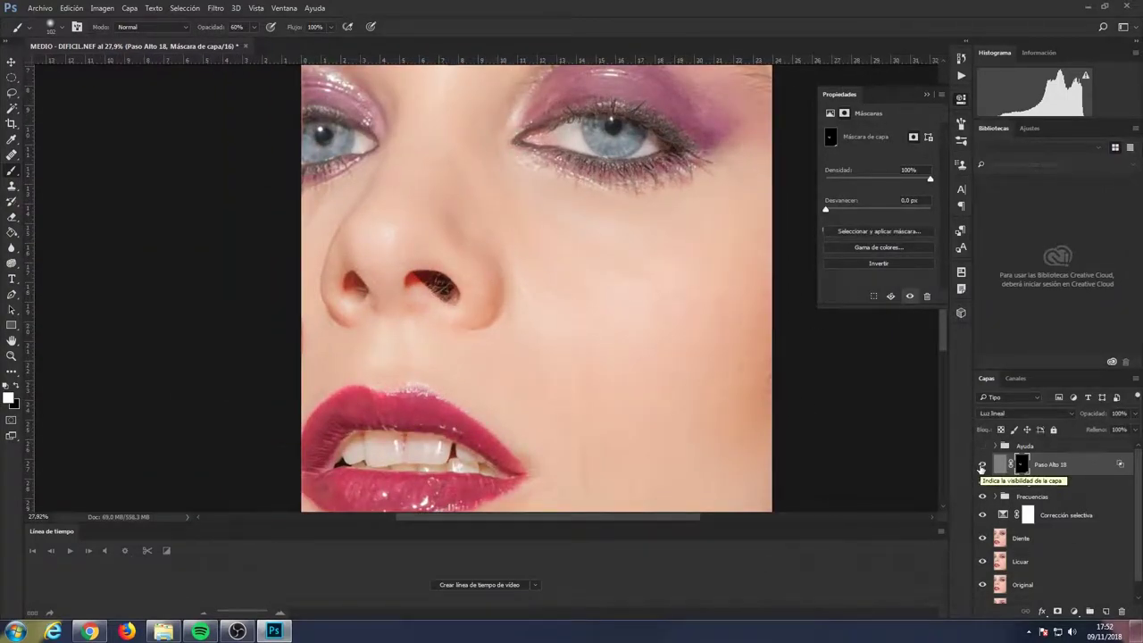
{"action": "scroll", "coordinate": [449, 292], "scroll_direction": "down", "scroll_amount": 3}
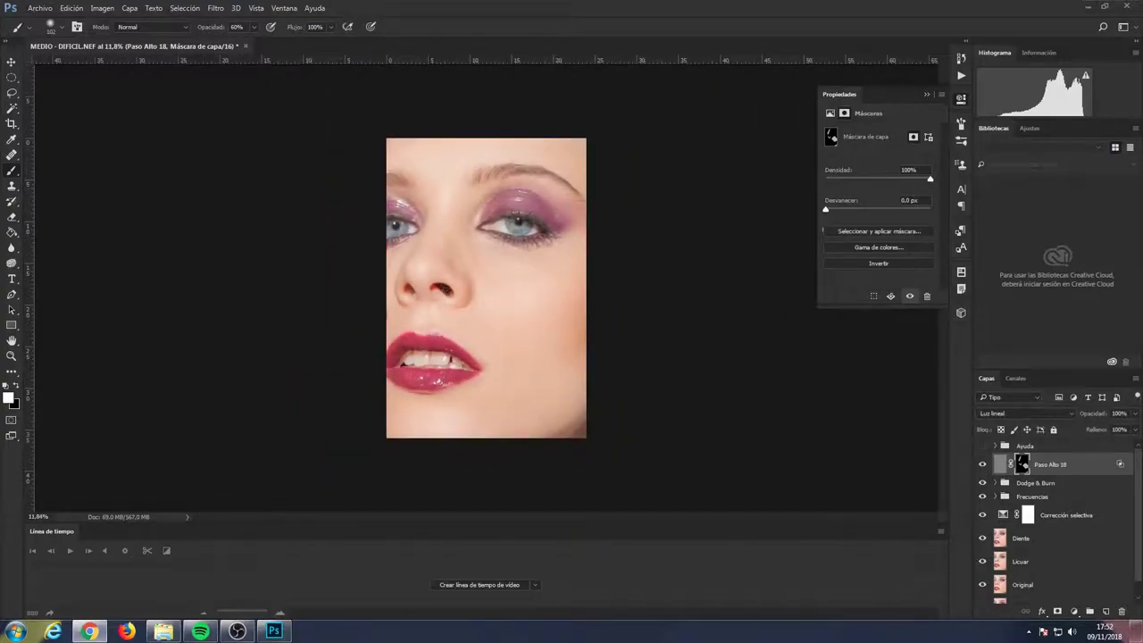
{"action": "left_click", "coordinate": [982, 464]}
{"action": "key", "text": "ctrl+alt+shift+e"}
- Rename the stamped layer 'Paso Alto 36', invert it, and set it to Luz lineal
{"action": "double_click", "coordinate": [1022, 488]}
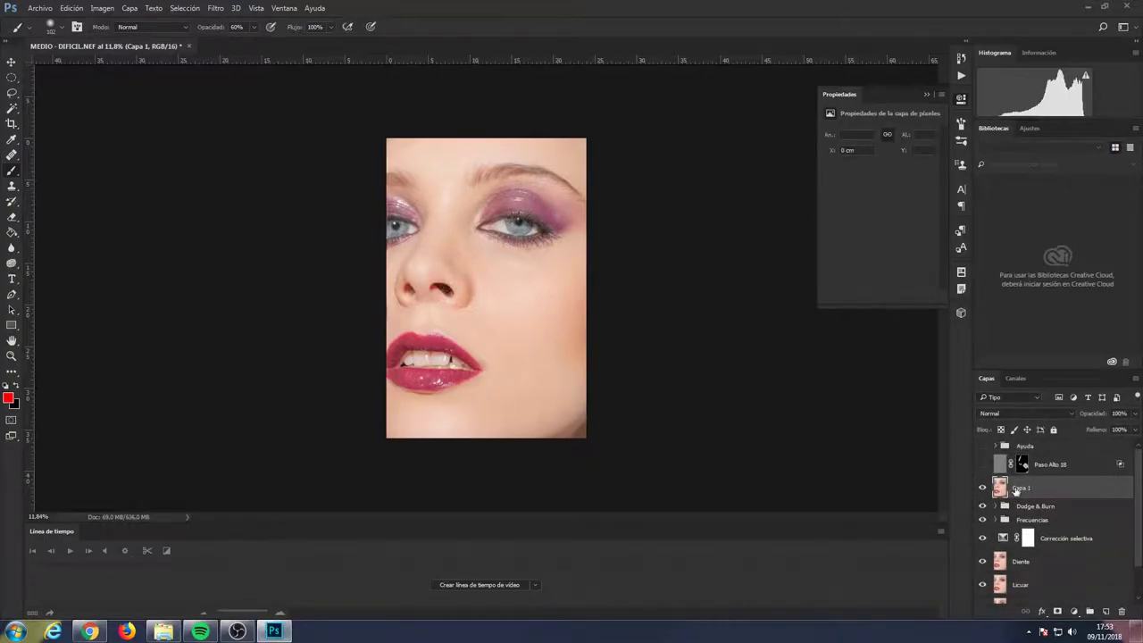
{"action": "type", "text": "Paso Alto 36"}
{"action": "key", "text": "Return"}
{"action": "key", "text": "ctrl+i"}
{"action": "left_click", "coordinate": [1027, 413]}
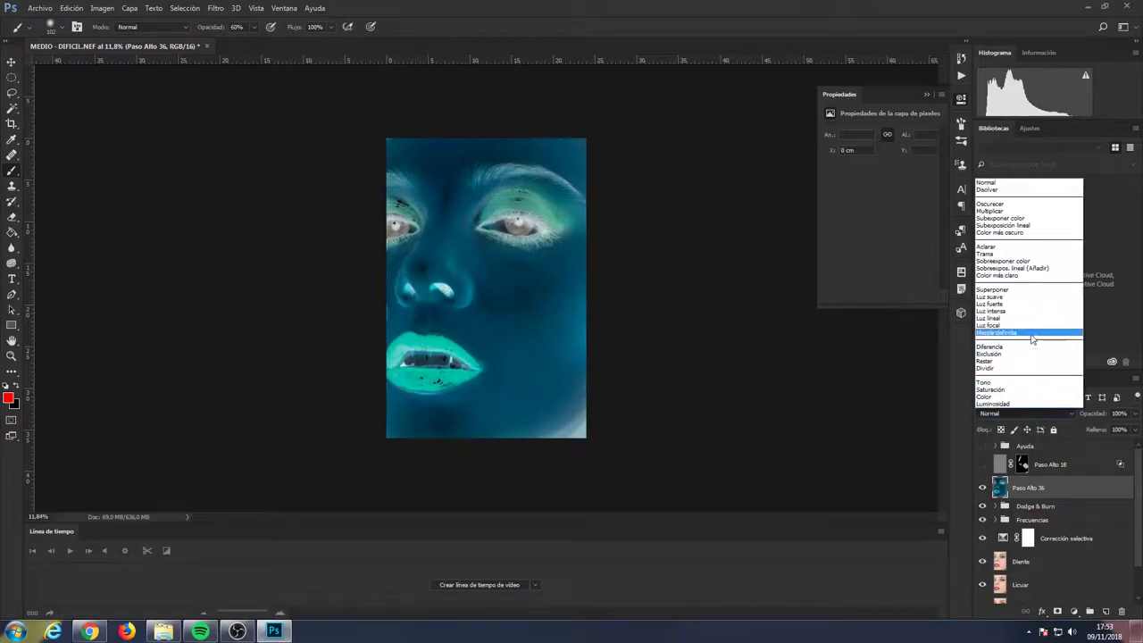
{"action": "left_click", "coordinate": [1020, 327]}
- Apply High Pass at radius 36 and add a black mask to Paso Alto 36
{"action": "left_click", "coordinate": [216, 8]}
{"action": "left_click", "coordinate": [169, 297]}
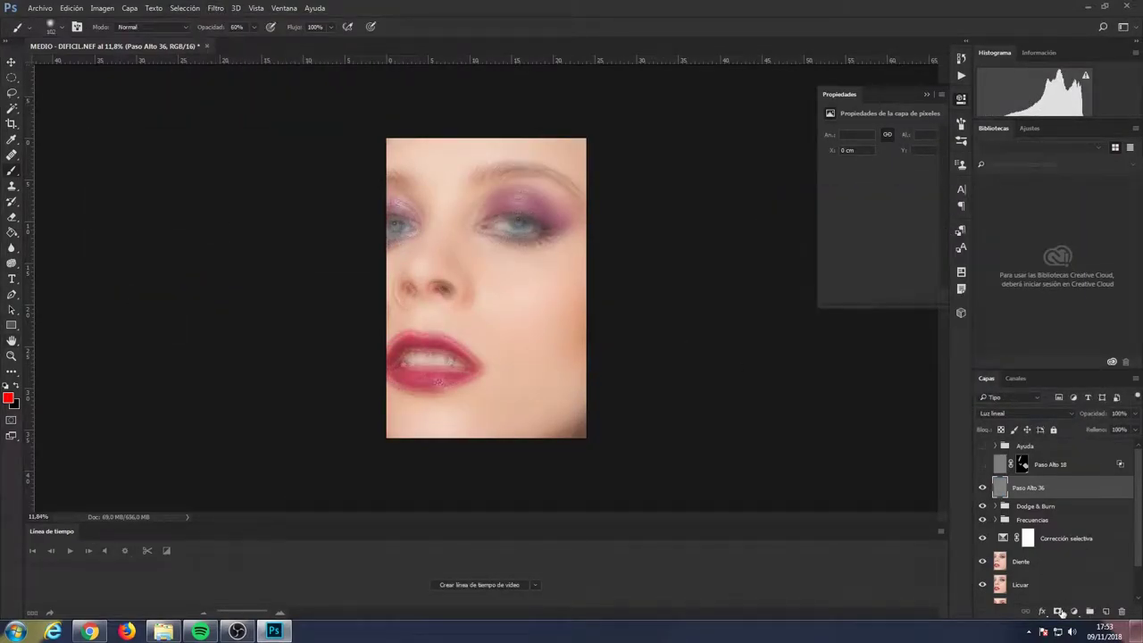
{"action": "left_click", "coordinate": [1061, 612], "text": "alt"}
{"action": "key", "text": "s"}
{"action": "scroll", "coordinate": [221, 258], "scroll_direction": "up", "scroll_amount": 3}
- Switch to the Brush and adjust its settings for painting the Paso Alto 36 mask
{"action": "key", "text": "b"}
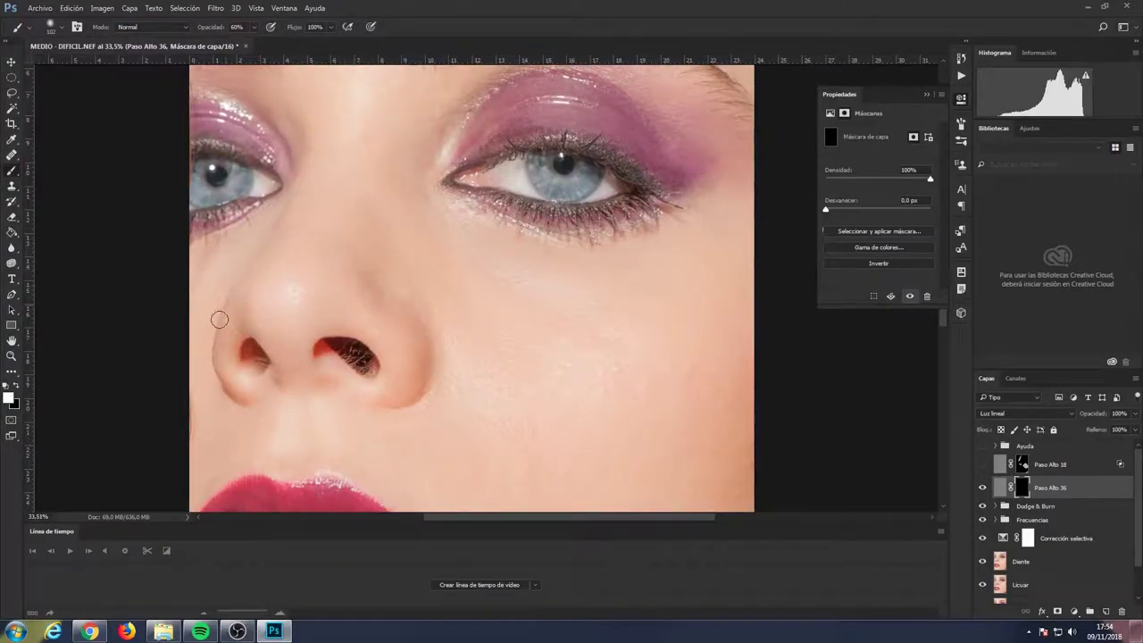
{"action": "scroll", "coordinate": [403, 352], "scroll_direction": "up", "scroll_amount": 2}
{"action": "scroll", "coordinate": [363, 259], "scroll_direction": "up", "scroll_amount": 1}
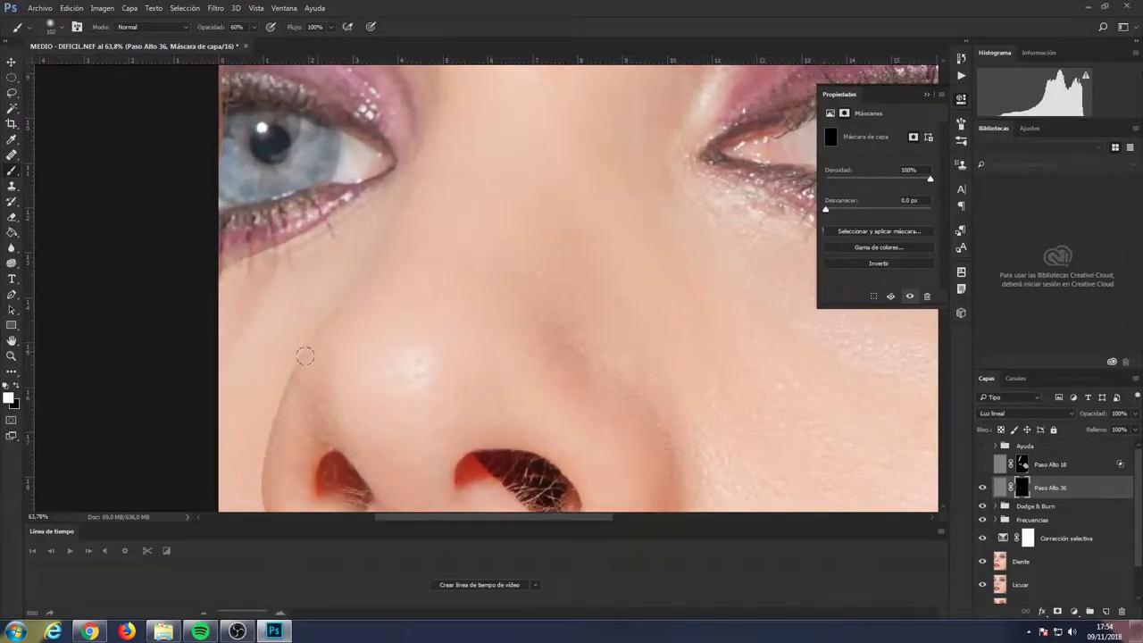
{"action": "scroll", "coordinate": [306, 357], "scroll_direction": "down", "scroll_amount": 2}
{"action": "scroll", "coordinate": [324, 434], "scroll_direction": "up", "scroll_amount": 3}
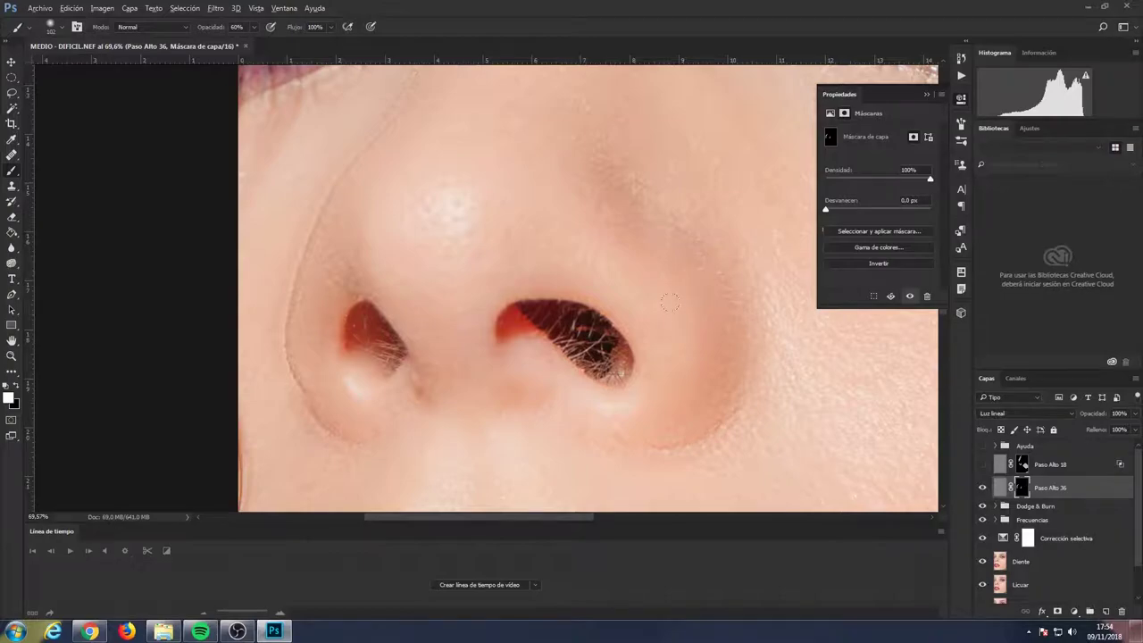
{"action": "scroll", "coordinate": [669, 303], "scroll_direction": "down", "scroll_amount": 4}
{"action": "left_click", "coordinate": [56, 26]}
{"action": "left_click", "coordinate": [625, 152]}
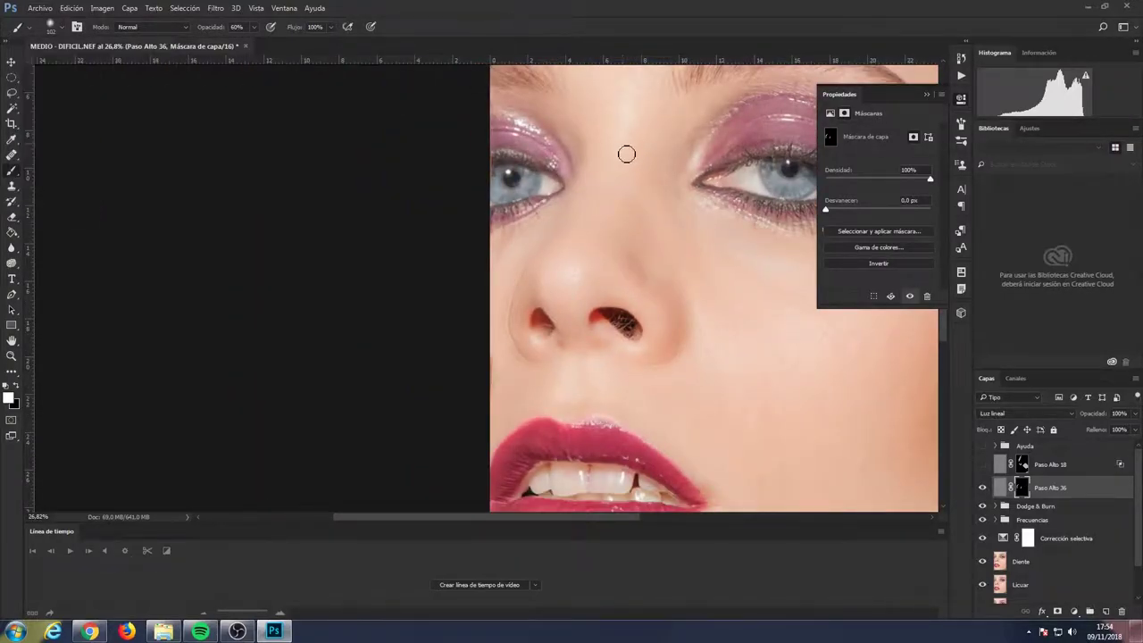
{"action": "scroll", "coordinate": [449, 114], "scroll_direction": "down", "scroll_amount": 2}
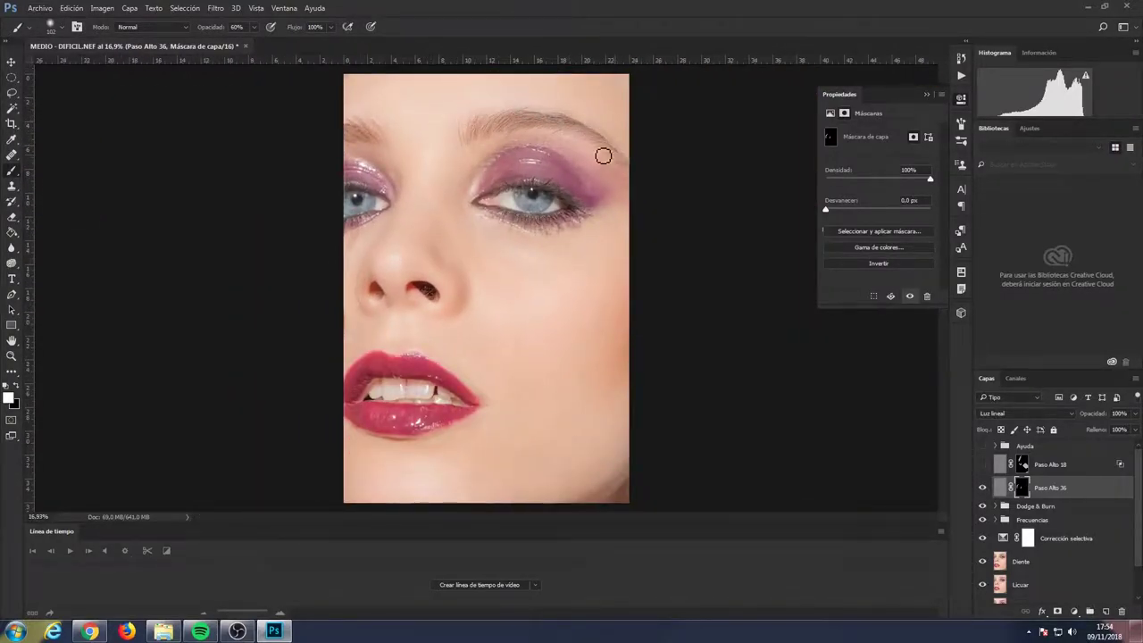
{"action": "scroll", "coordinate": [425, 415], "scroll_direction": "up", "scroll_amount": 3}
{"action": "scroll", "coordinate": [411, 438], "scroll_direction": "down", "scroll_amount": 3}
{"action": "scroll", "coordinate": [536, 205], "scroll_direction": "up", "scroll_amount": 2}
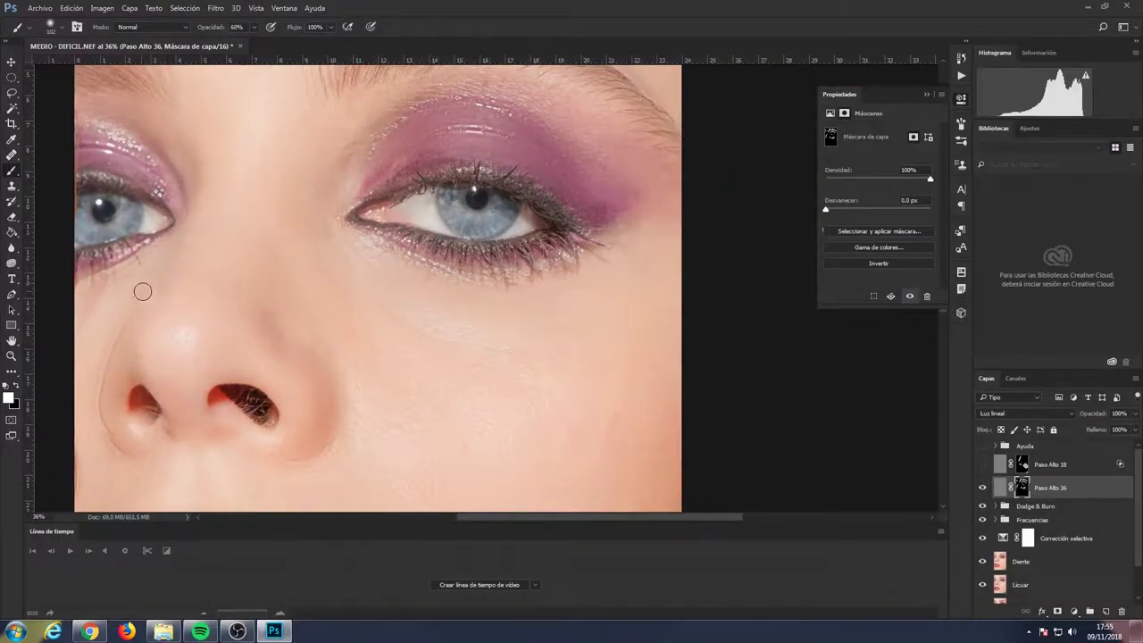
{"action": "scroll", "coordinate": [513, 263], "scroll_direction": "down", "scroll_amount": 5}
{"action": "scroll", "coordinate": [541, 260], "scroll_direction": "up", "scroll_amount": 5}
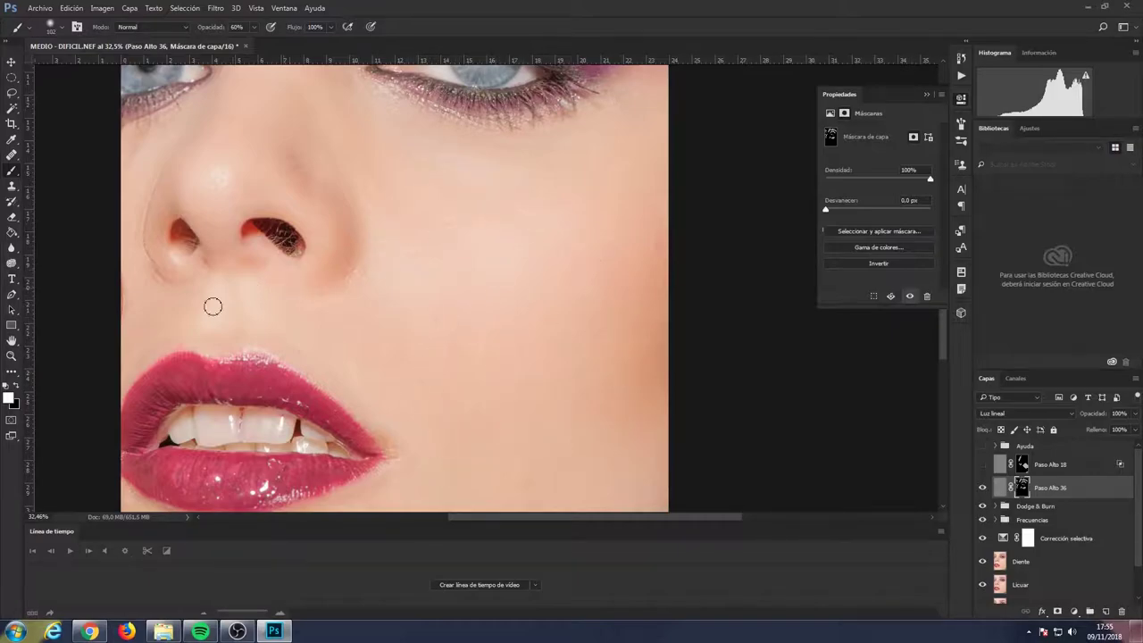
- Move Paso Alto 18 below Paso Alto 36 and make it visible again
{"action": "left_click_drag", "start_coordinate": [1045, 464], "coordinate": [985, 490]}
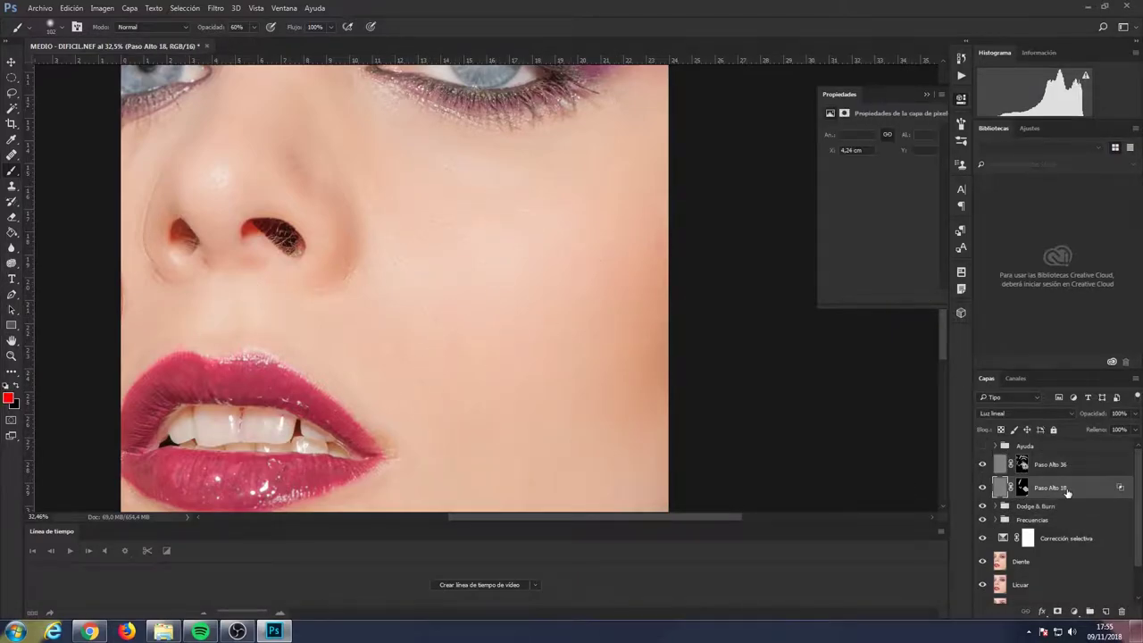
{"action": "left_click", "coordinate": [983, 488]}
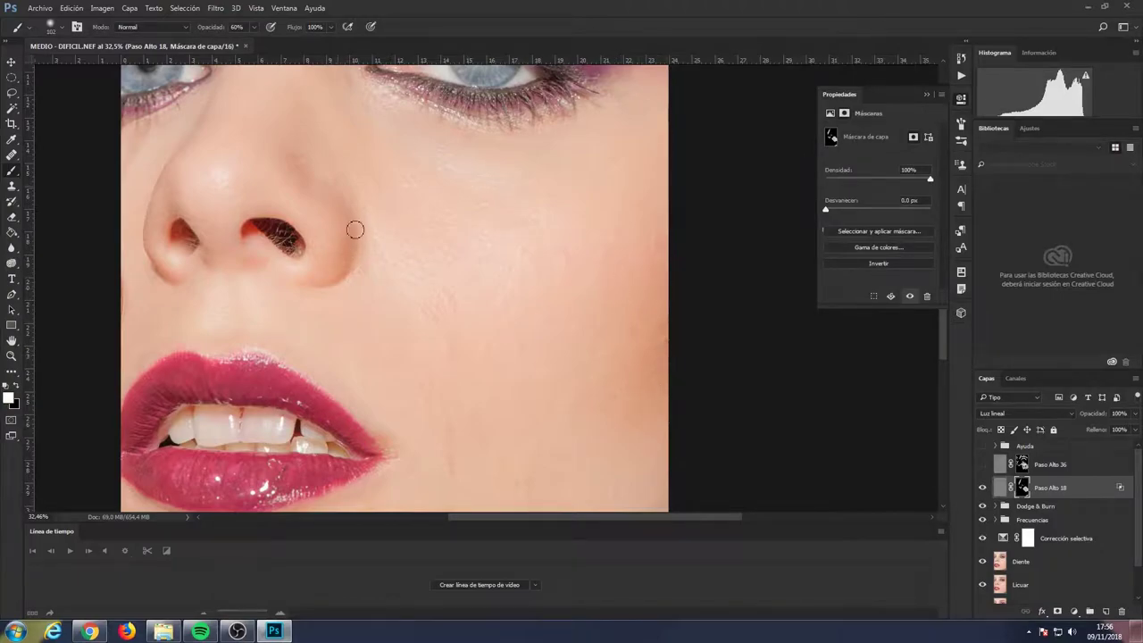
{"action": "scroll", "coordinate": [355, 230], "scroll_direction": "down", "scroll_amount": 3}
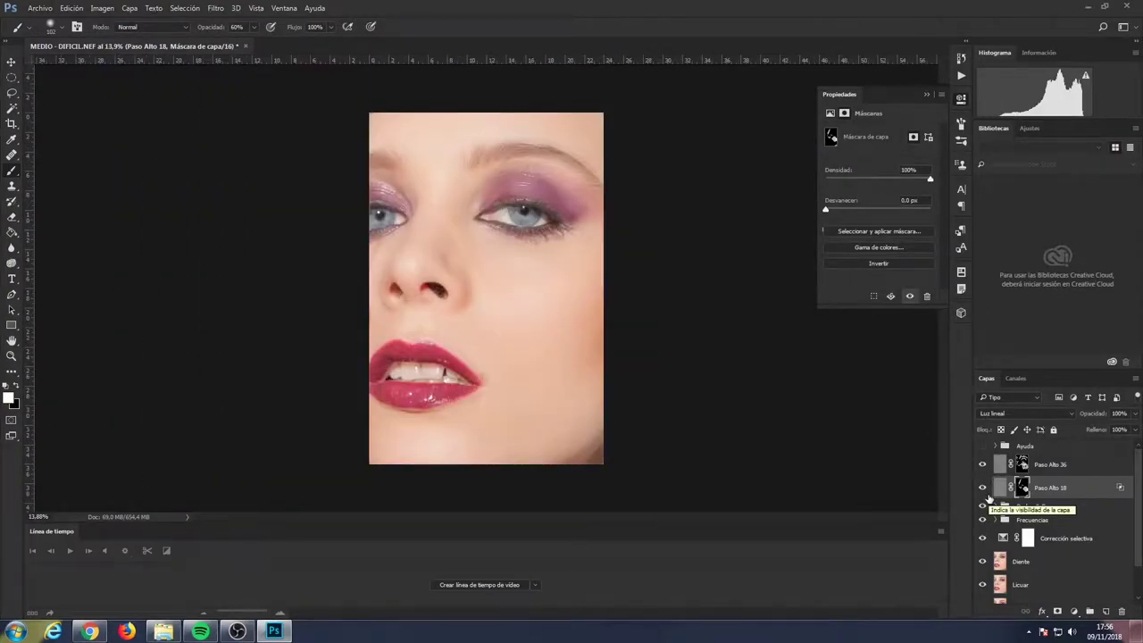
- Group both high-pass layers as 'Paso Alto' in Pass Through and add an empty layer above
{"action": "left_click", "coordinate": [1050, 465], "text": "shift"}
{"action": "key", "text": "ctrl+g"}
{"action": "double_click", "coordinate": [1031, 459]}
{"action": "type", "text": "Paso Alto"}
{"action": "key", "text": "Return"}
{"action": "left_click", "coordinate": [1018, 414]}
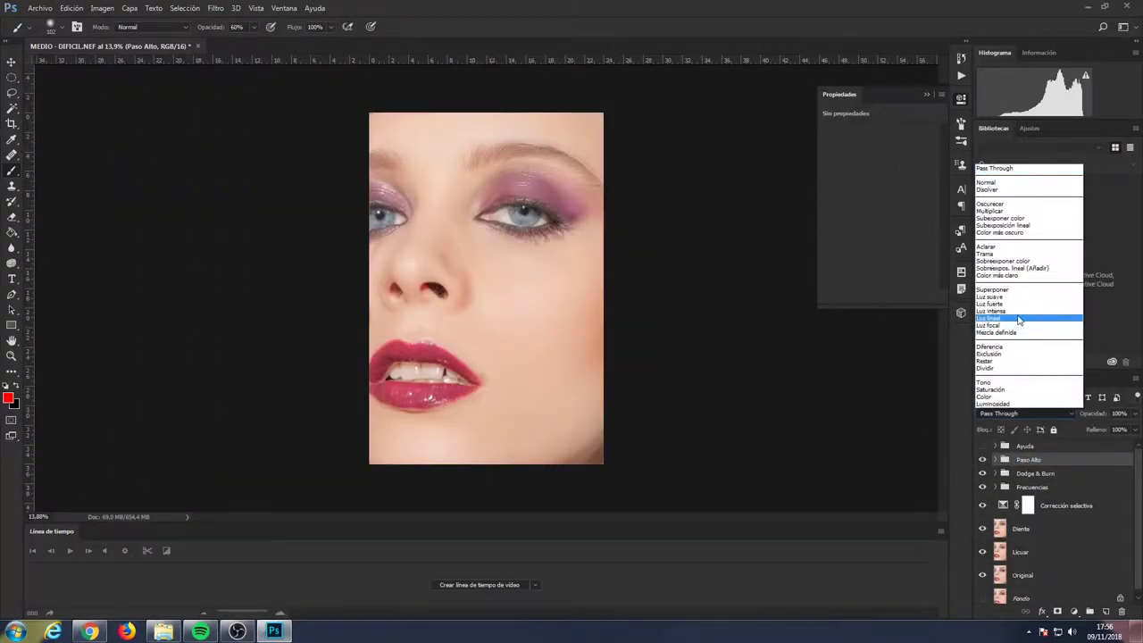
{"action": "key", "text": "Escape"}
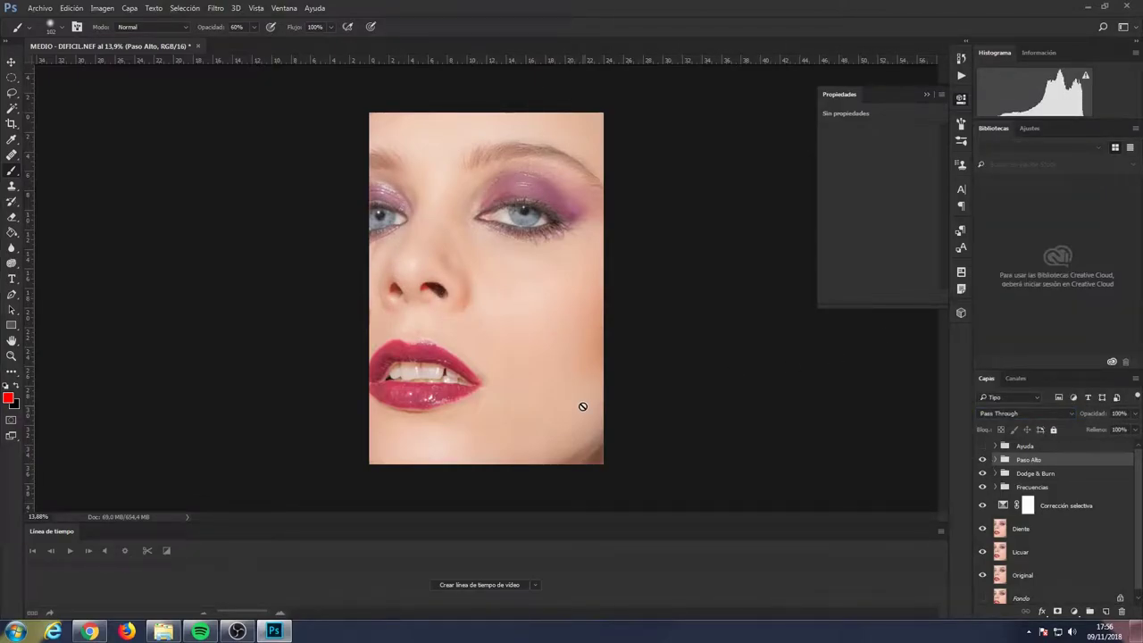
{"action": "left_click", "coordinate": [1103, 612]}
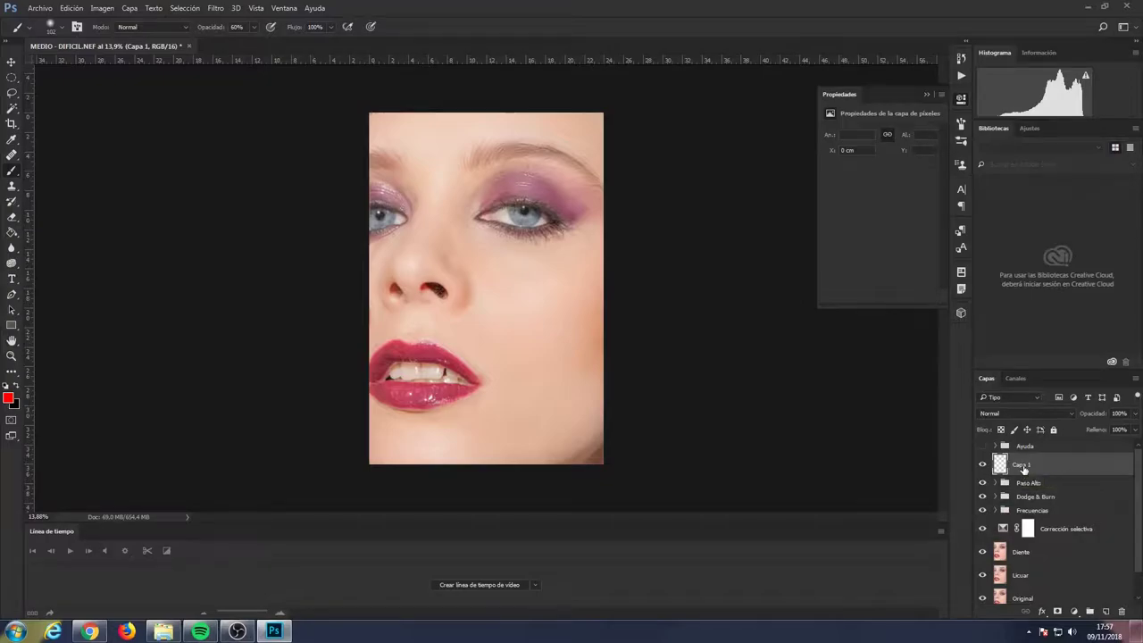
- Set the brush to 5% opacity with black as the painting colour
{"action": "left_click_drag", "start_coordinate": [253, 27], "coordinate": [225, 43]}
{"action": "left_click", "coordinate": [62, 27]}
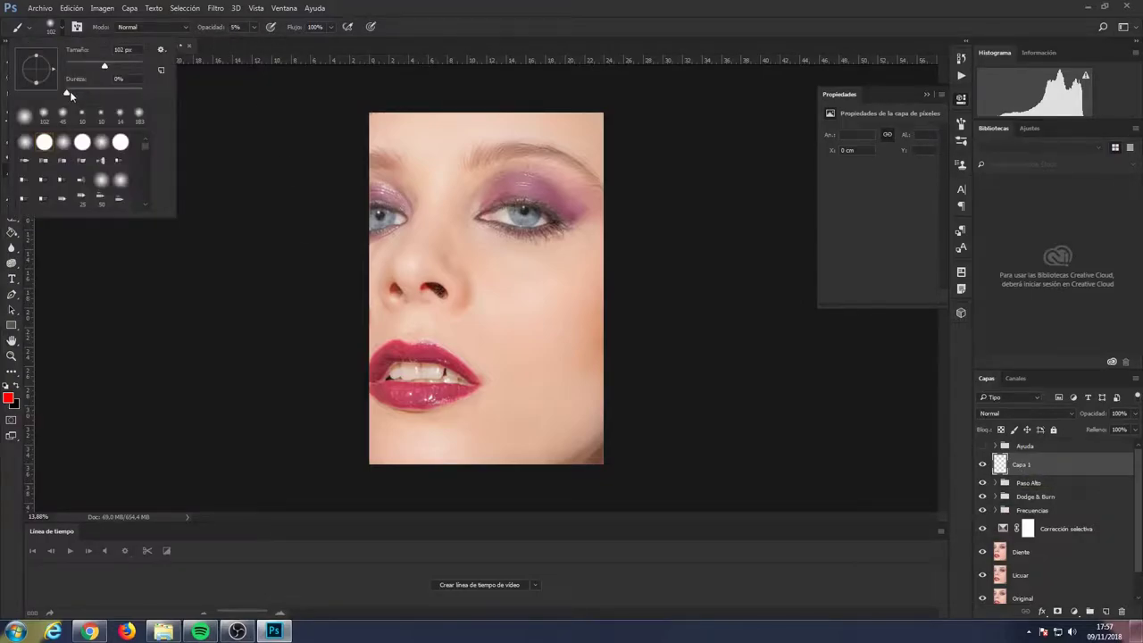
{"action": "left_click", "coordinate": [438, 145]}
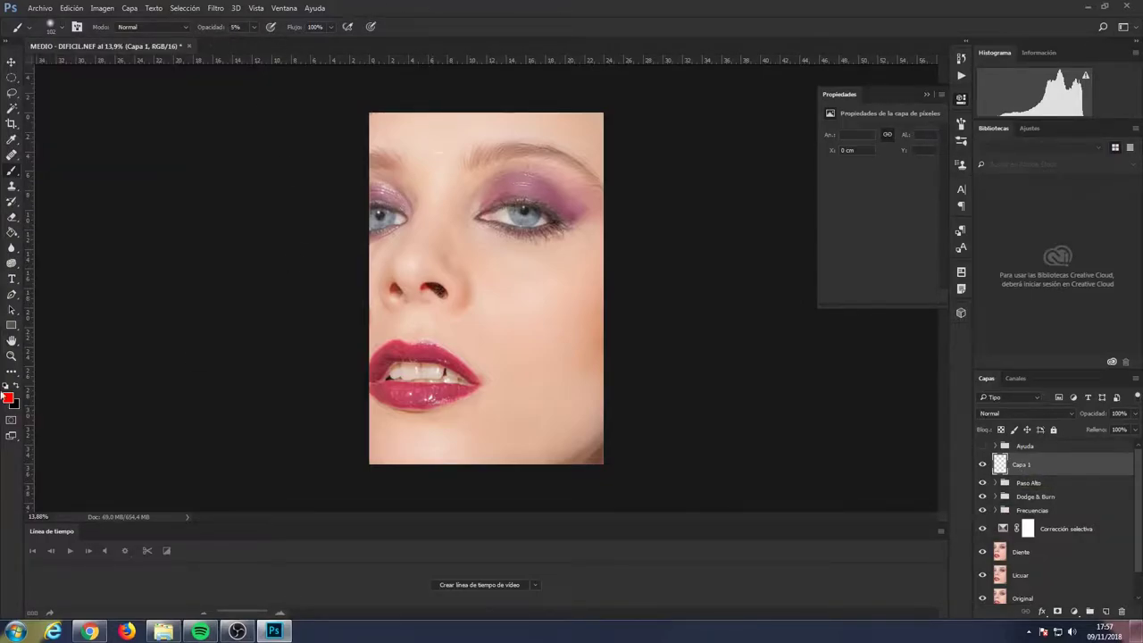
{"action": "key", "text": "x"}
{"action": "scroll", "coordinate": [576, 339], "scroll_direction": "up", "scroll_amount": 3}
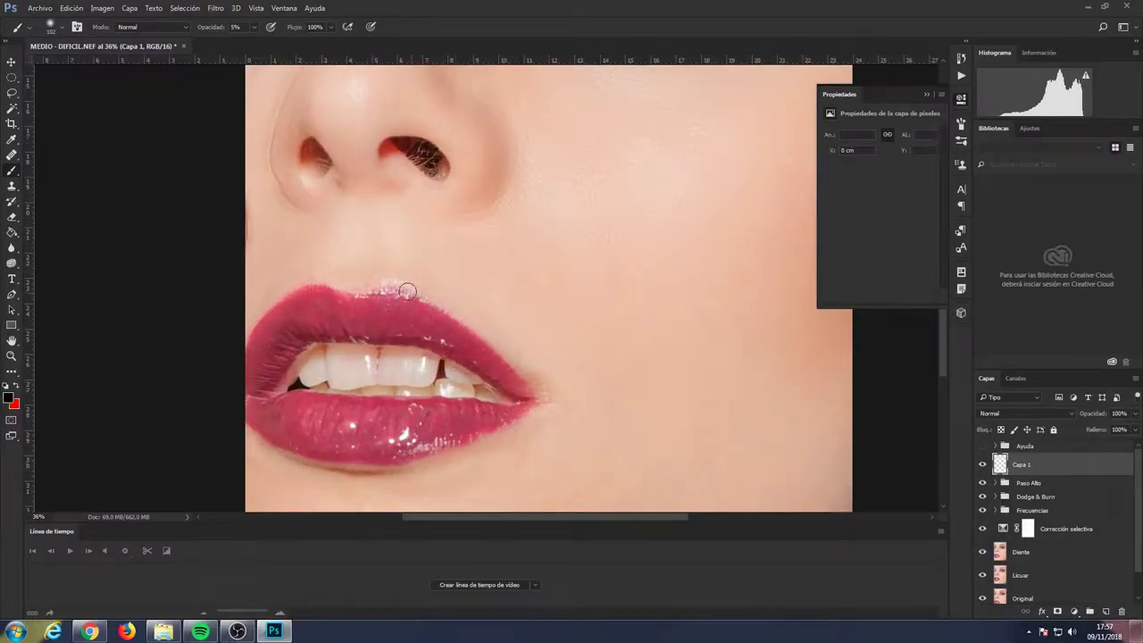
{"action": "scroll", "coordinate": [406, 291], "scroll_direction": "down", "scroll_amount": 3}
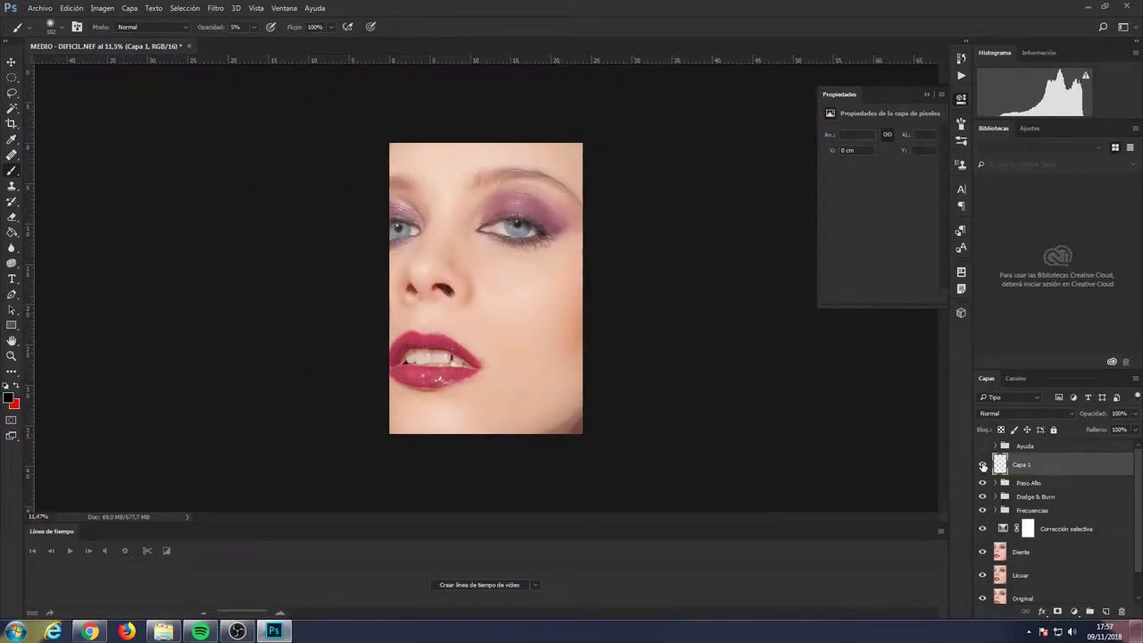
{"action": "scroll", "coordinate": [473, 268], "scroll_direction": "up", "scroll_amount": 3}
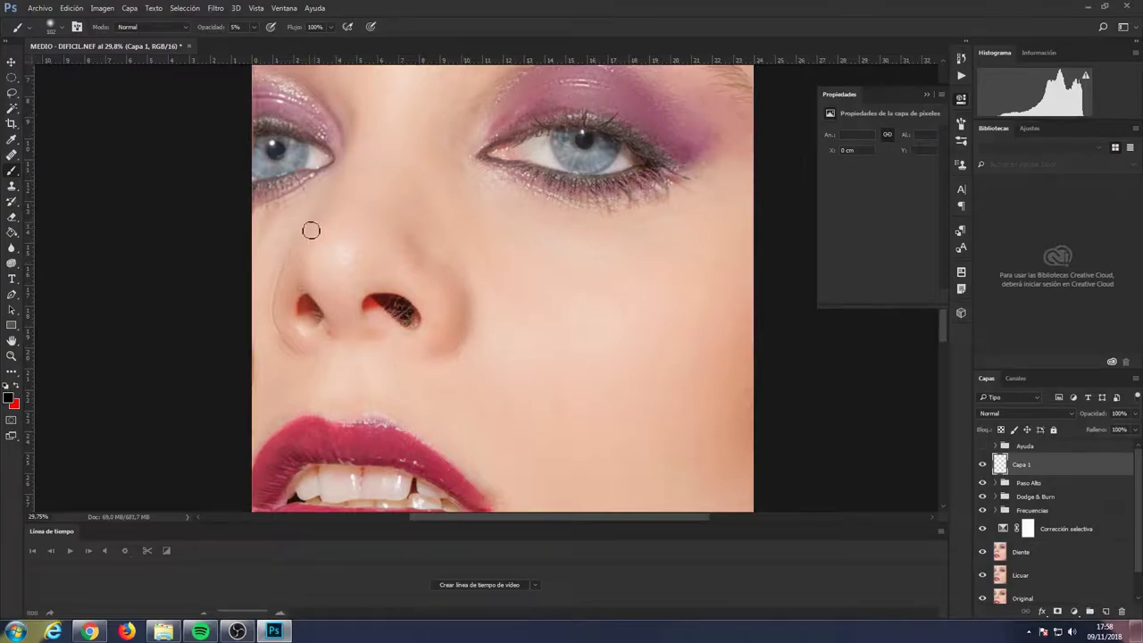
{"action": "scroll", "coordinate": [617, 286], "scroll_direction": "down", "scroll_amount": 3}
{"action": "scroll", "coordinate": [577, 422], "scroll_direction": "up", "scroll_amount": 2}
{"action": "scroll", "coordinate": [577, 421], "scroll_direction": "up", "scroll_amount": 3}
- Bring the cheek into view and switch to the Smudge tool with a small brush
{"action": "mouse_move", "coordinate": [577, 421]}
{"action": "left_mouse_down"}
{"action": "mouse_move", "coordinate": [594, 251]}
{"action": "mouse_move", "coordinate": [594, 330]}
{"action": "left_mouse_up"}
{"action": "scroll", "coordinate": [530, 152], "scroll_direction": "down", "scroll_amount": 4}
{"action": "scroll", "coordinate": [530, 152], "scroll_direction": "up", "scroll_amount": 3}
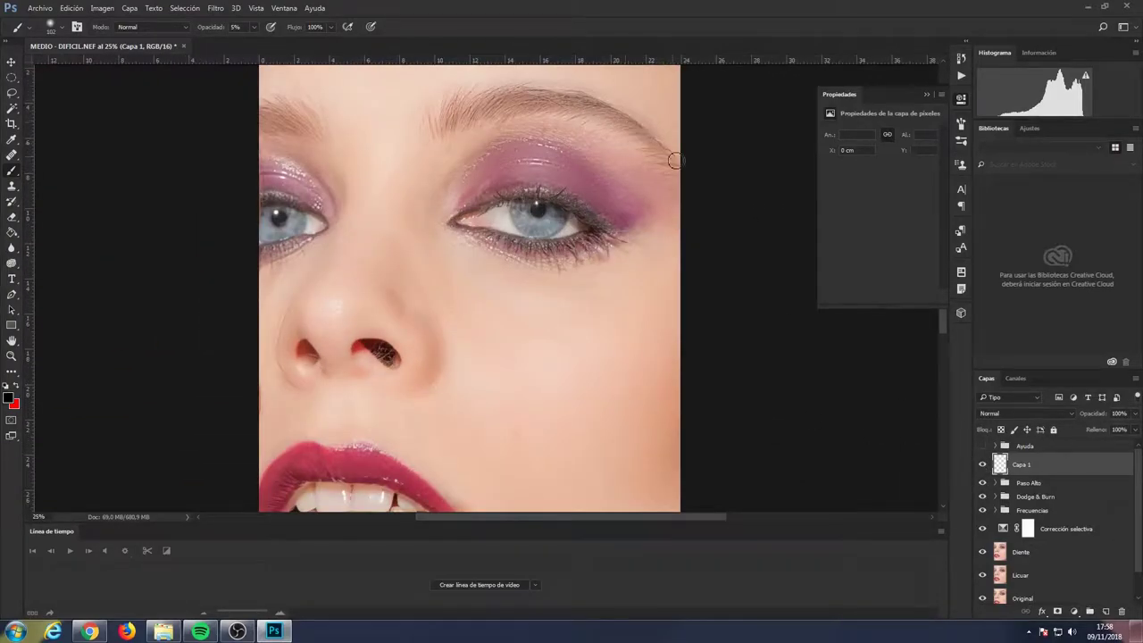
{"action": "right_click", "coordinate": [16, 254]}
{"action": "left_click", "coordinate": [63, 278]}
{"action": "left_click", "coordinate": [52, 27]}
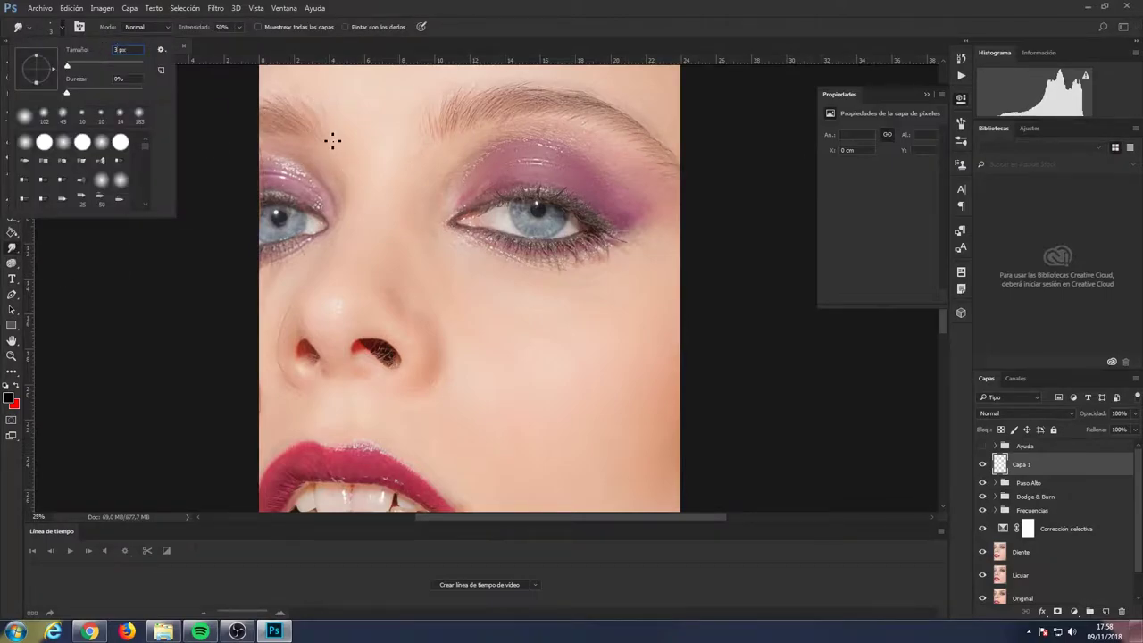
{"action": "scroll", "coordinate": [332, 140], "scroll_direction": "up", "scroll_amount": 3}
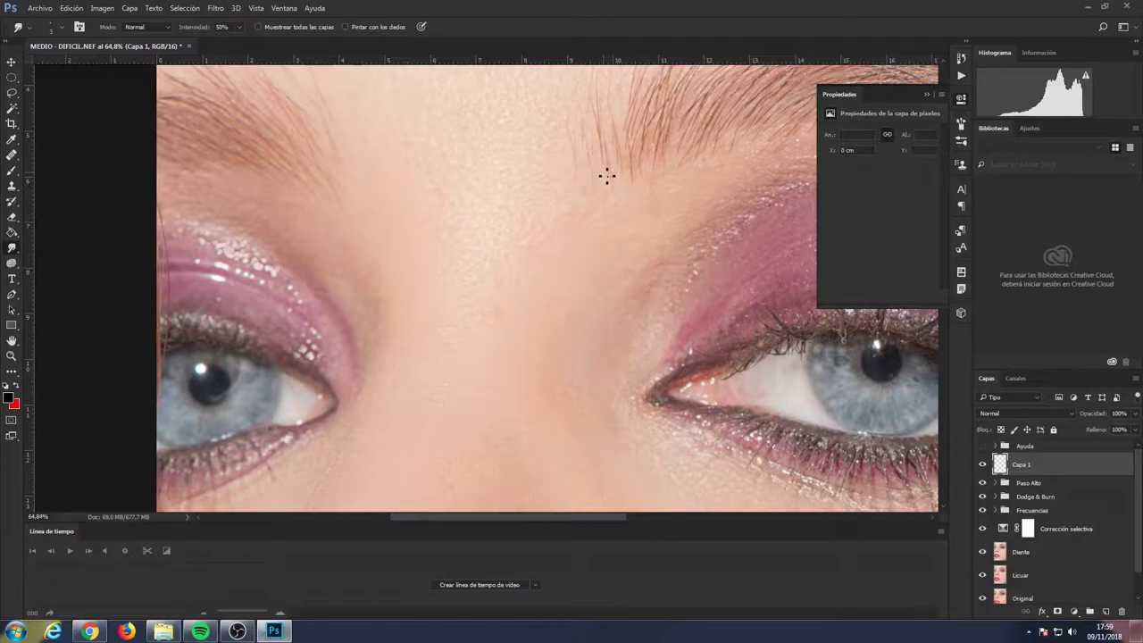
- Fit the image to the window and rename Capa 1 to 'Pincel Labios'
{"action": "key", "text": "ctrl+0"}
{"action": "double_click", "coordinate": [1044, 467]}
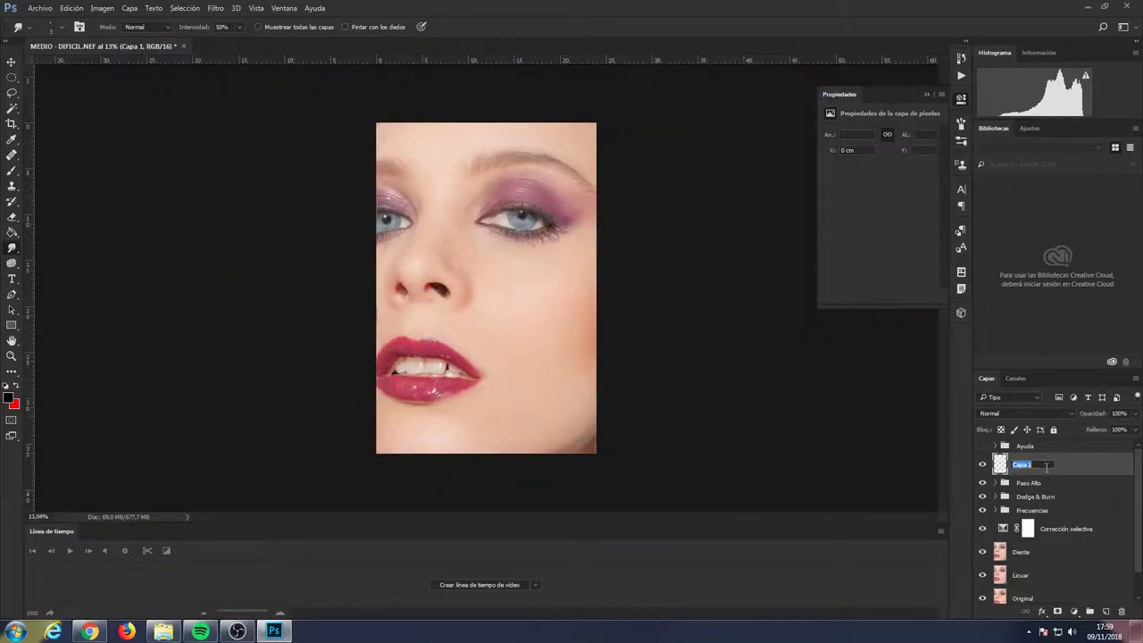
{"action": "type", "text": "Pincel Labios"}
{"action": "key", "text": "Return"}
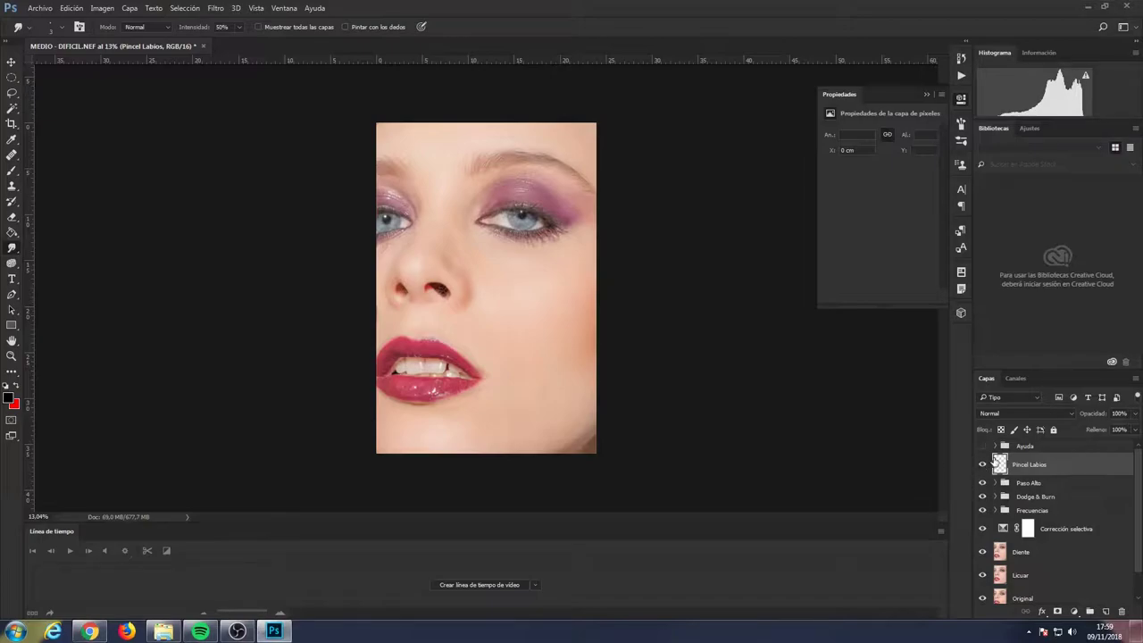
- Expand the Paso Alto group and select the Paso Alto 36 layer mask
{"action": "scroll", "coordinate": [651, 148], "scroll_direction": "up", "scroll_amount": 2}
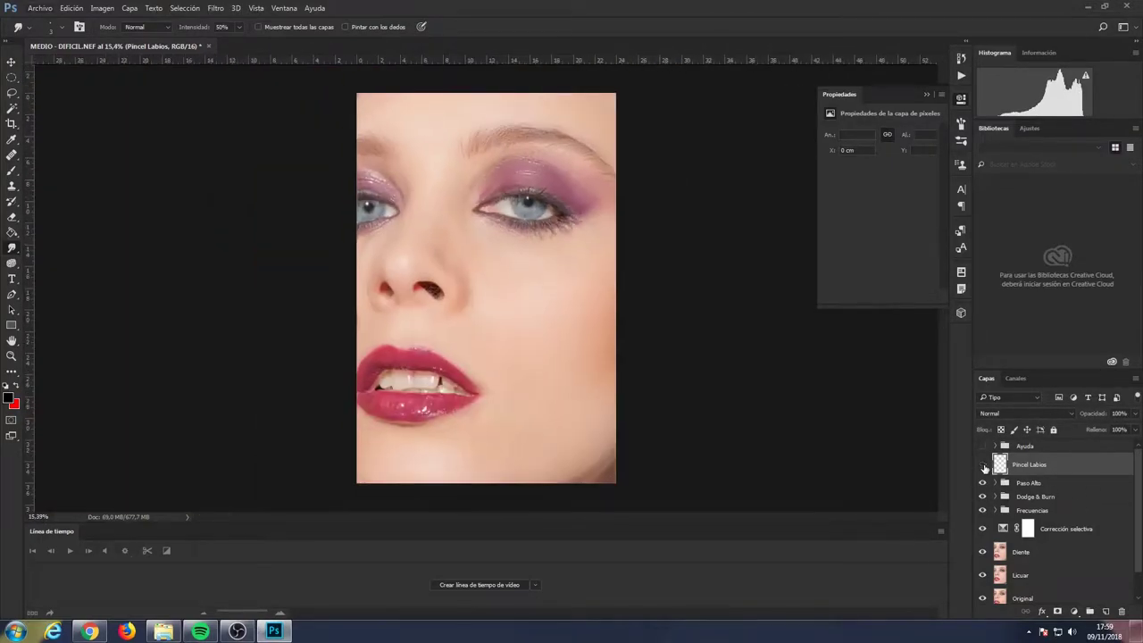
{"action": "left_click", "coordinate": [996, 482]}
{"action": "left_click", "coordinate": [1033, 501]}
- Switch to the Brush at 100% opacity for painting on the Paso Alto mask
{"action": "key", "text": "b"}
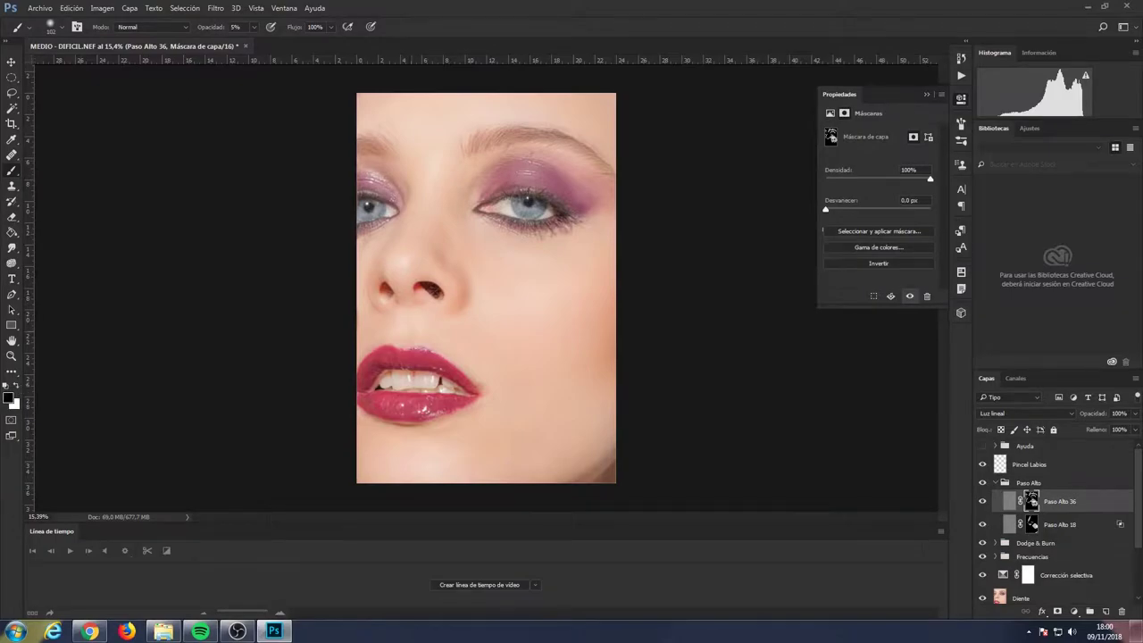
{"action": "scroll", "coordinate": [617, 181], "scroll_direction": "up", "scroll_amount": 3}
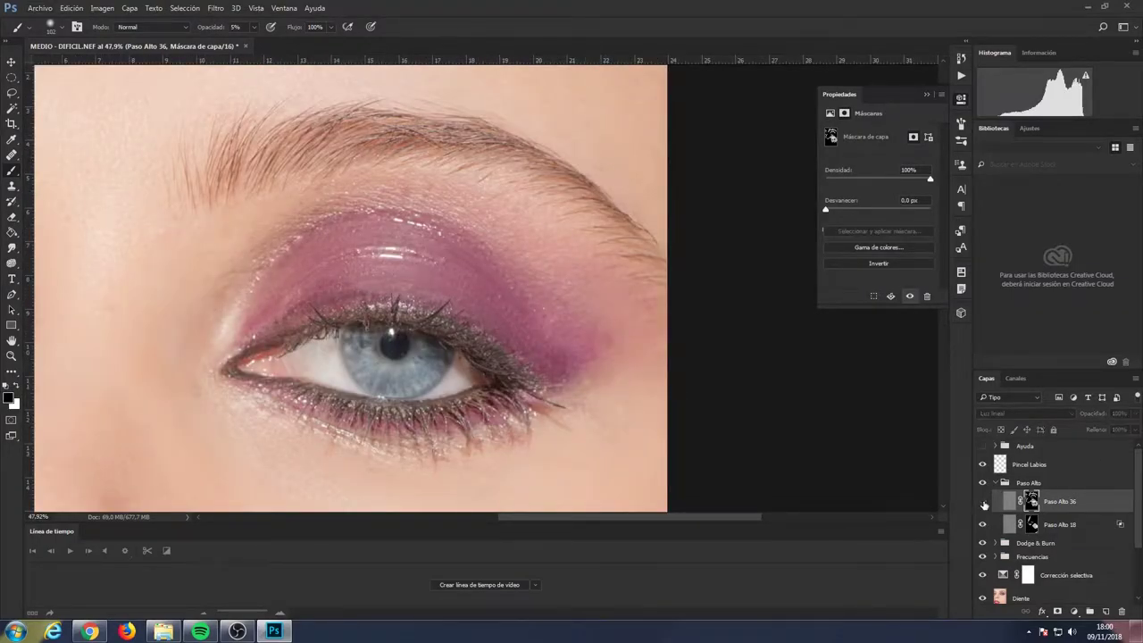
{"action": "key", "text": "0"}
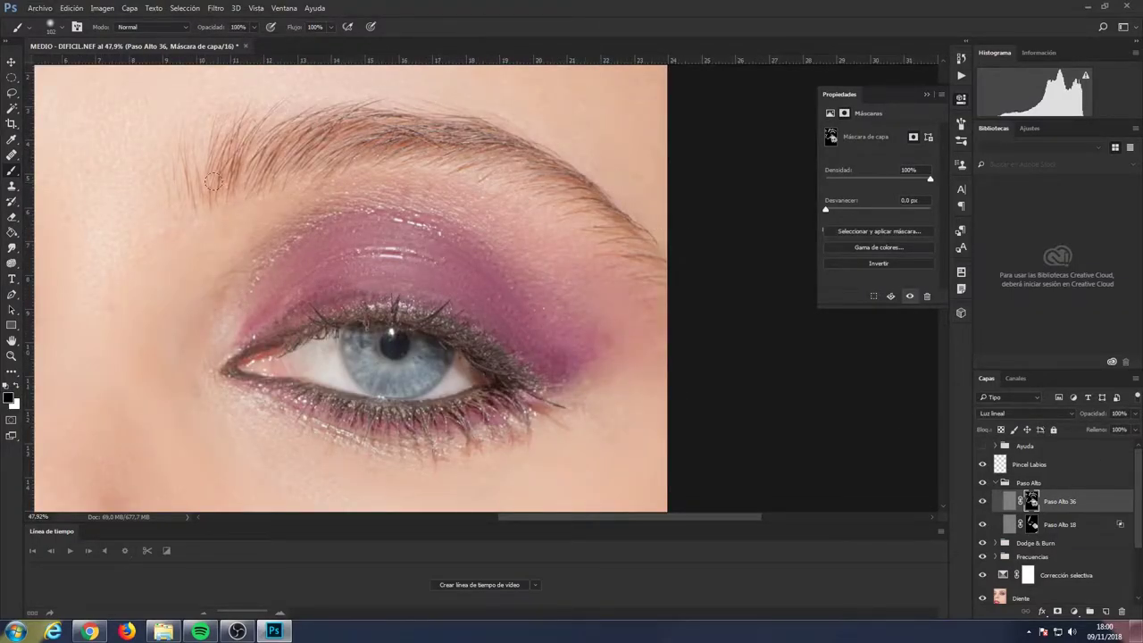
{"action": "scroll", "coordinate": [387, 114], "scroll_direction": "down", "scroll_amount": 1}
{"action": "scroll", "coordinate": [391, 159], "scroll_direction": "down", "scroll_amount": 5}
- Collapse the Paso Alto group, select Pincel Labios, and stamp all visible layers into Capa 1
{"action": "left_click", "coordinate": [994, 483]}
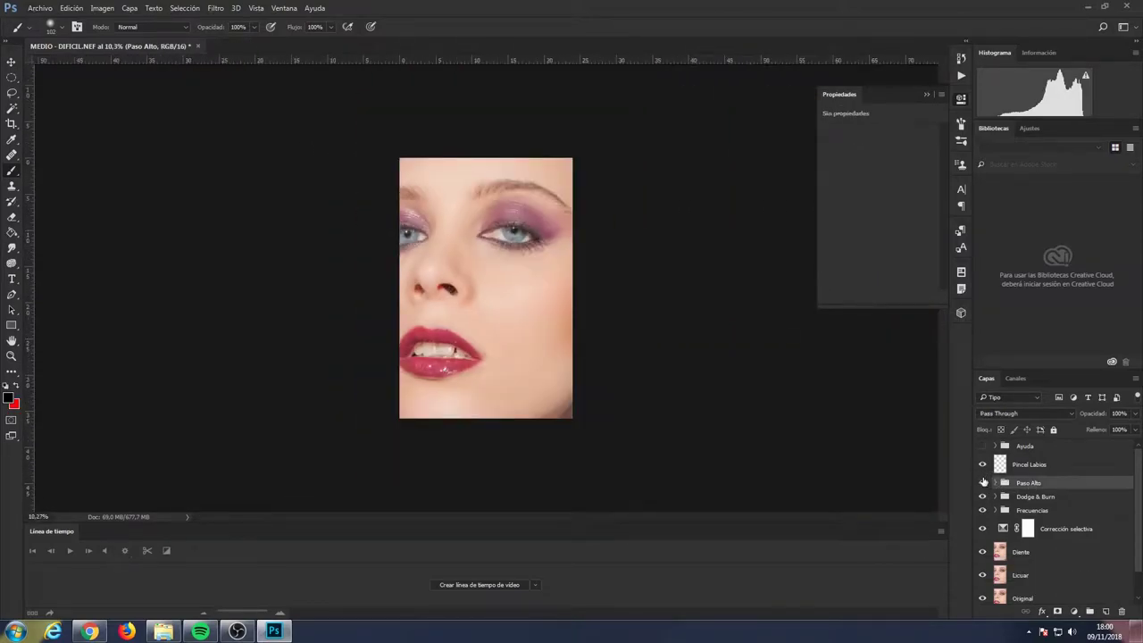
{"action": "scroll", "coordinate": [993, 569], "scroll_direction": "down", "scroll_amount": 1}
{"action": "left_click", "coordinate": [1027, 499]}
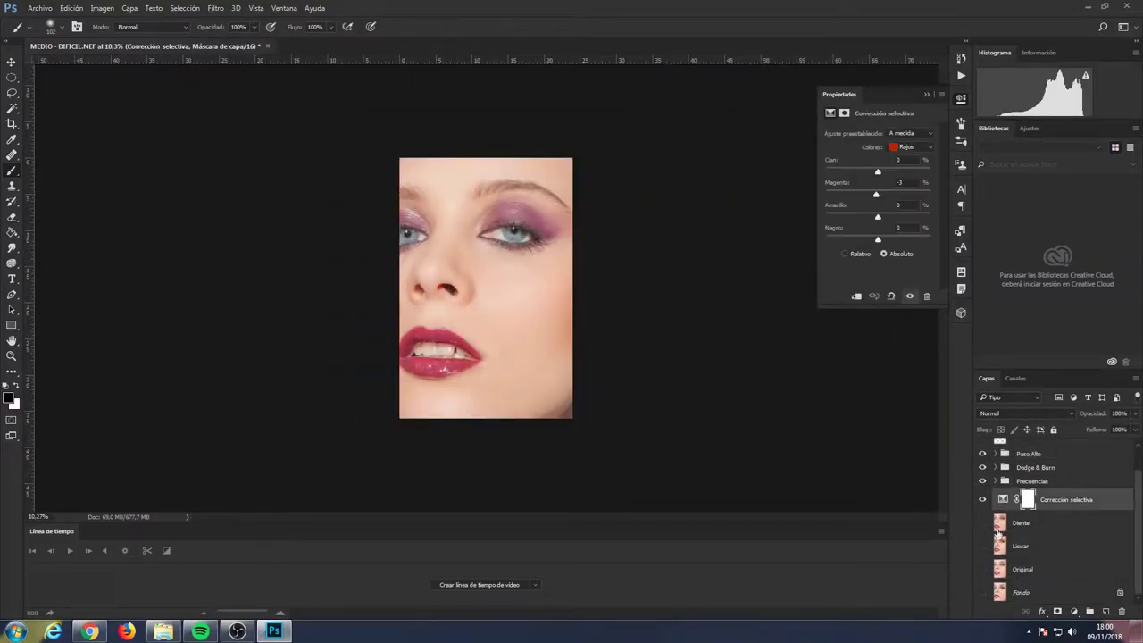
{"action": "scroll", "coordinate": [1055, 549], "scroll_direction": "up", "scroll_amount": 2}
{"action": "left_click", "coordinate": [1056, 466]}
{"action": "key", "text": "ctrl+shift+alt+e"}
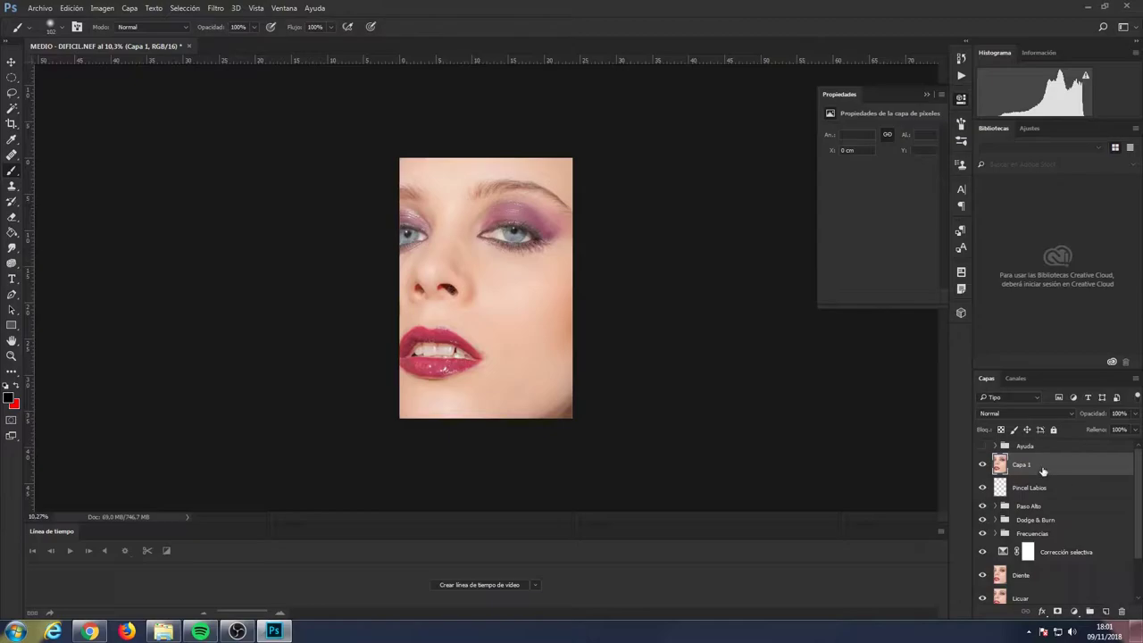
- Desaturate the merged layer, apply Sombras/iluminaciones, and set its blend mode to Luz suave
{"action": "key", "text": "ctrl+u"}
{"action": "left_click", "coordinate": [773, 331]}
{"action": "left_click", "coordinate": [102, 8]}
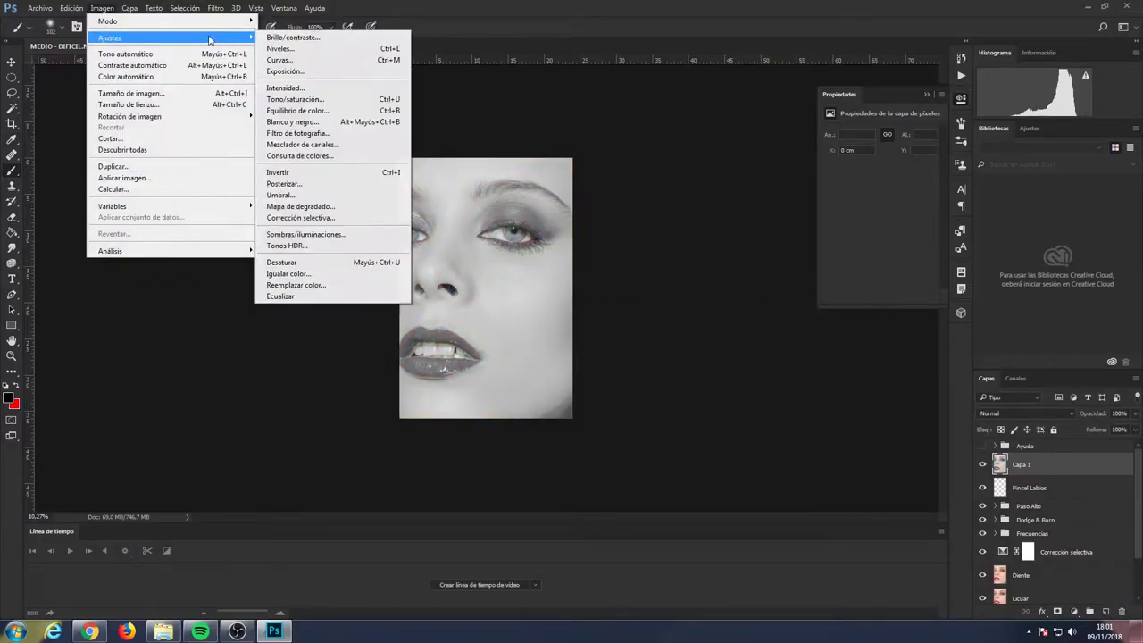
{"action": "left_click", "coordinate": [348, 234]}
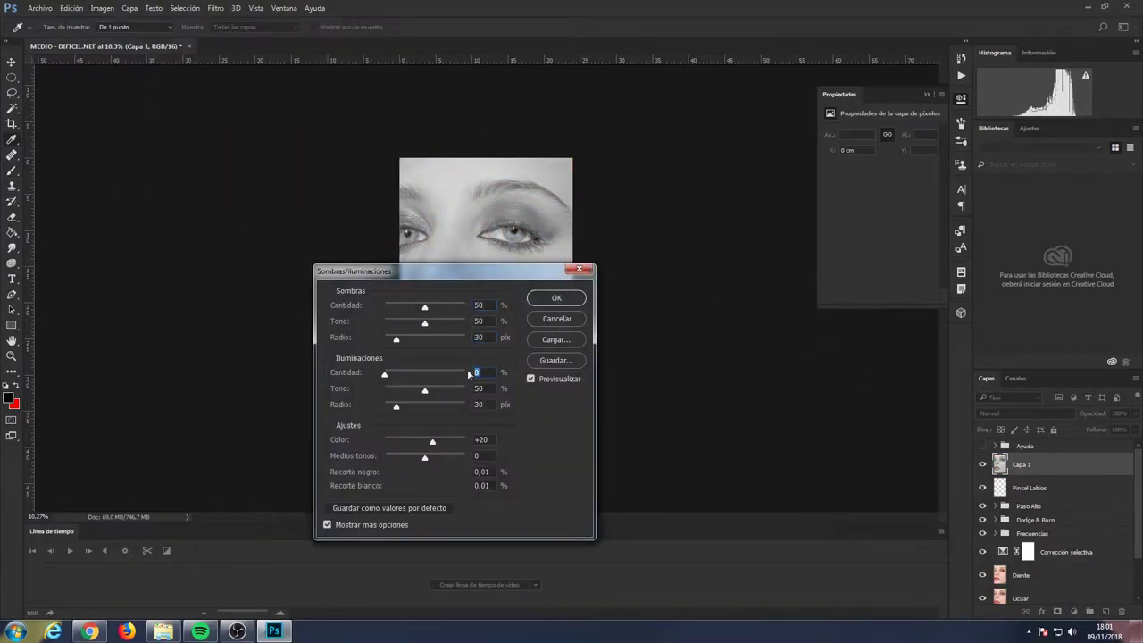
{"action": "type", "text": "50"}
{"action": "key", "text": "Return"}
{"action": "left_click", "coordinate": [1025, 413]}
{"action": "left_click", "coordinate": [1027, 358]}
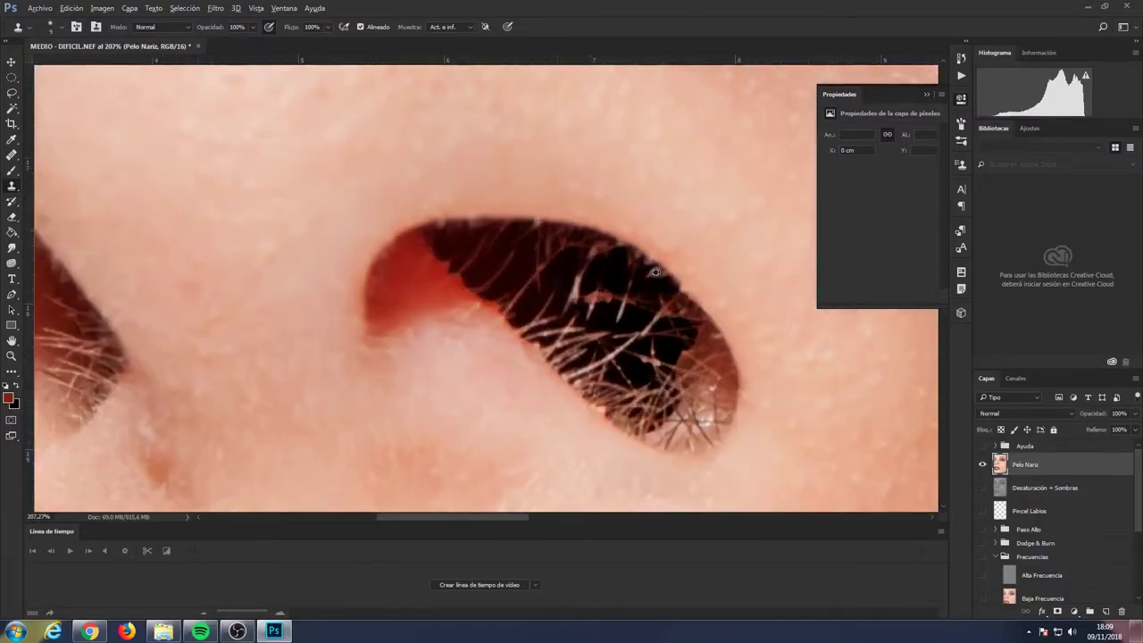
- Paint black into the nostril opening with the Brush, then enlarge the brush
{"action": "scroll", "coordinate": [654, 271], "scroll_direction": "up", "scroll_amount": 3}
{"action": "key", "text": "b"}
{"action": "key", "text": "x"}
{"action": "mouse_move", "coordinate": [536, 268]}
{"action": "left_mouse_down"}
{"action": "mouse_move", "coordinate": [663, 302]}
{"action": "mouse_move", "coordinate": [554, 393]}
{"action": "mouse_move", "coordinate": [625, 438]}
{"action": "mouse_move", "coordinate": [625, 482]}
{"action": "mouse_move", "coordinate": [438, 229]}
{"action": "mouse_move", "coordinate": [348, 166]}
{"action": "left_mouse_up"}
{"action": "key", "text": "bracketright"}
{"action": "key", "text": "bracketright"}
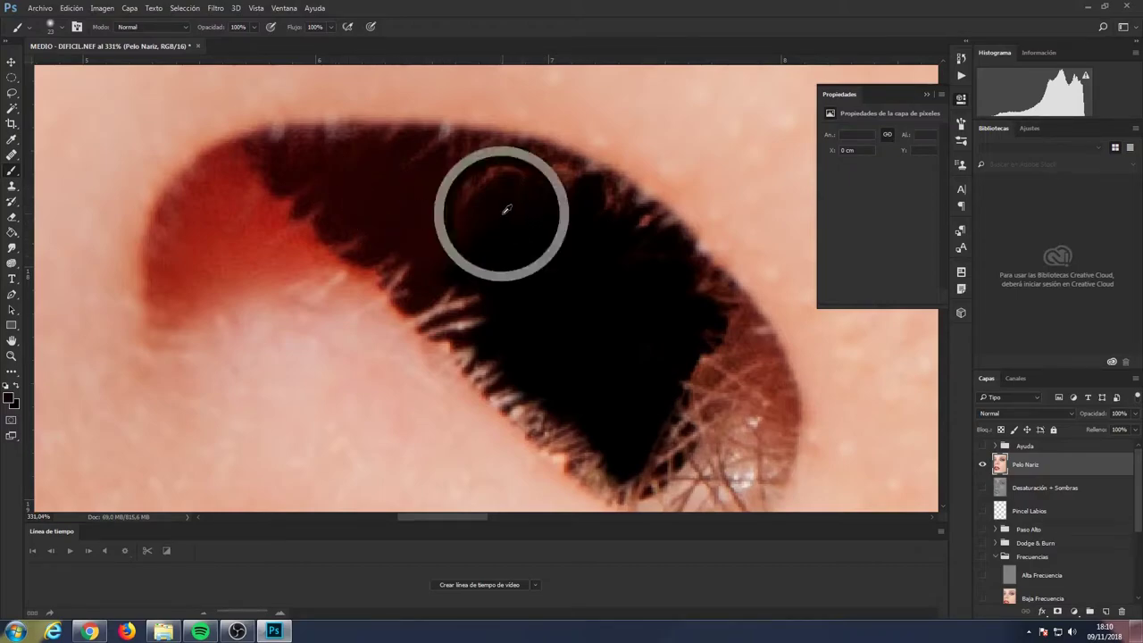
{"action": "scroll", "coordinate": [497, 217], "scroll_direction": "down", "scroll_amount": 3}
- Sample the nostril's dark red and clone over the light nostril hairs with the Clone Stamp
{"action": "left_click", "coordinate": [470, 259], "text": "alt"}
{"action": "scroll", "coordinate": [470, 259], "scroll_direction": "down", "scroll_amount": 2}
{"action": "scroll", "coordinate": [357, 339], "scroll_direction": "down", "scroll_amount": 2}
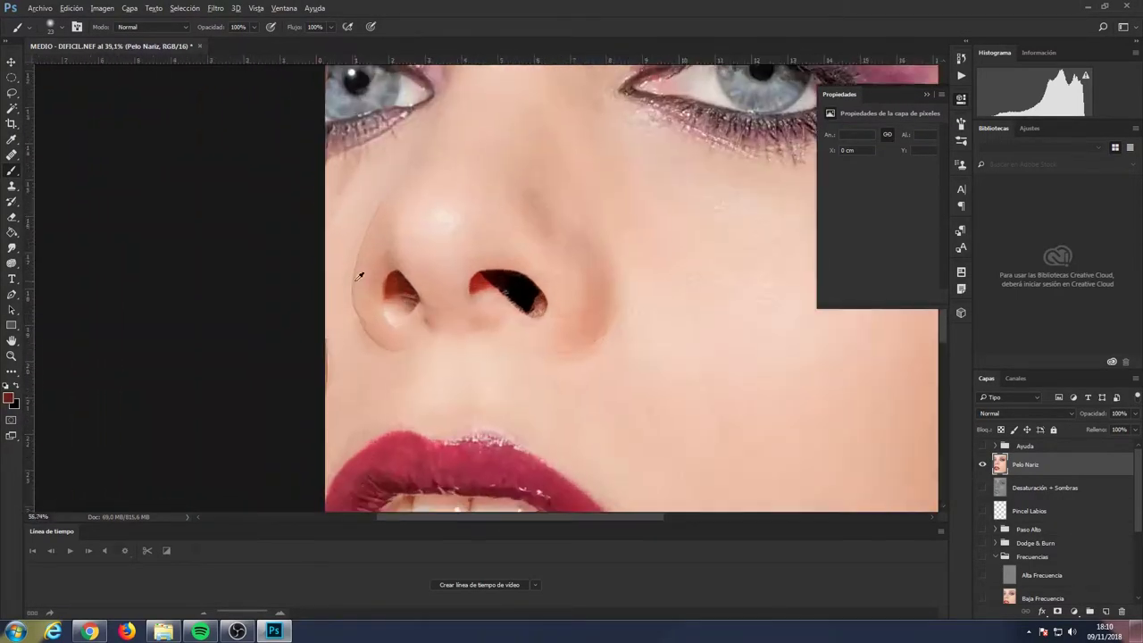
{"action": "scroll", "coordinate": [509, 278], "scroll_direction": "up", "scroll_amount": 5}
{"action": "key", "text": "s"}
{"action": "left_click", "coordinate": [503, 270], "text": "alt"}
{"action": "mouse_move", "coordinate": [502, 238]}
{"action": "left_mouse_down"}
{"action": "mouse_move", "coordinate": [454, 242]}
{"action": "mouse_move", "coordinate": [414, 204]}
{"action": "mouse_move", "coordinate": [434, 207]}
{"action": "mouse_move", "coordinate": [396, 268]}
{"action": "mouse_move", "coordinate": [438, 347]}
{"action": "left_mouse_up"}
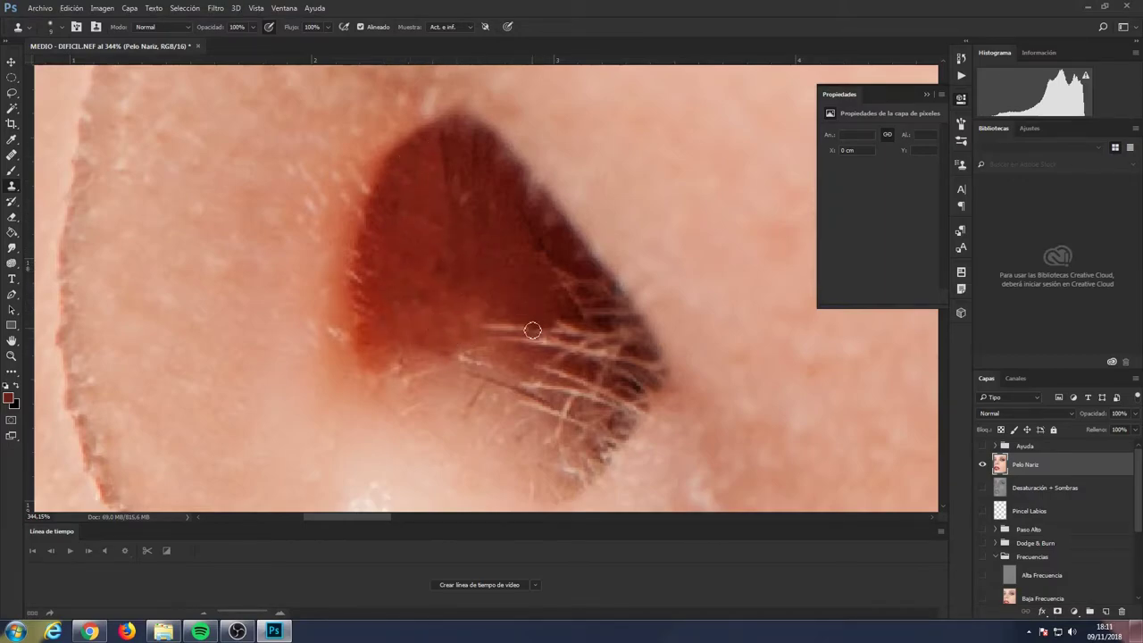
- Inspect the cleaned nostril and stamp all visible layers into a new merged layer
{"action": "scroll", "coordinate": [454, 310], "scroll_direction": "down", "scroll_amount": 2}
{"action": "scroll", "coordinate": [454, 310], "scroll_direction": "up", "scroll_amount": 2}
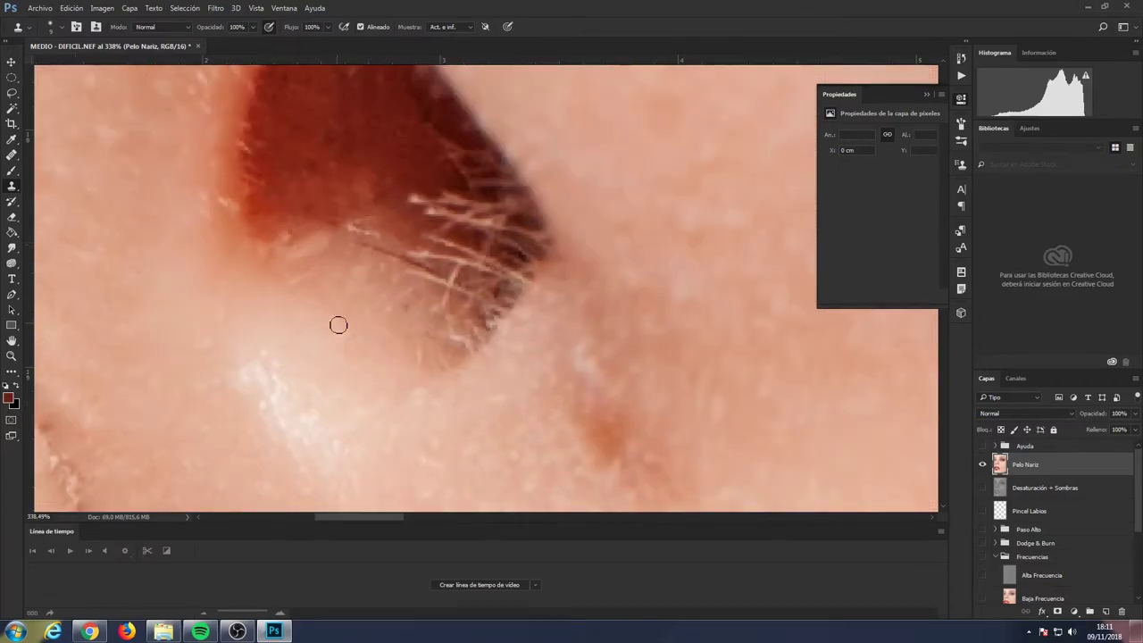
{"action": "scroll", "coordinate": [375, 304], "scroll_direction": "up", "scroll_amount": 2}
{"action": "scroll", "coordinate": [425, 210], "scroll_direction": "down", "scroll_amount": 1}
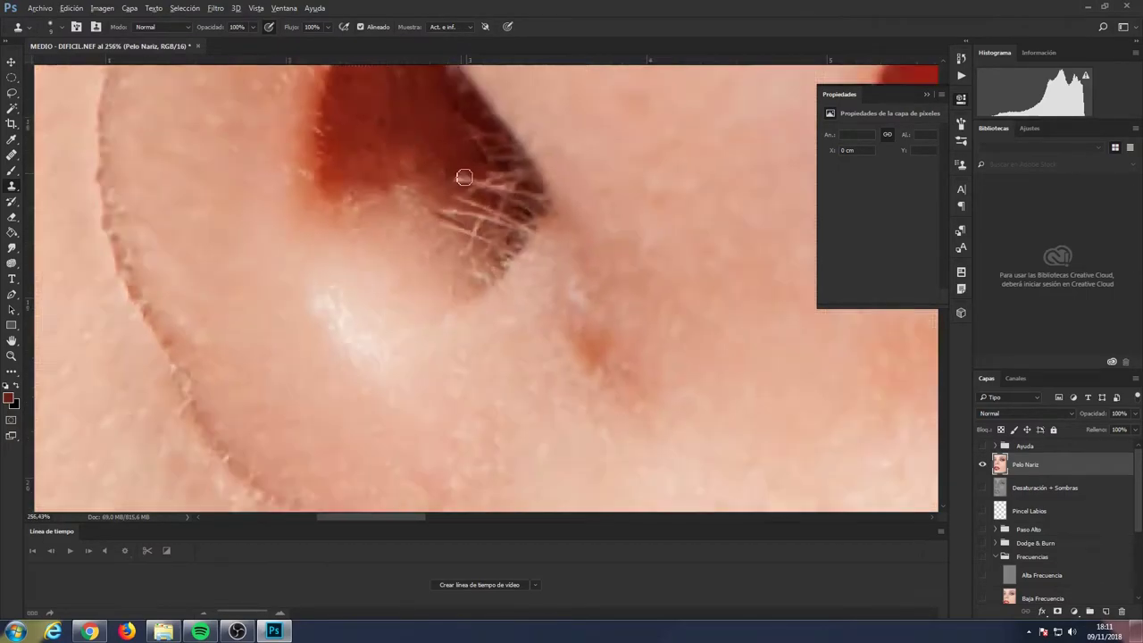
{"action": "scroll", "coordinate": [422, 205], "scroll_direction": "down", "scroll_amount": 1}
{"action": "scroll", "coordinate": [428, 241], "scroll_direction": "up", "scroll_amount": 1}
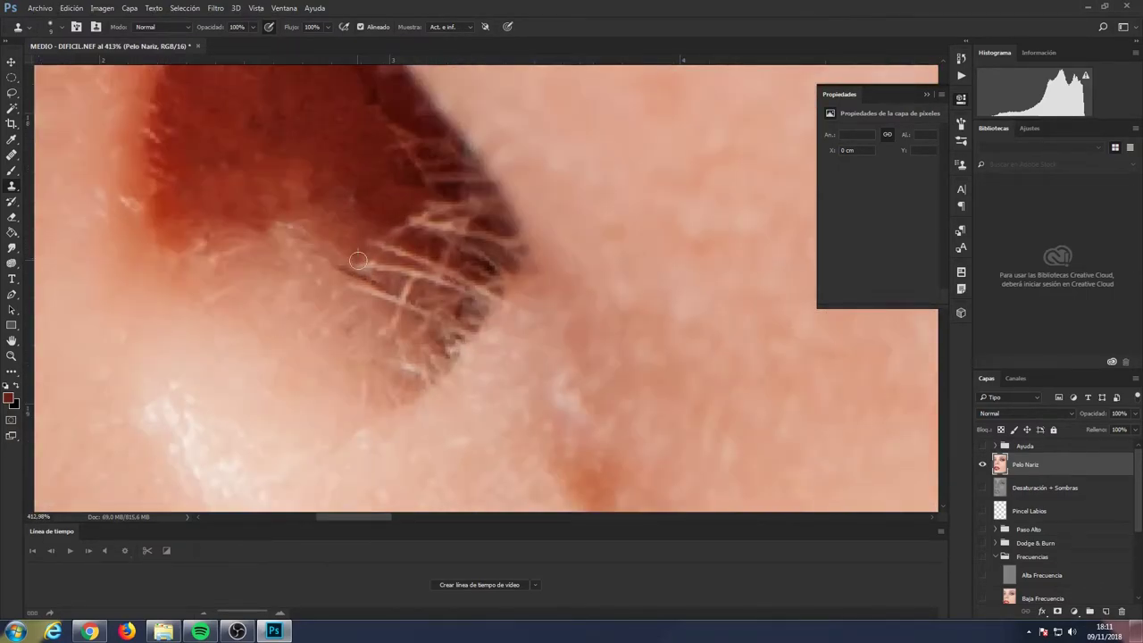
{"action": "scroll", "coordinate": [873, 416], "scroll_direction": "down", "scroll_amount": 9}
{"action": "scroll", "coordinate": [892, 428], "scroll_direction": "up", "scroll_amount": 1}
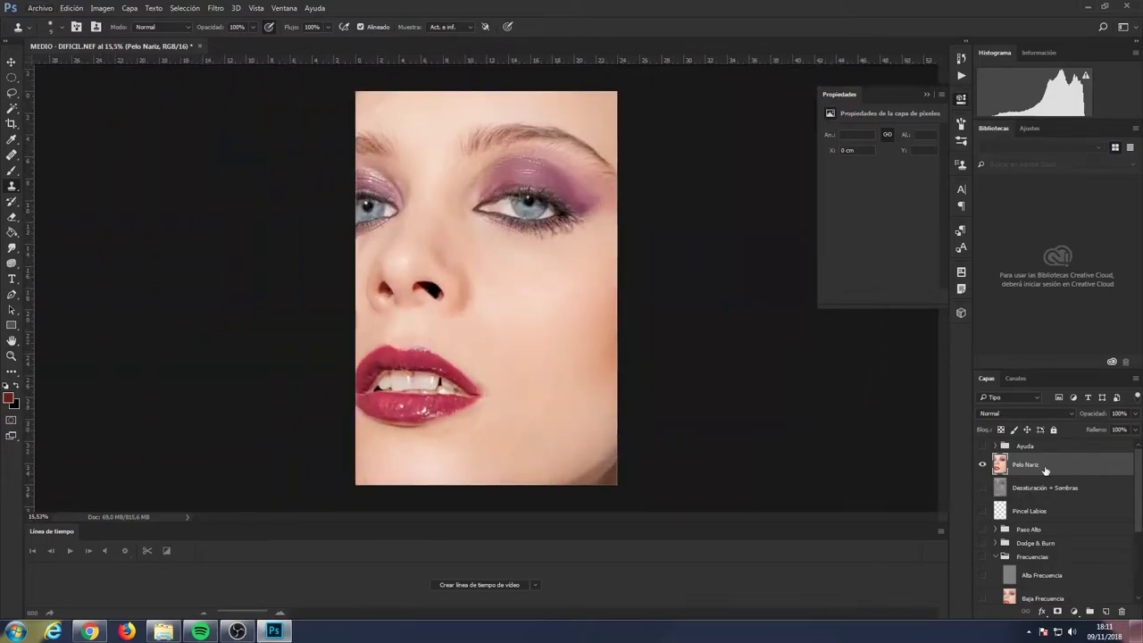
{"action": "key", "text": "ctrl+shift+alt+e"}
- Rename the new merged layer to 'Final'
{"action": "double_click", "coordinate": [1025, 465]}
{"action": "type", "text": "Final"}
{"action": "key", "text": "Return"}
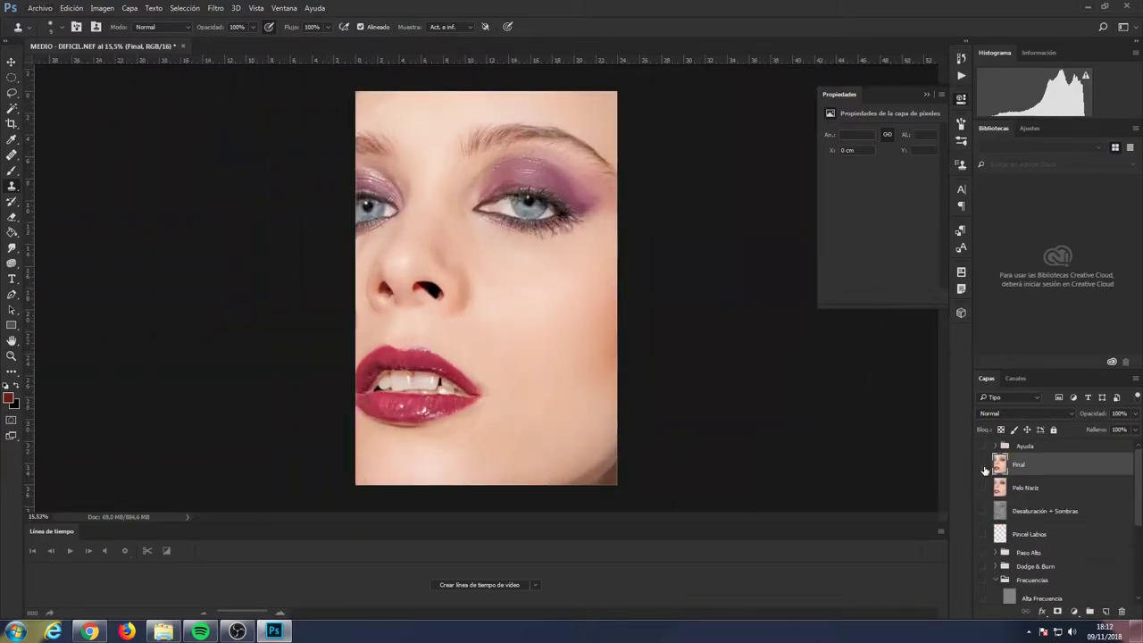
- Toggle the Final layer's visibility repeatedly to compare before and after, leaving it visible
{"action": "left_click", "coordinate": [985, 464]}
{"action": "left_click", "coordinate": [985, 465]}
{"action": "left_click", "coordinate": [985, 465]}
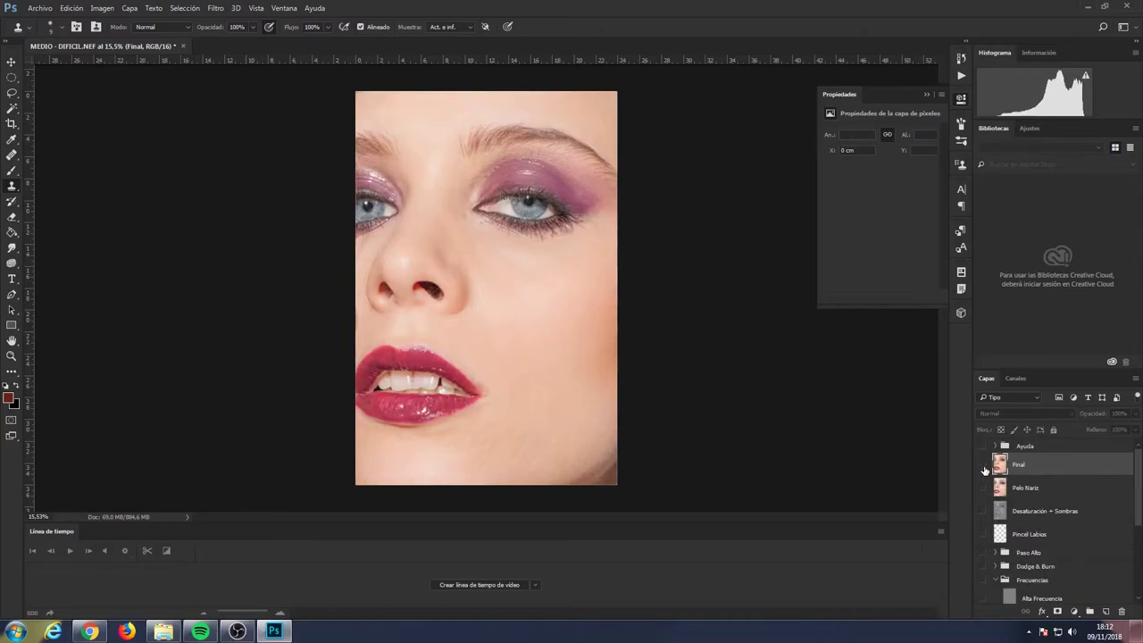
{"action": "left_click", "coordinate": [985, 466]}
{"action": "left_click", "coordinate": [985, 465]}
{"action": "left_click", "coordinate": [985, 465]}
{"action": "left_click", "coordinate": [985, 465]}
{"action": "left_click", "coordinate": [985, 465]}
{"action": "left_click", "coordinate": [985, 466]}
{"action": "left_click", "coordinate": [985, 465]}
{"action": "left_click", "coordinate": [984, 465]}
{"action": "left_click", "coordinate": [983, 465]}
{"action": "left_click", "coordinate": [983, 465]}
{"action": "left_click", "coordinate": [983, 465]}
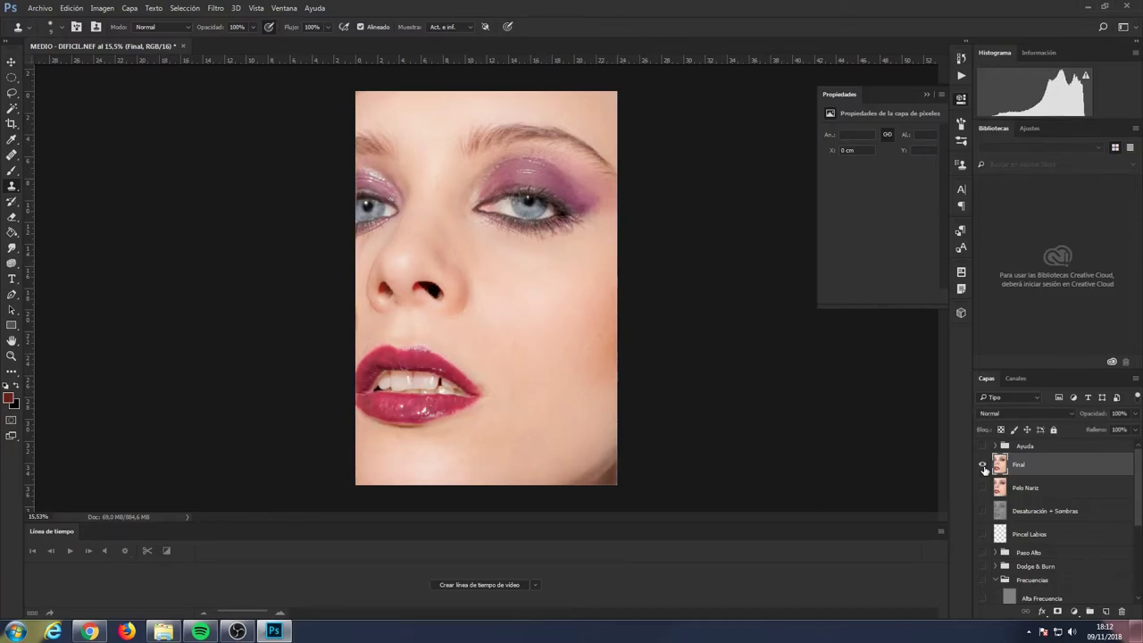
{"action": "left_click", "coordinate": [983, 465]}
{"action": "left_click", "coordinate": [983, 466]}
{"action": "left_click", "coordinate": [983, 466]}
{"action": "left_click", "coordinate": [983, 465]}
{"action": "left_click", "coordinate": [983, 466]}
{"action": "left_click", "coordinate": [983, 465]}
{"action": "left_click", "coordinate": [983, 466]}
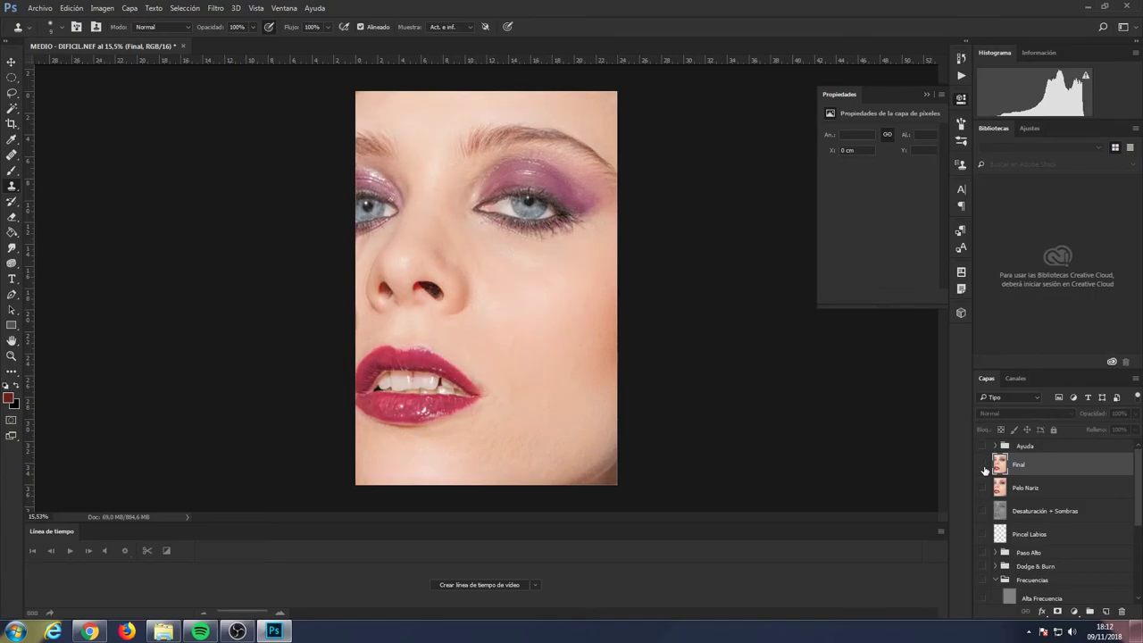
{"action": "left_click", "coordinate": [983, 466]}
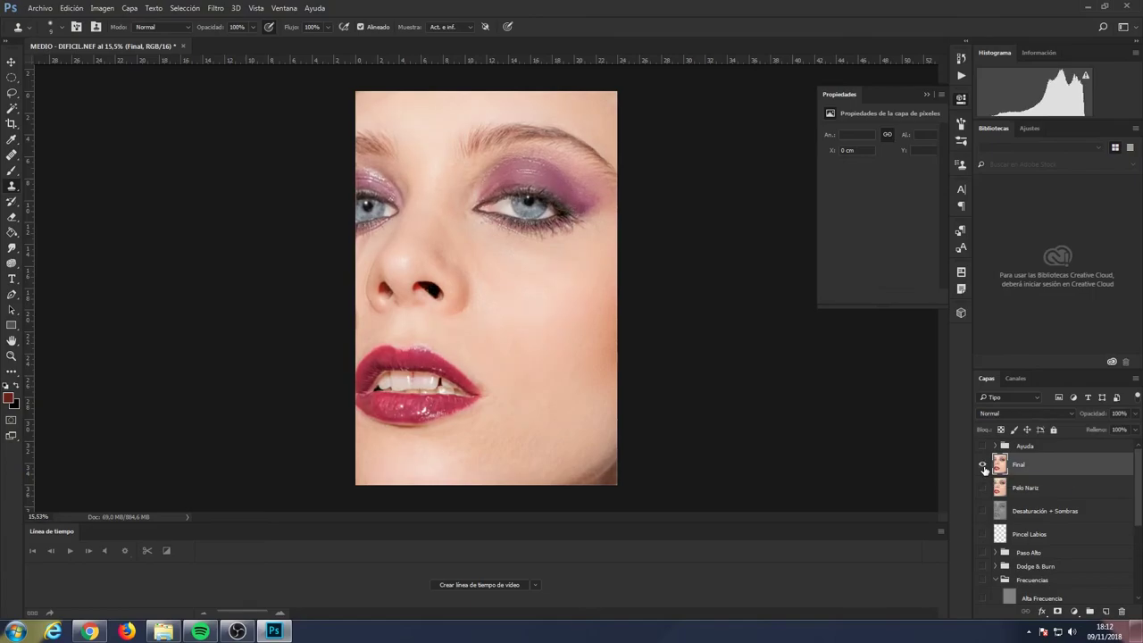